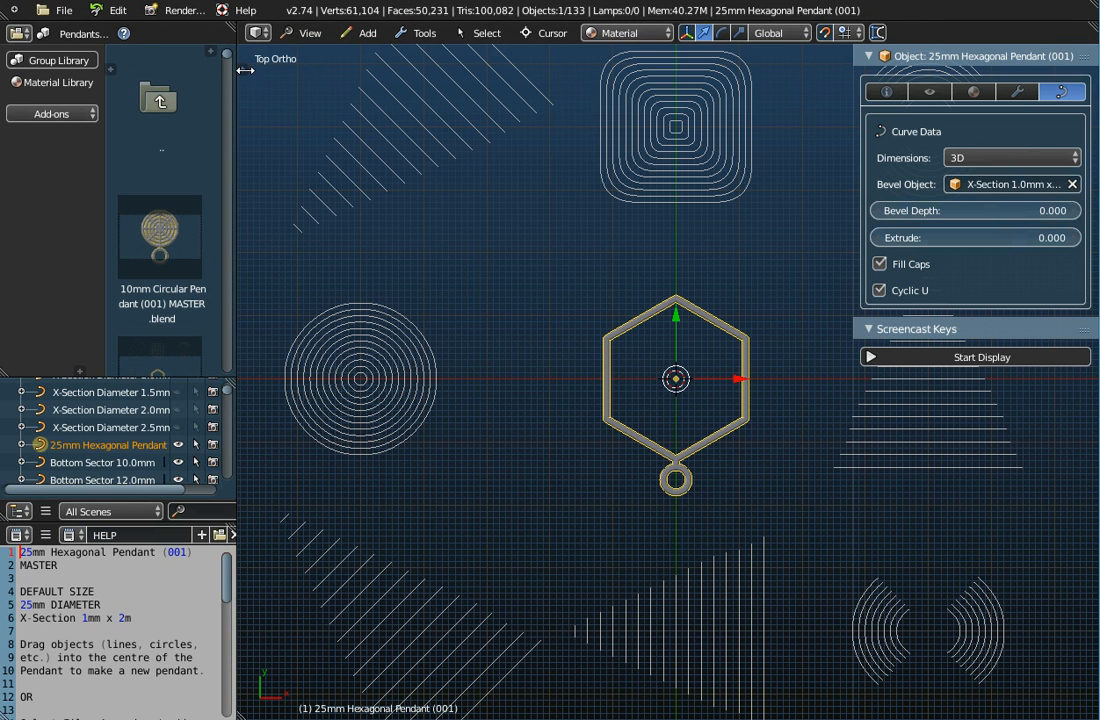
Show the 3D view's tool shelf, start the Screencast Keys display and collapse its settings.
{"action": "left_click", "coordinate": [245, 70]}
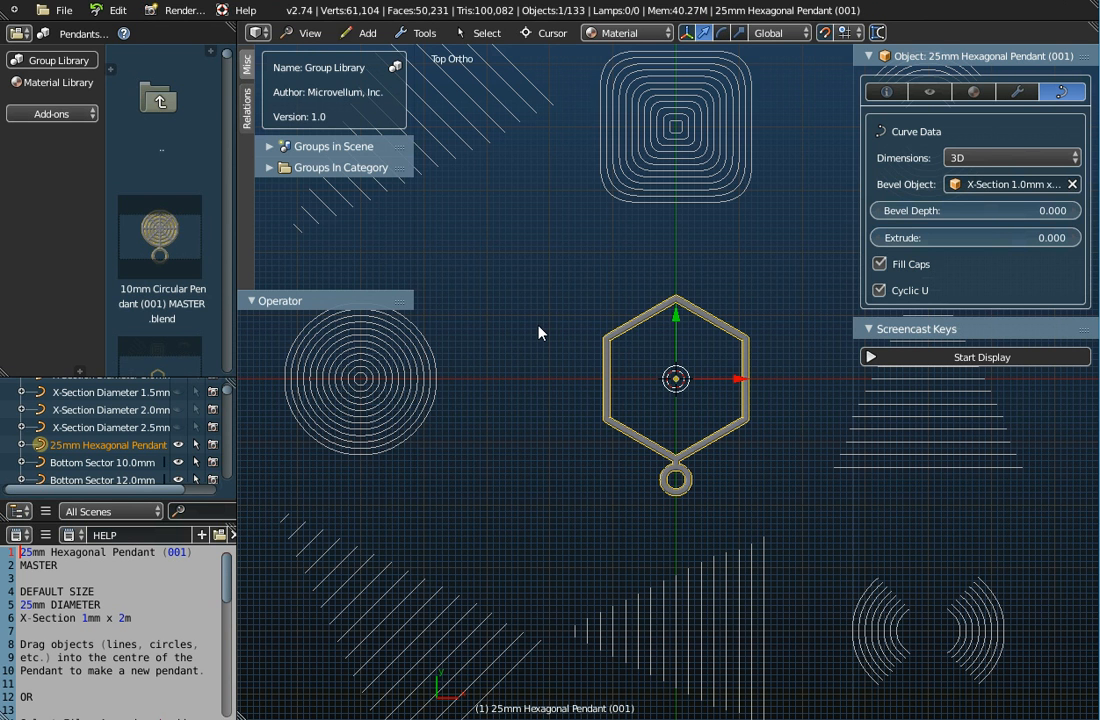
{"action": "left_click", "coordinate": [905, 357]}
{"action": "left_click", "coordinate": [905, 328]}
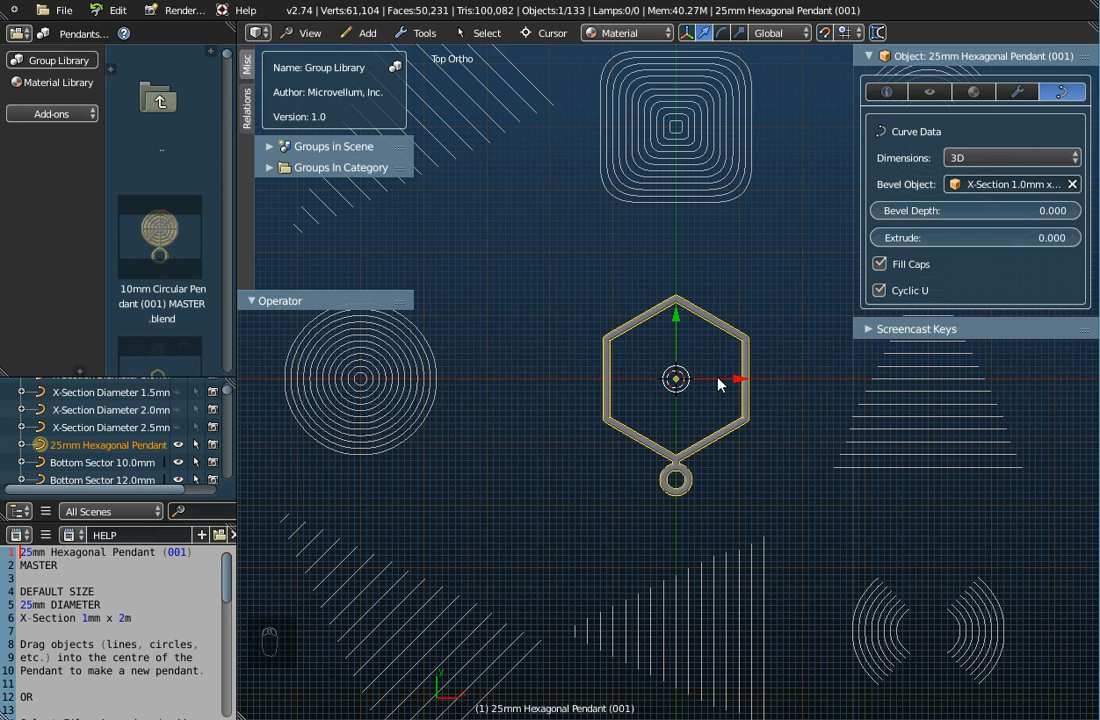
Add a Curves Galore profile curve at the centre of the hexagonal pendant with Nurbs output and the 3D option.
{"action": "scroll", "coordinate": [716, 364], "scroll_direction": "up", "scroll_amount": 3}
{"action": "scroll", "coordinate": [677, 424], "scroll_direction": "up", "scroll_amount": 1}
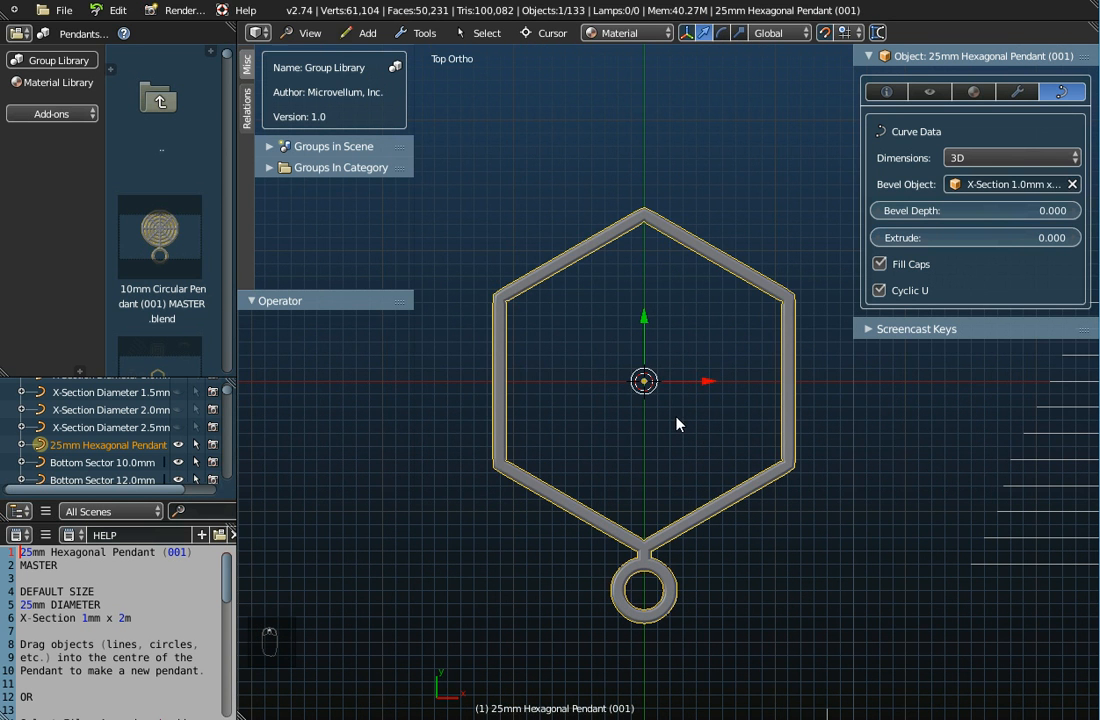
{"action": "left_click", "coordinate": [374, 35]}
{"action": "mouse_move", "coordinate": [378, 74]}
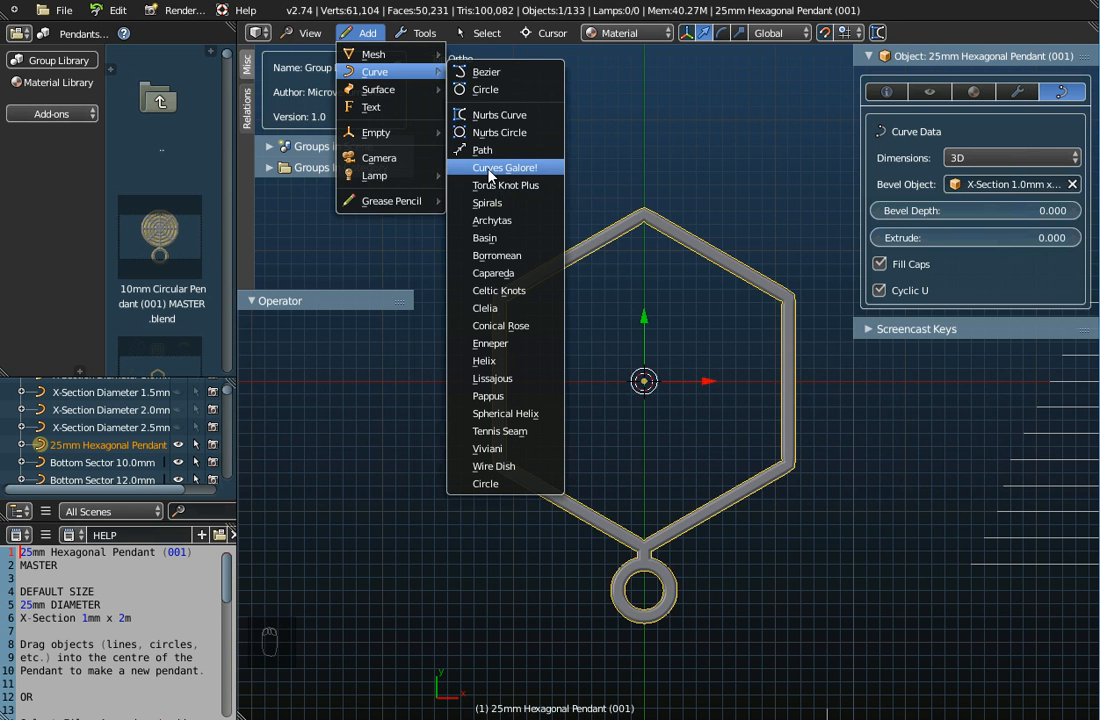
{"action": "left_click", "coordinate": [489, 168]}
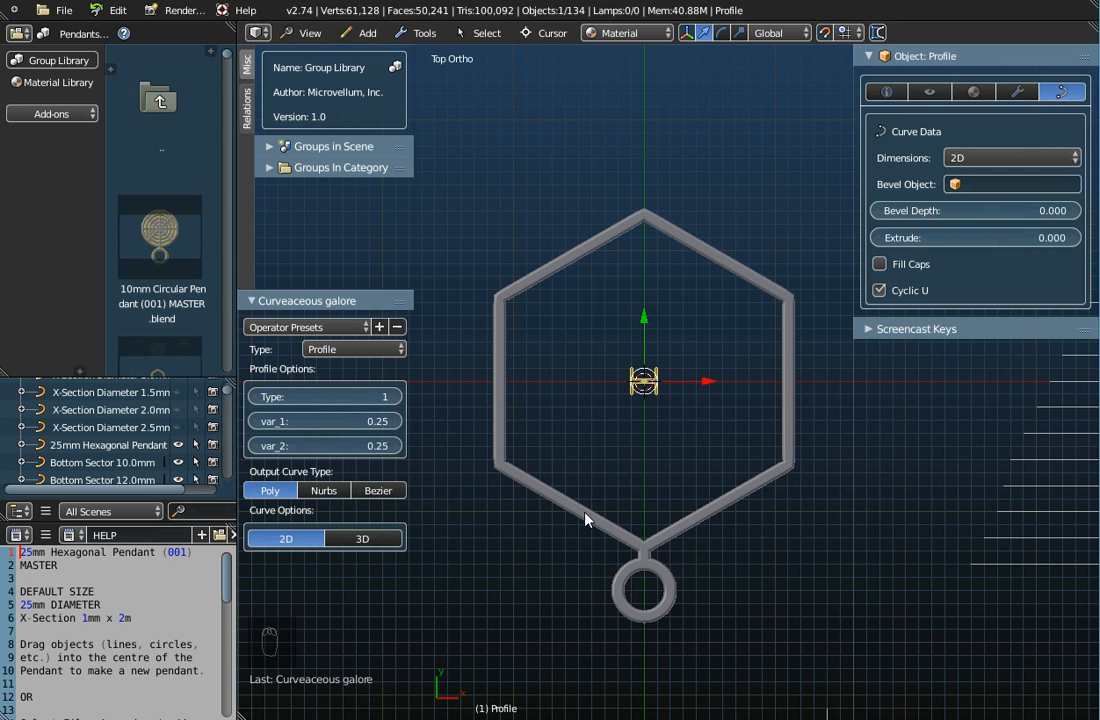
{"action": "left_click", "coordinate": [326, 491]}
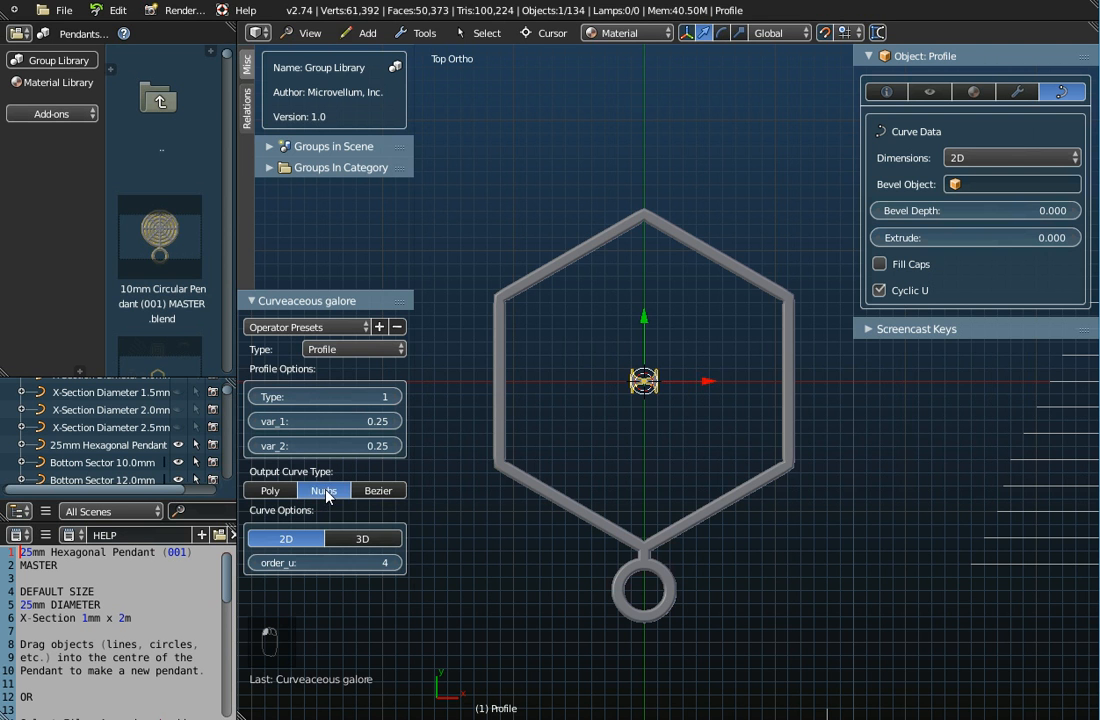
{"action": "left_click", "coordinate": [380, 543]}
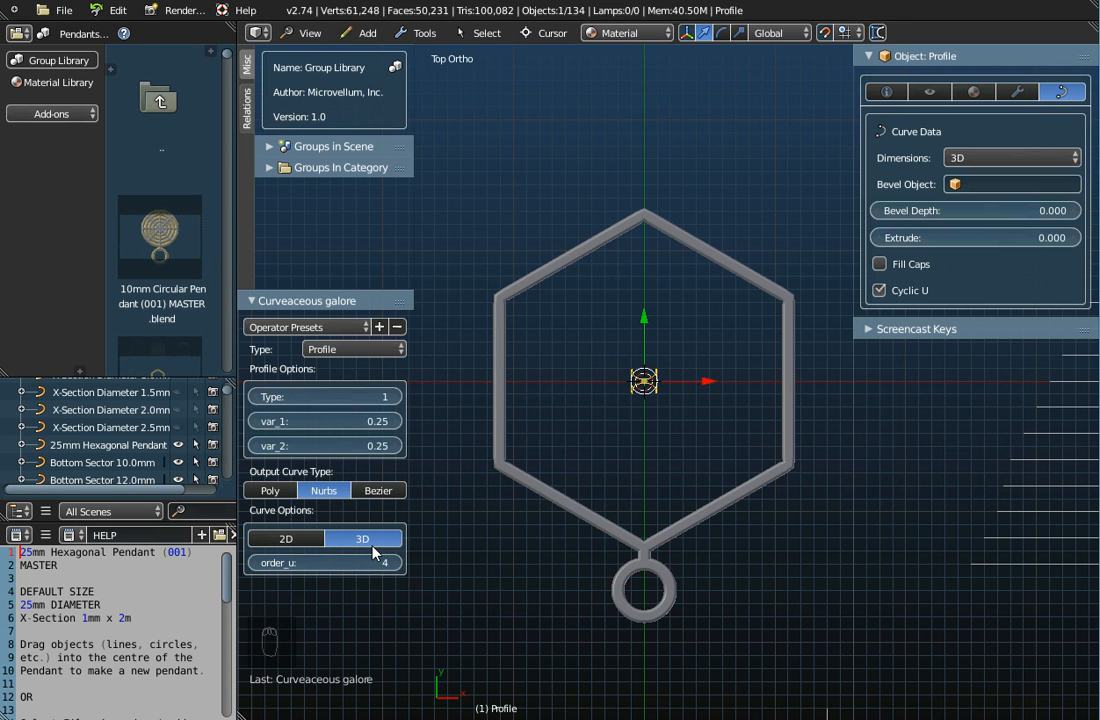
Switch the profile curve's output type to Poly and its curve option to 2D.
{"action": "scroll", "coordinate": [646, 423], "scroll_direction": "up", "scroll_amount": 5}
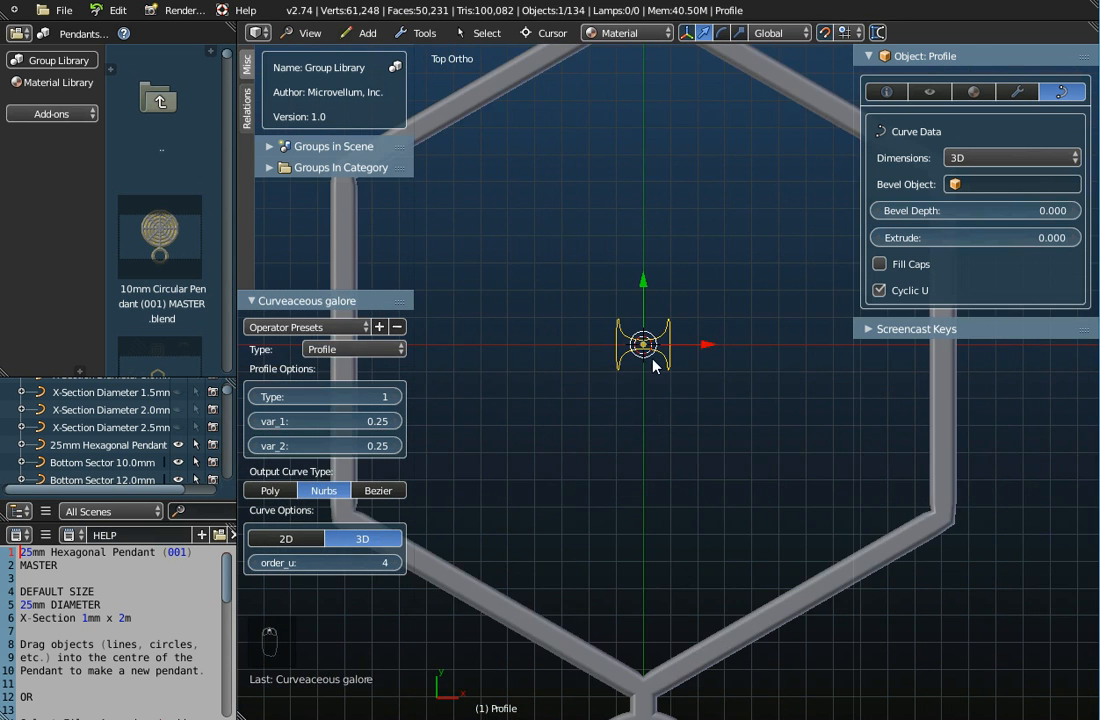
{"action": "left_click", "coordinate": [280, 492]}
{"action": "left_click", "coordinate": [283, 540]}
{"action": "scroll", "coordinate": [630, 358], "scroll_direction": "up", "scroll_amount": 2}
{"action": "scroll", "coordinate": [660, 436], "scroll_direction": "down", "scroll_amount": 2}
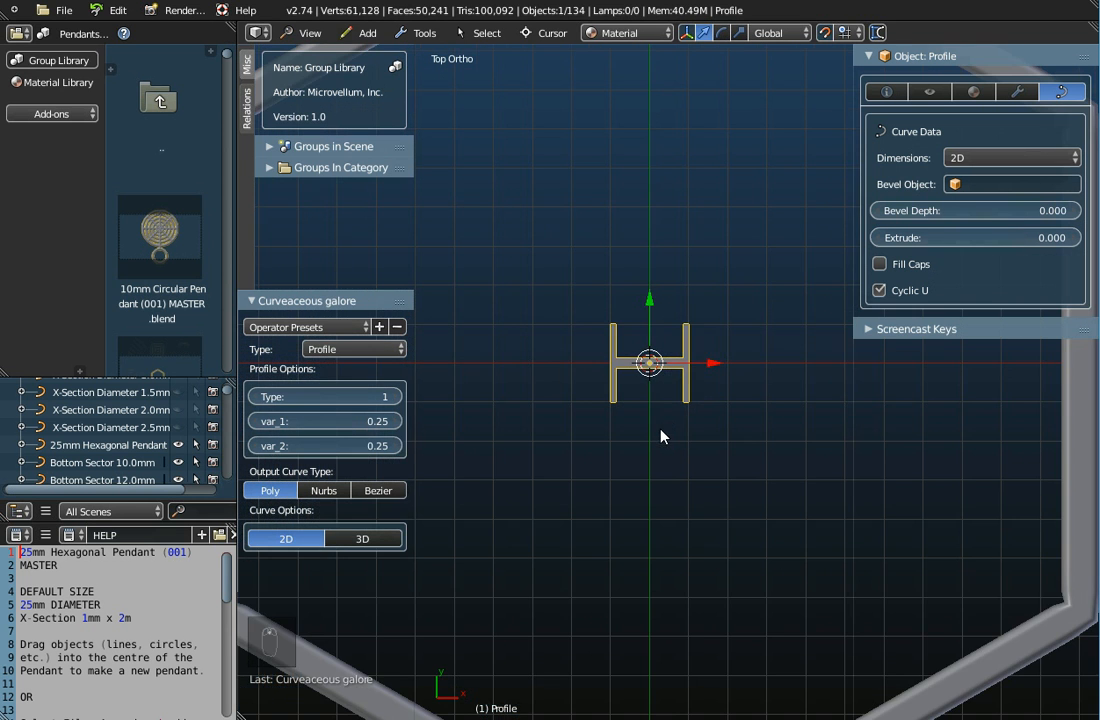
Examine the flat H-shaped profile curve from an angle, close up and in relation to the pendant frame.
{"action": "middle_click_drag", "start_coordinate": [663, 449], "coordinate": [672, 344]}
{"action": "middle_click_drag", "start_coordinate": [668, 405], "coordinate": [695, 393]}
{"action": "scroll", "coordinate": [641, 361], "scroll_direction": "up", "scroll_amount": 4}
{"action": "scroll", "coordinate": [663, 397], "scroll_direction": "up", "scroll_amount": 4}
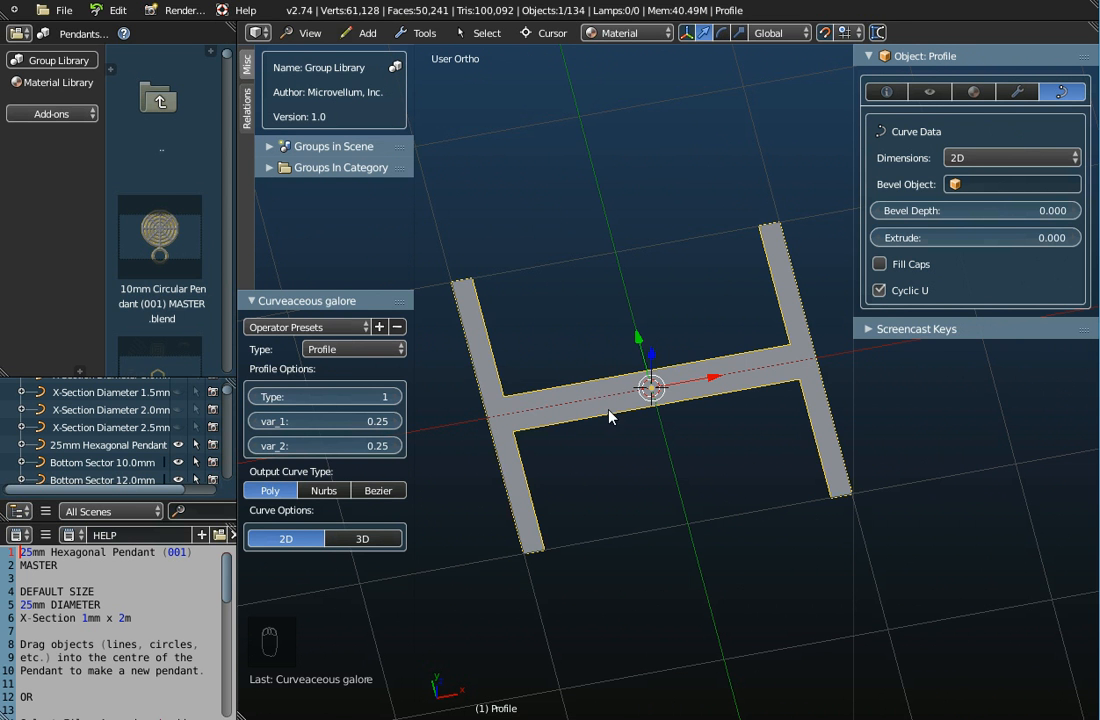
{"action": "scroll", "coordinate": [613, 420], "scroll_direction": "down", "scroll_amount": 6}
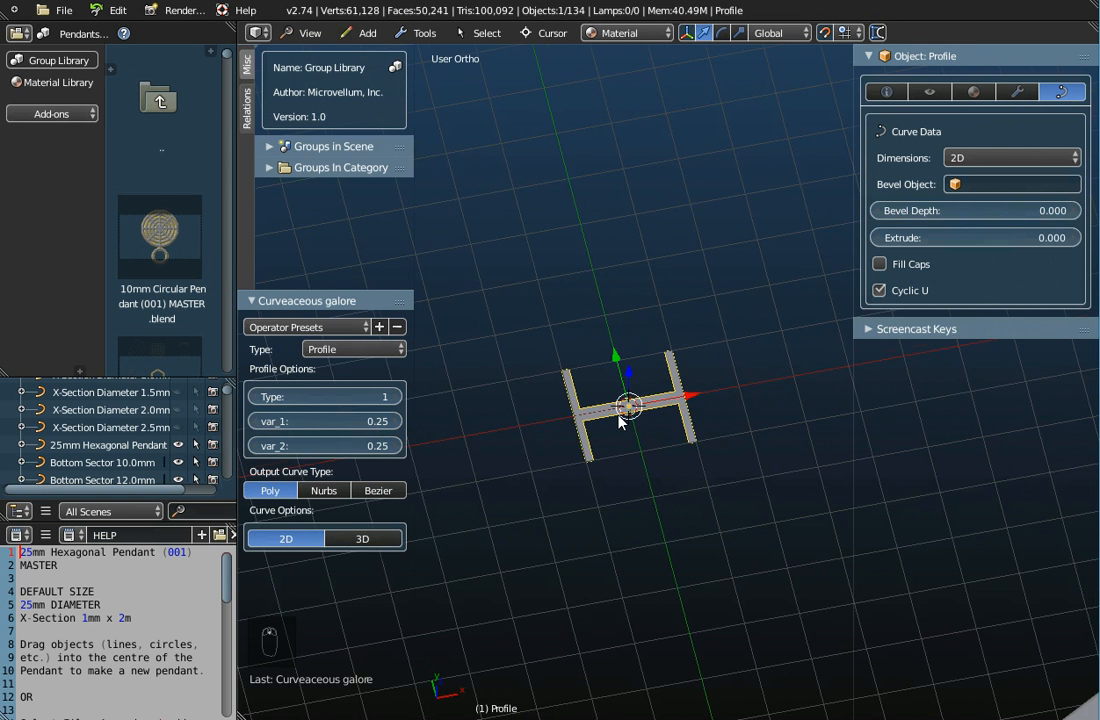
{"action": "scroll", "coordinate": [619, 421], "scroll_direction": "down", "scroll_amount": 3}
{"action": "middle_click_drag", "start_coordinate": [638, 427], "coordinate": [621, 484]}
{"action": "scroll", "coordinate": [632, 454], "scroll_direction": "down", "scroll_amount": 2}
{"action": "scroll", "coordinate": [621, 480], "scroll_direction": "up", "scroll_amount": 2}
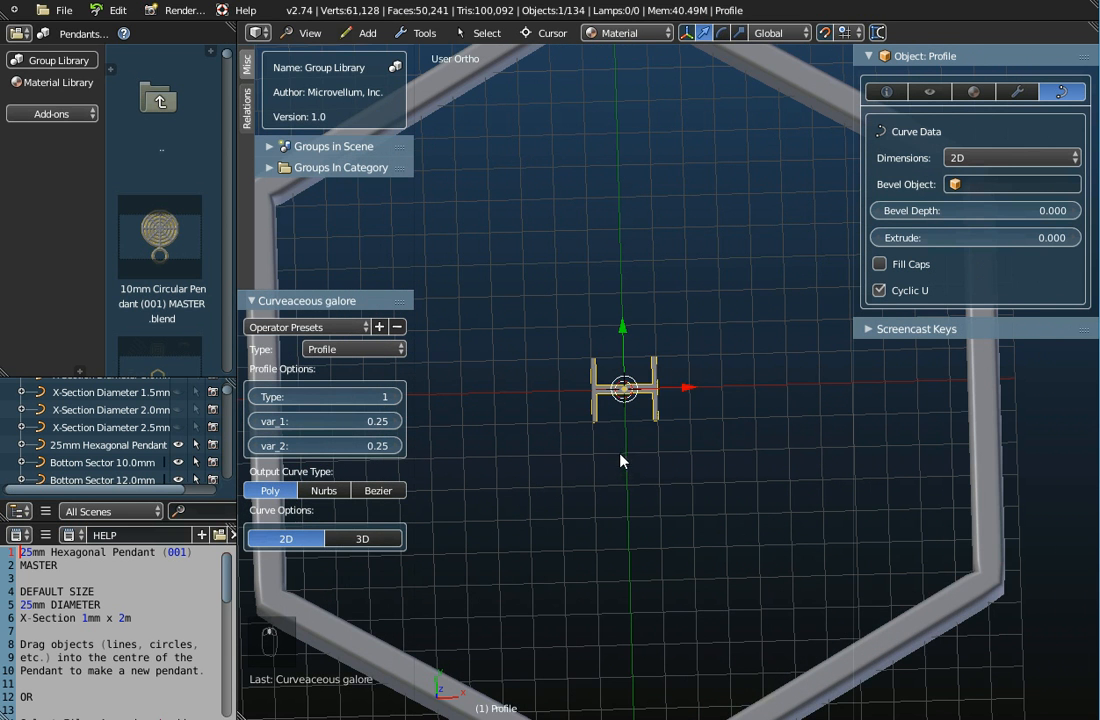
Set the profile curve's output type to Nurbs.
{"action": "left_click", "coordinate": [321, 491]}
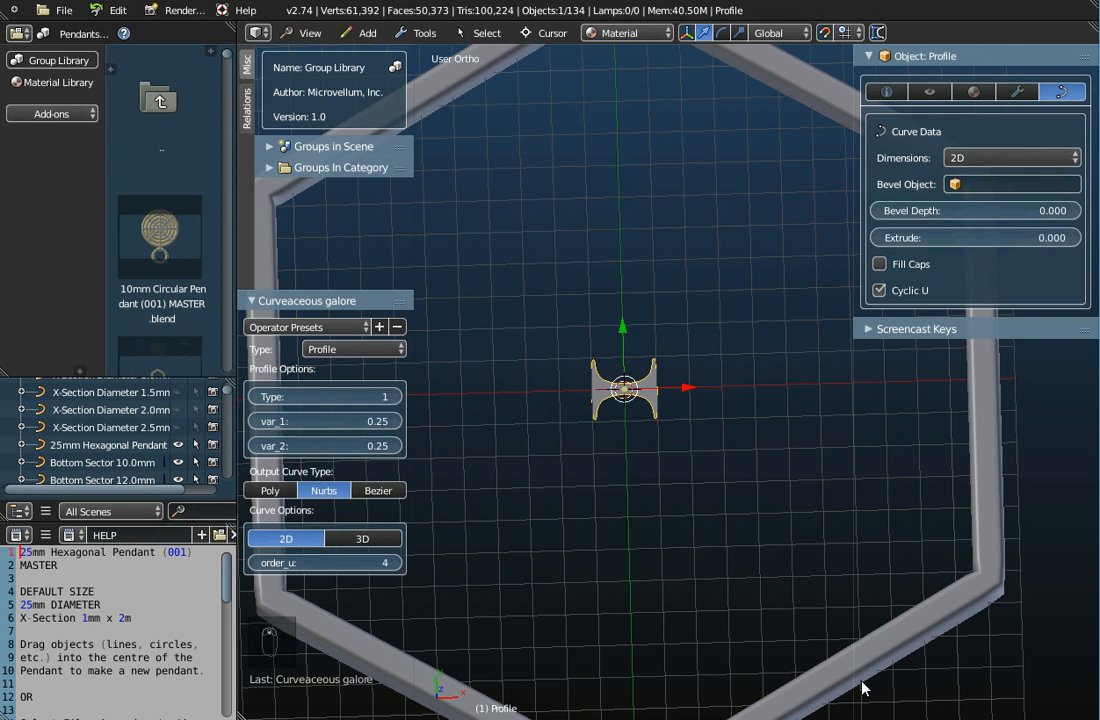
{"action": "scroll", "coordinate": [752, 590], "scroll_direction": "down", "scroll_amount": 4}
{"action": "mouse_move", "coordinate": [752, 590]}
{"action": "middle_mouse_down"}
{"action": "mouse_move", "coordinate": [781, 576]}
{"action": "mouse_move", "coordinate": [759, 584]}
{"action": "middle_mouse_up"}
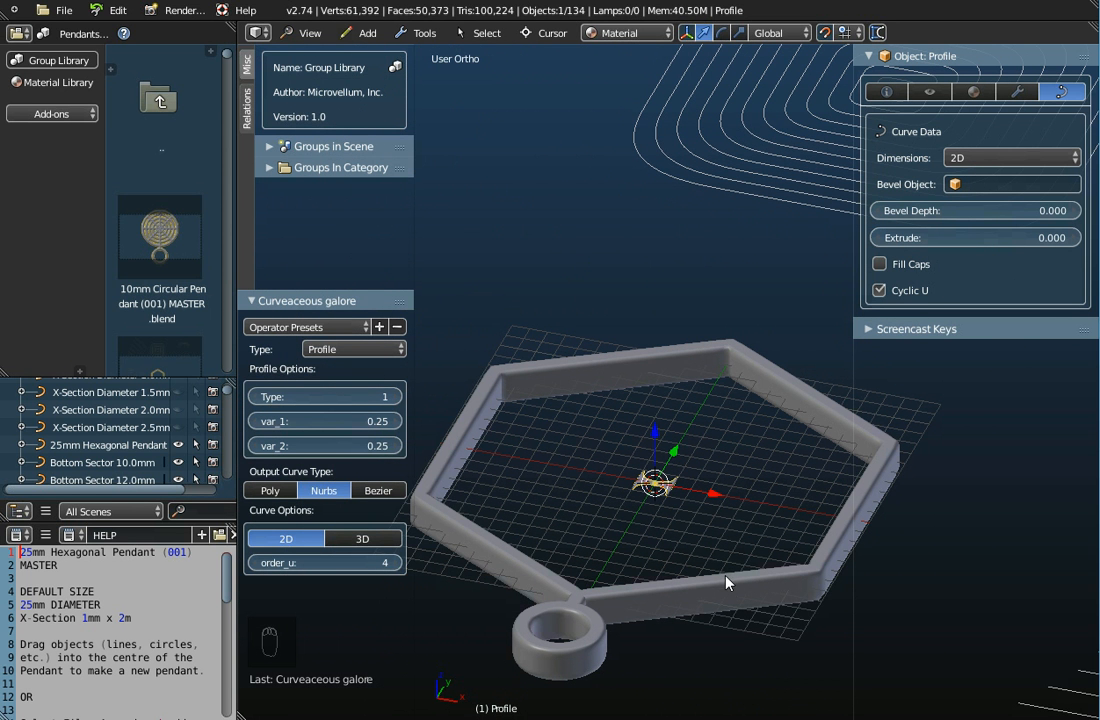
Select the hexagonal pendant and read the full name of its bevel object.
{"action": "right_click", "coordinate": [724, 592]}
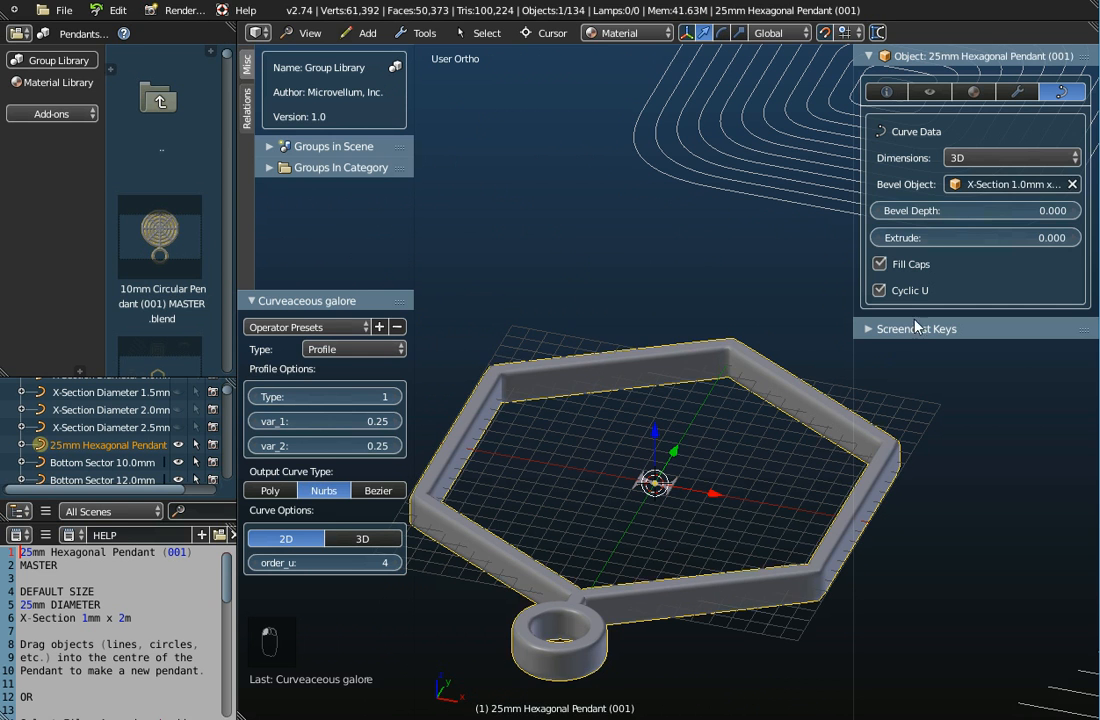
{"action": "left_click_drag", "start_coordinate": [855, 205], "coordinate": [787, 218]}
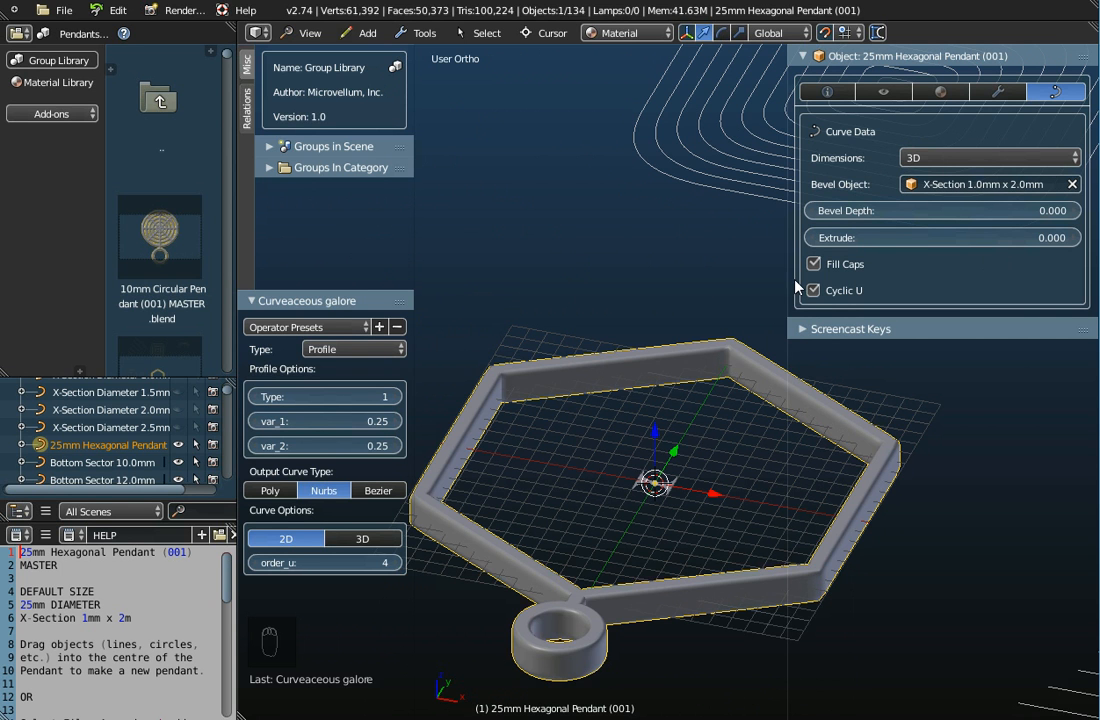
{"action": "left_click_drag", "start_coordinate": [793, 280], "coordinate": [859, 274]}
{"action": "scroll", "coordinate": [668, 490], "scroll_direction": "up", "scroll_amount": 2}
{"action": "middle_click_drag", "start_coordinate": [668, 490], "coordinate": [697, 484]}
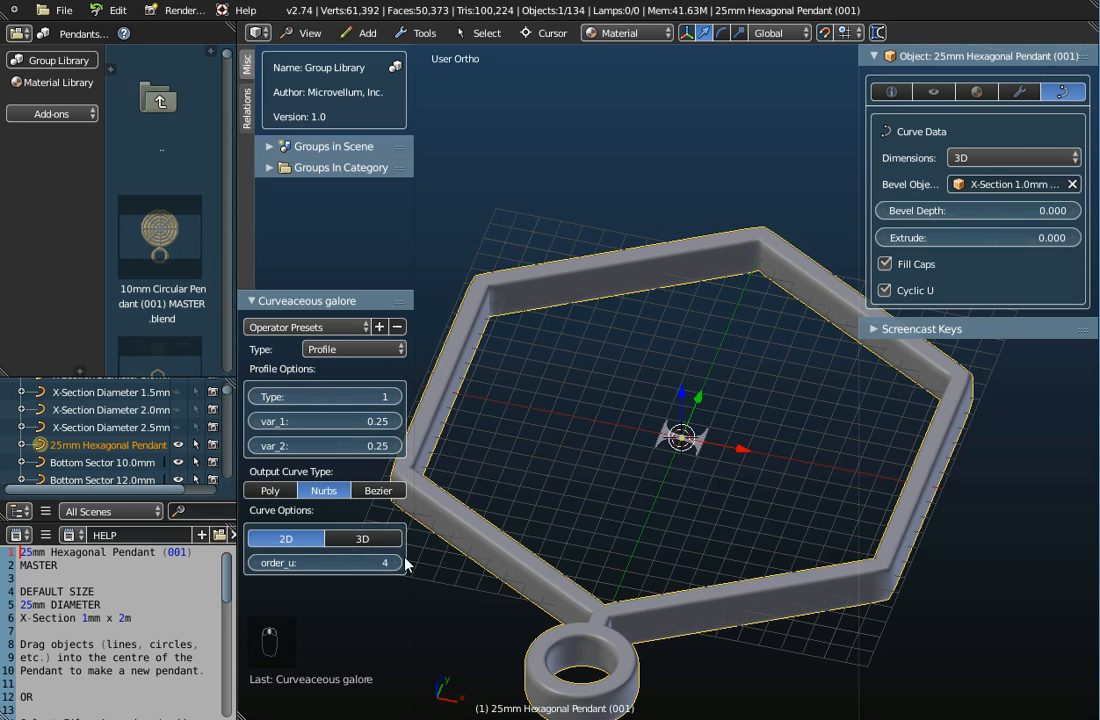
Set the profile curve's option to 3D so it has no filled face.
{"action": "left_click", "coordinate": [362, 539]}
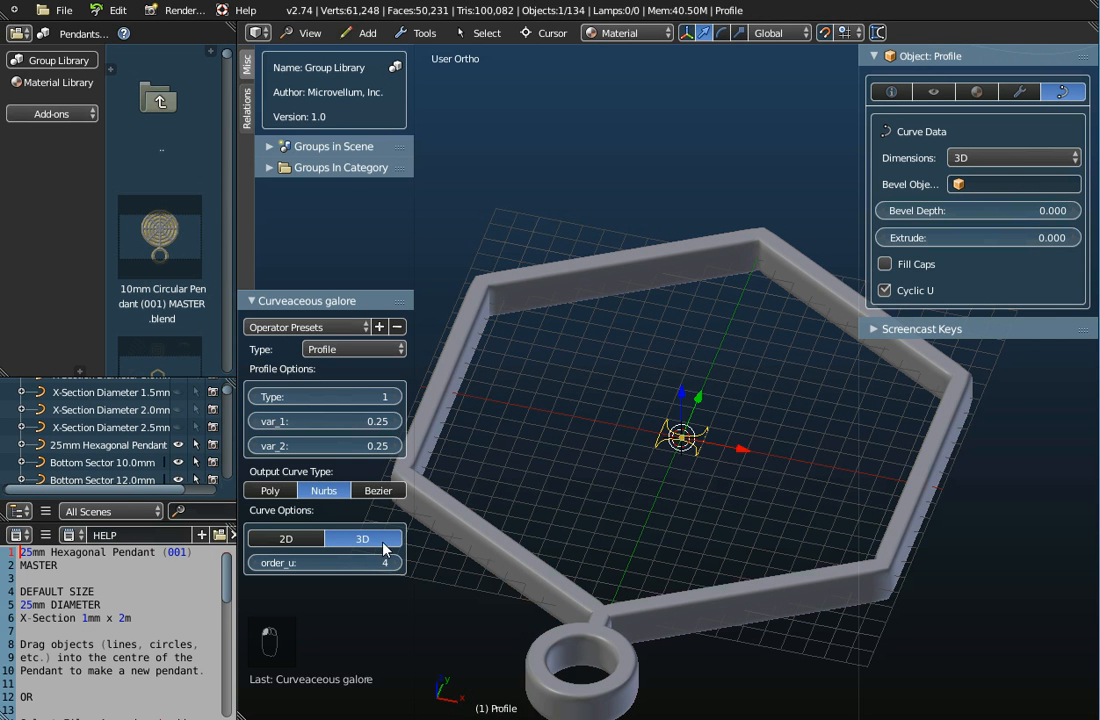
{"action": "scroll", "coordinate": [690, 445], "scroll_direction": "up", "scroll_amount": 3}
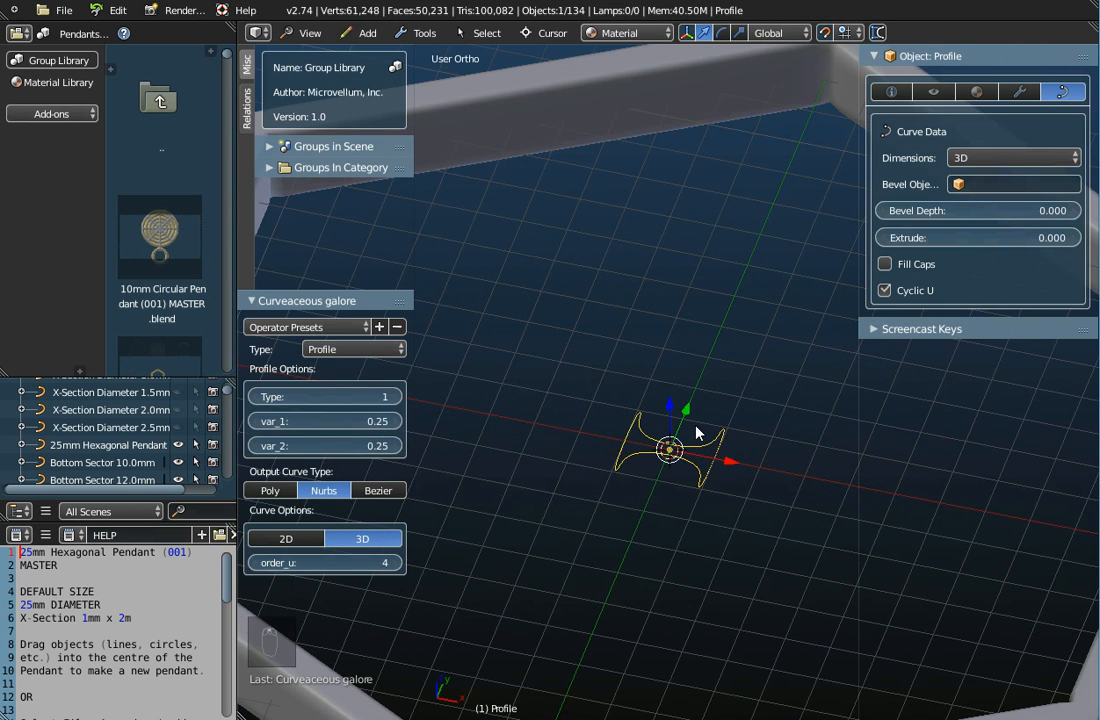
{"action": "scroll", "coordinate": [690, 445], "scroll_direction": "down", "scroll_amount": 3}
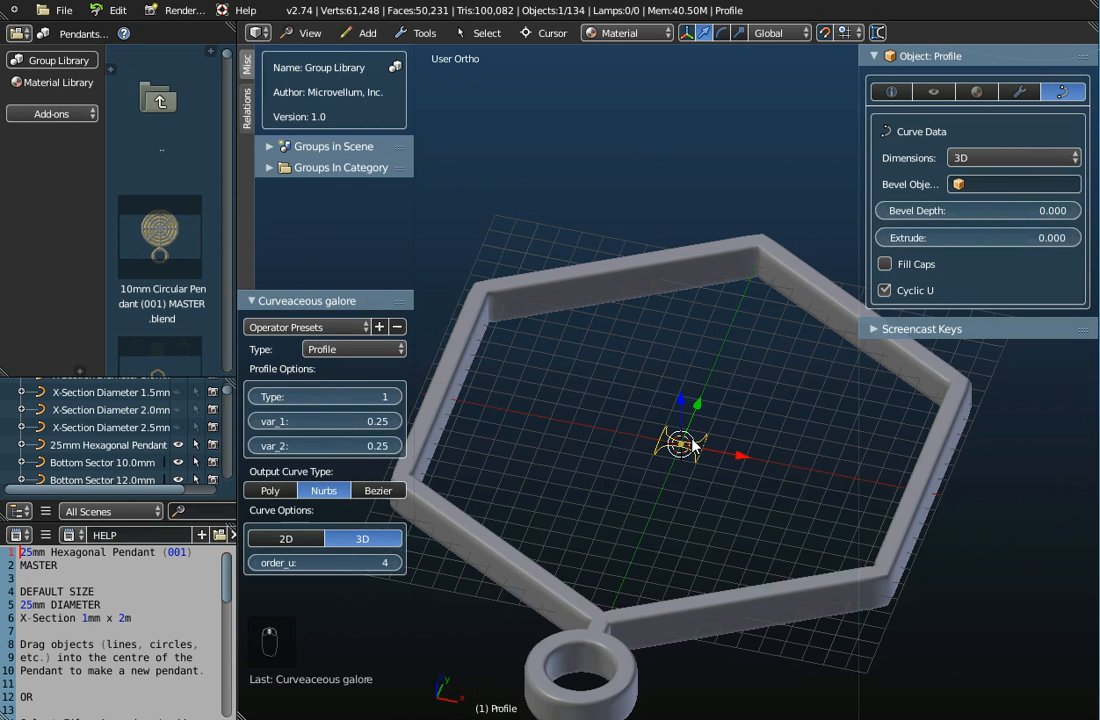
Clear the hexagonal pendant's bevel object, then reassign X-Section 1.0mm x 2.0mm to it.
{"action": "right_click", "coordinate": [527, 582]}
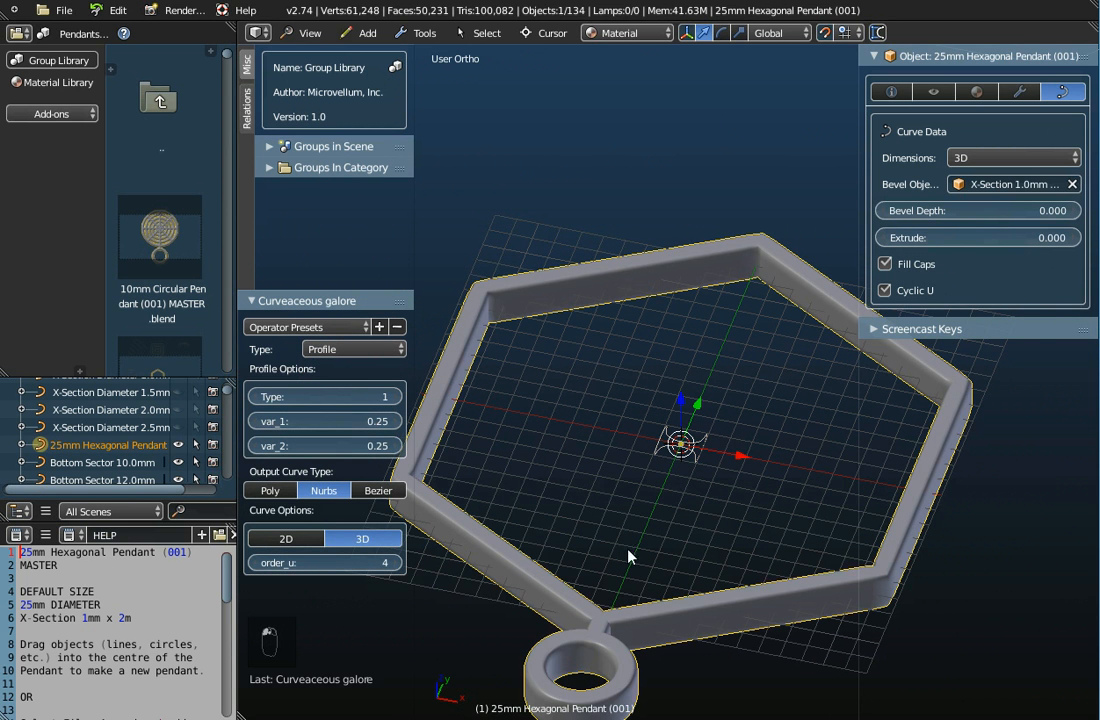
{"action": "left_click", "coordinate": [1073, 185]}
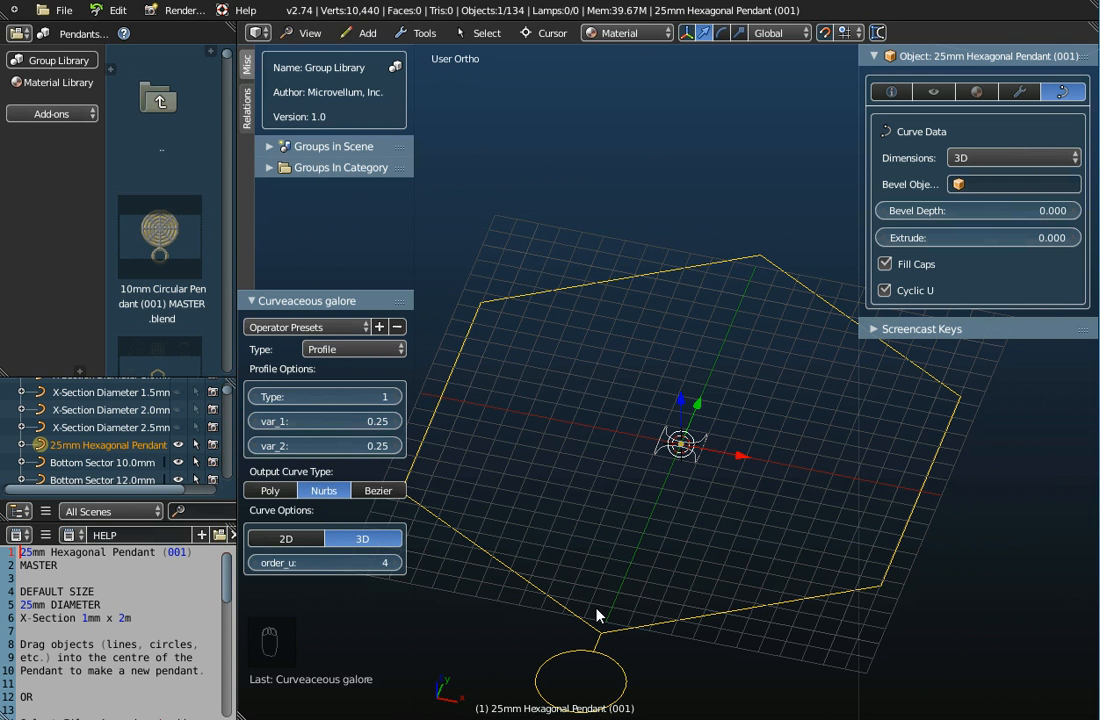
{"action": "right_click_drag", "start_coordinate": [676, 446], "coordinate": [672, 446]}
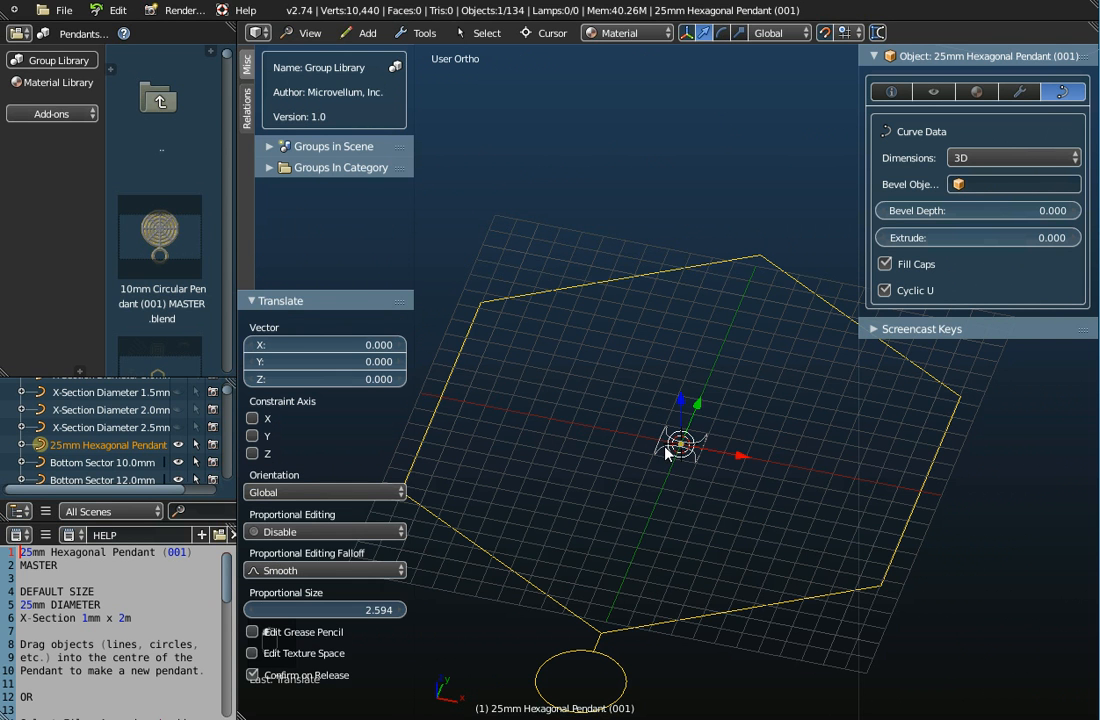
{"action": "right_click", "coordinate": [545, 596]}
{"action": "left_click", "coordinate": [976, 186]}
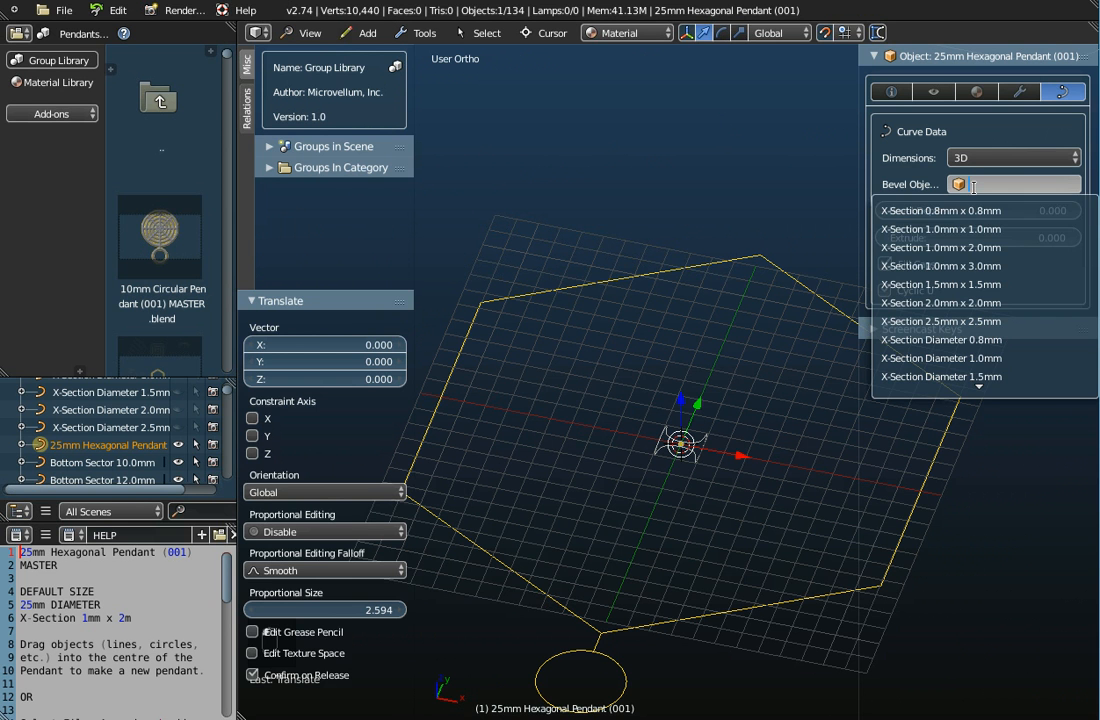
{"action": "left_click", "coordinate": [985, 246]}
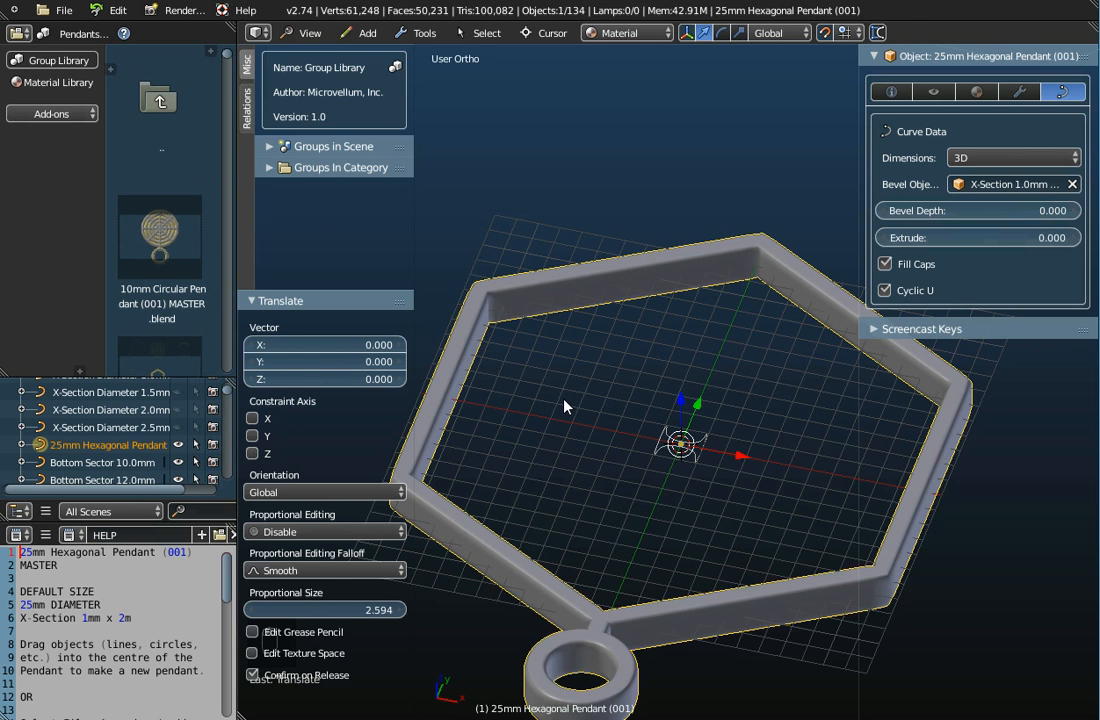
{"action": "key", "text": "x"}
{"action": "left_click", "coordinate": [538, 400]}
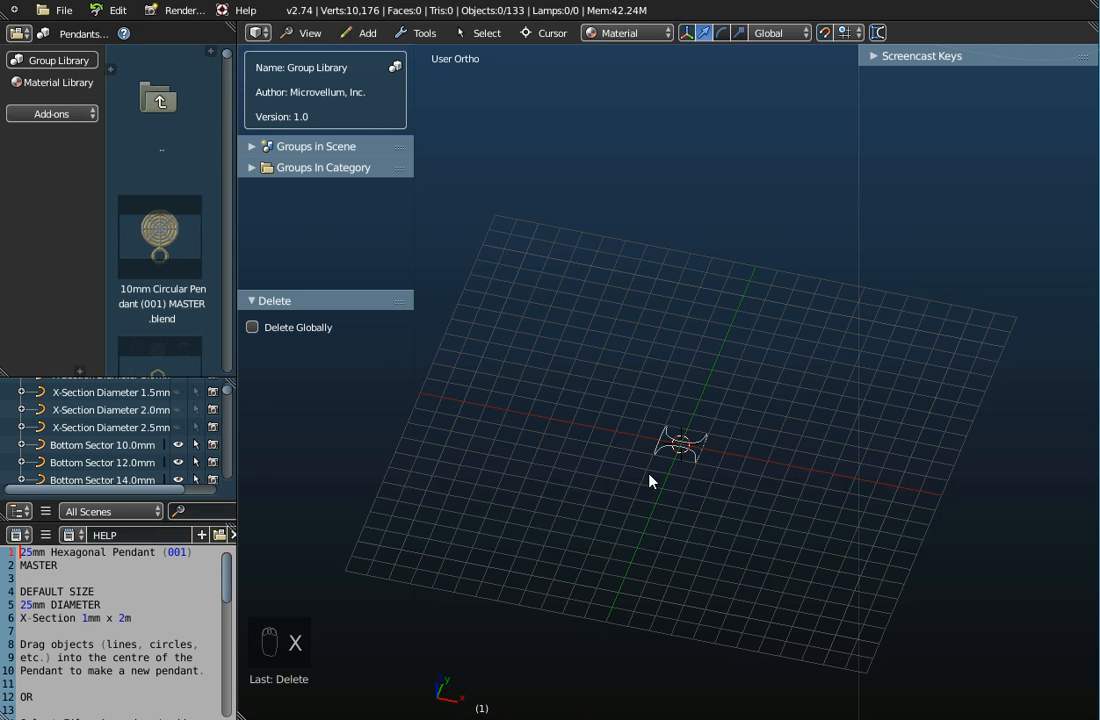
{"action": "key", "text": "ctrl+z"}
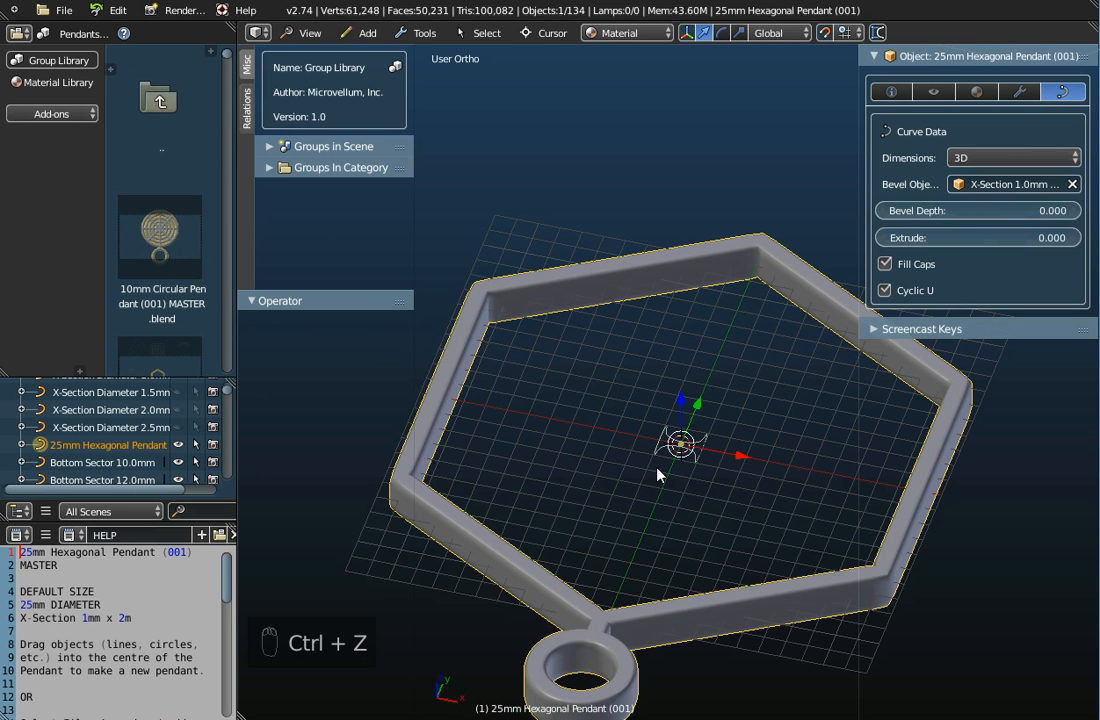
Delete the small profile curve at the pendant's centre.
{"action": "right_click", "coordinate": [662, 456]}
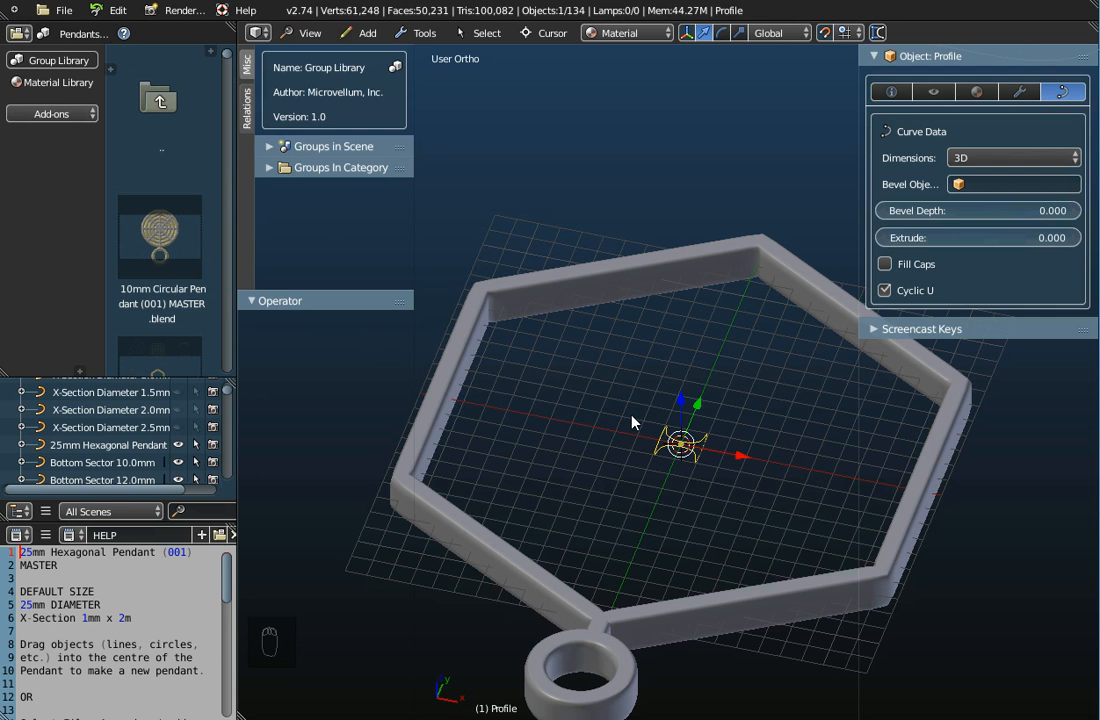
{"action": "key", "text": "x"}
{"action": "left_click", "coordinate": [630, 414]}
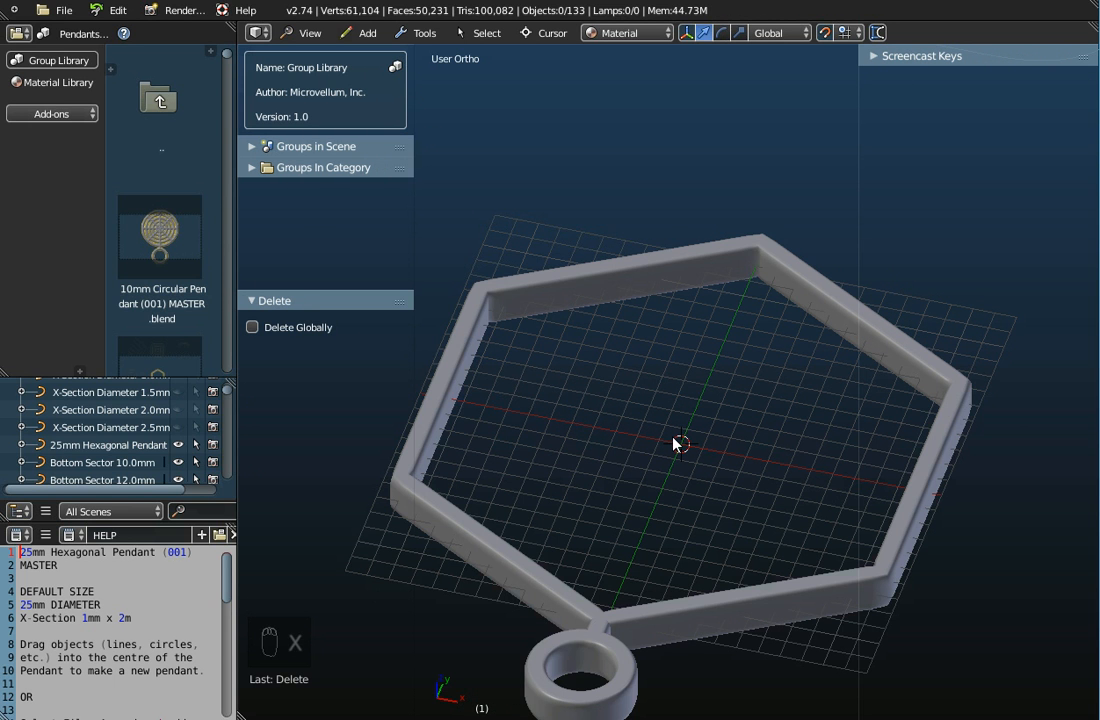
Add a new Curves Galore curve at the centre of the hexagonal pendant.
{"action": "left_click", "coordinate": [362, 33]}
{"action": "mouse_move", "coordinate": [376, 72]}
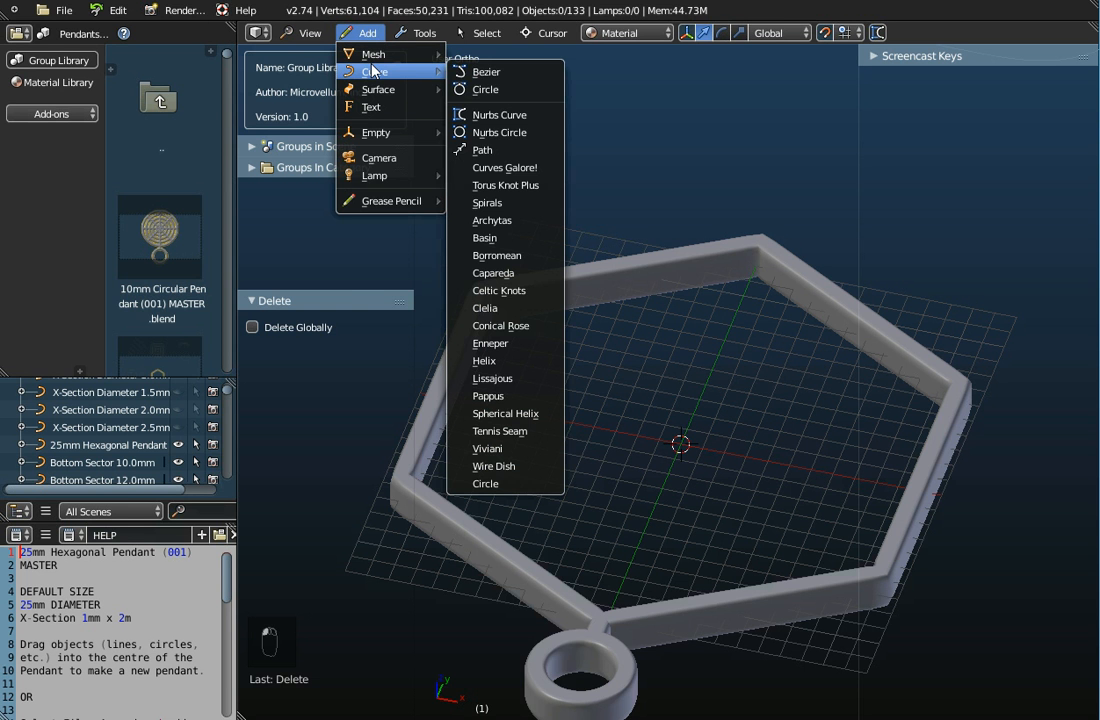
{"action": "left_click", "coordinate": [492, 168]}
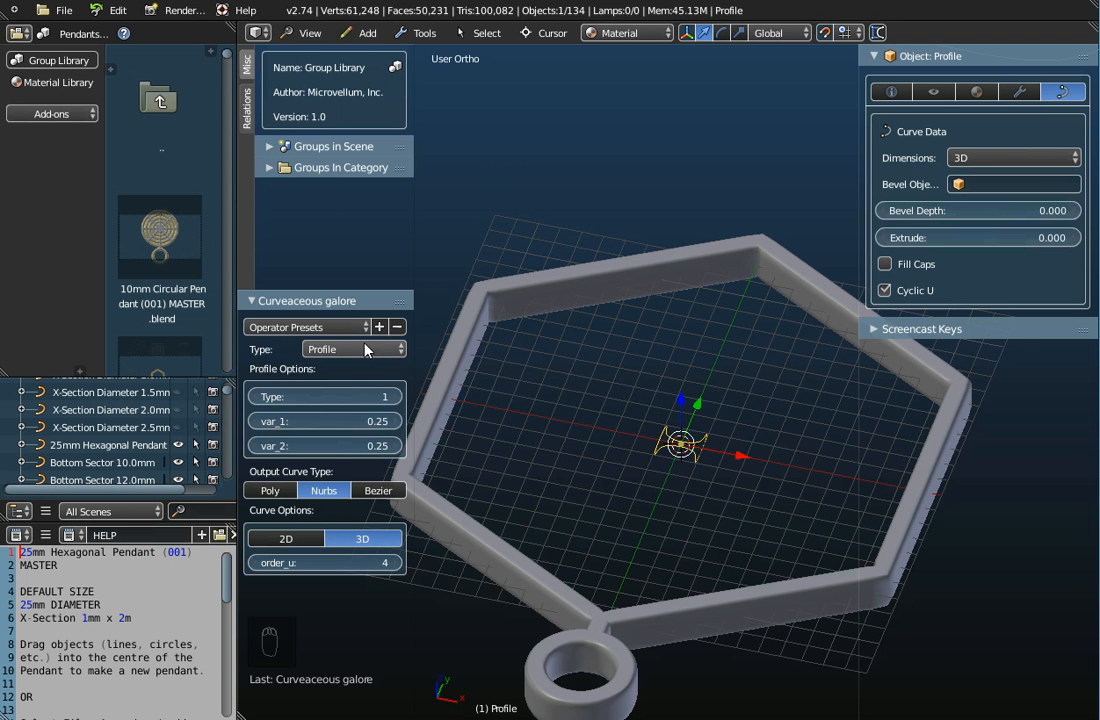
Preview the profile shapes by stepping the profile type up to 5 and back to 1.
{"action": "middle_click_drag", "start_coordinate": [621, 440], "coordinate": [631, 484]}
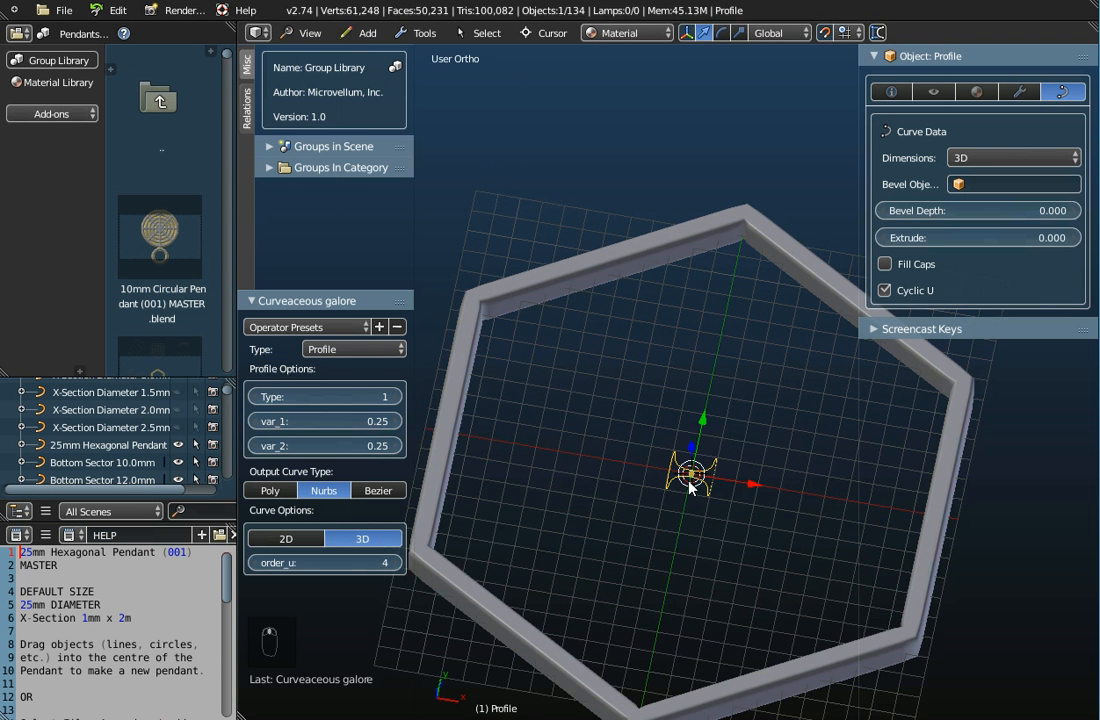
{"action": "scroll", "coordinate": [688, 484], "scroll_direction": "up", "scroll_amount": 2}
{"action": "left_click", "coordinate": [393, 397]}
{"action": "left_click", "coordinate": [393, 397]}
{"action": "left_click", "coordinate": [393, 397]}
{"action": "left_click", "coordinate": [393, 397]}
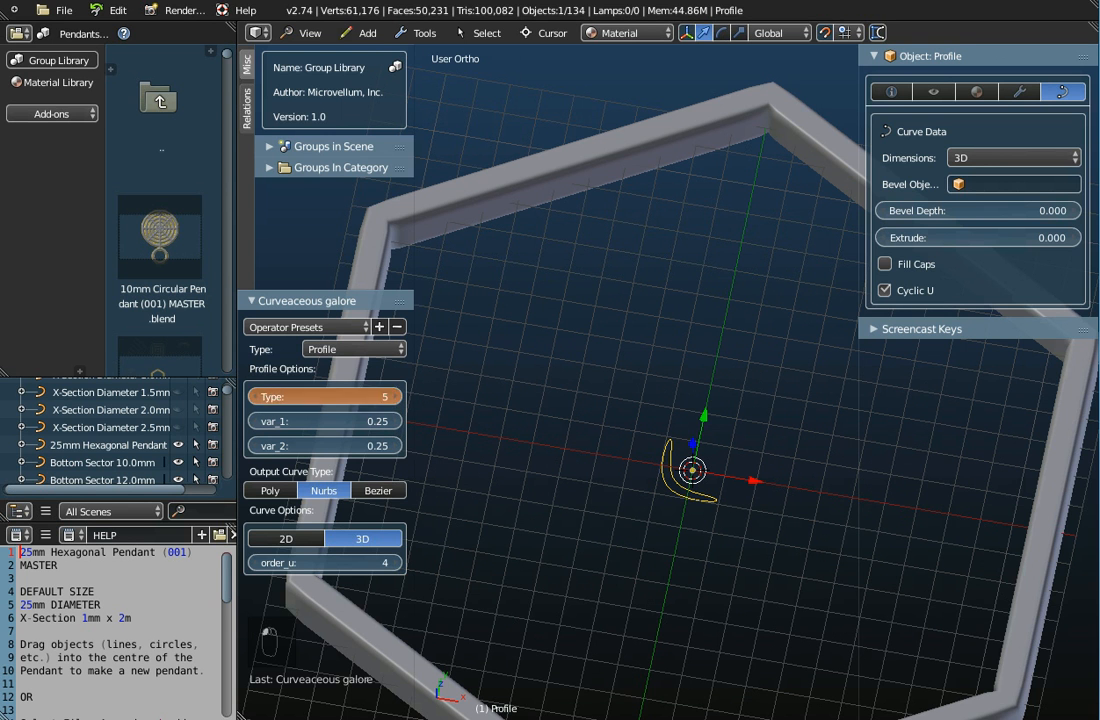
{"action": "left_click", "coordinate": [255, 398]}
{"action": "left_click", "coordinate": [255, 398]}
{"action": "left_click", "coordinate": [255, 398]}
{"action": "left_click", "coordinate": [255, 398]}
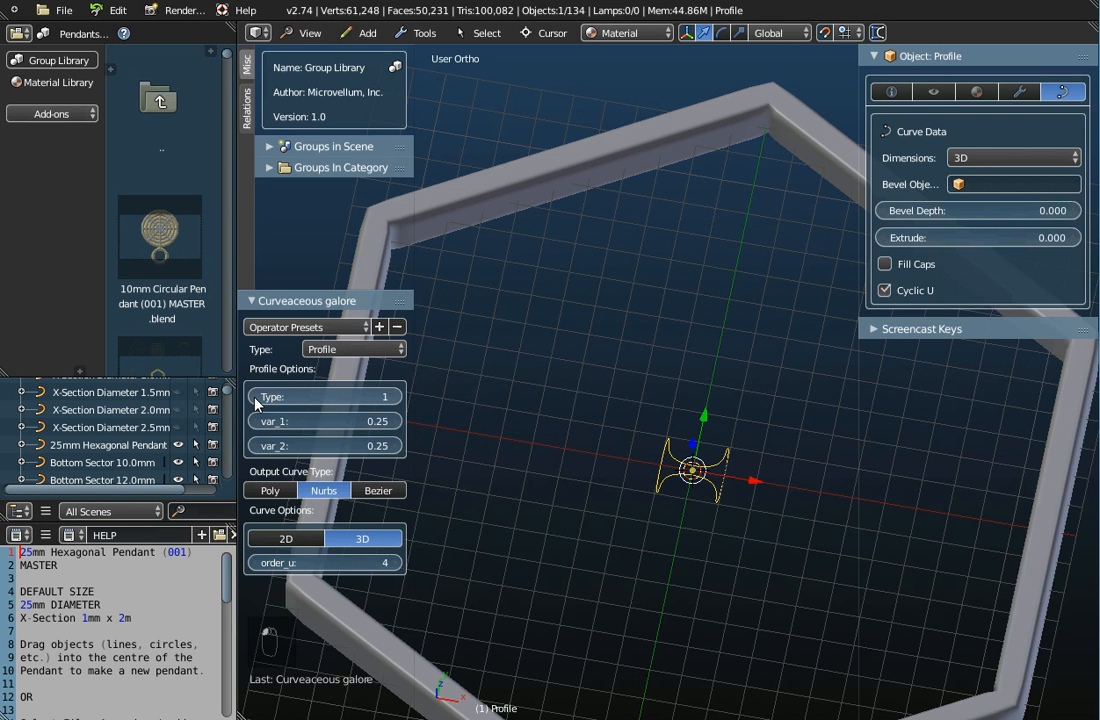
Change the new curve's type from Profile to Star.
{"action": "left_click", "coordinate": [367, 350]}
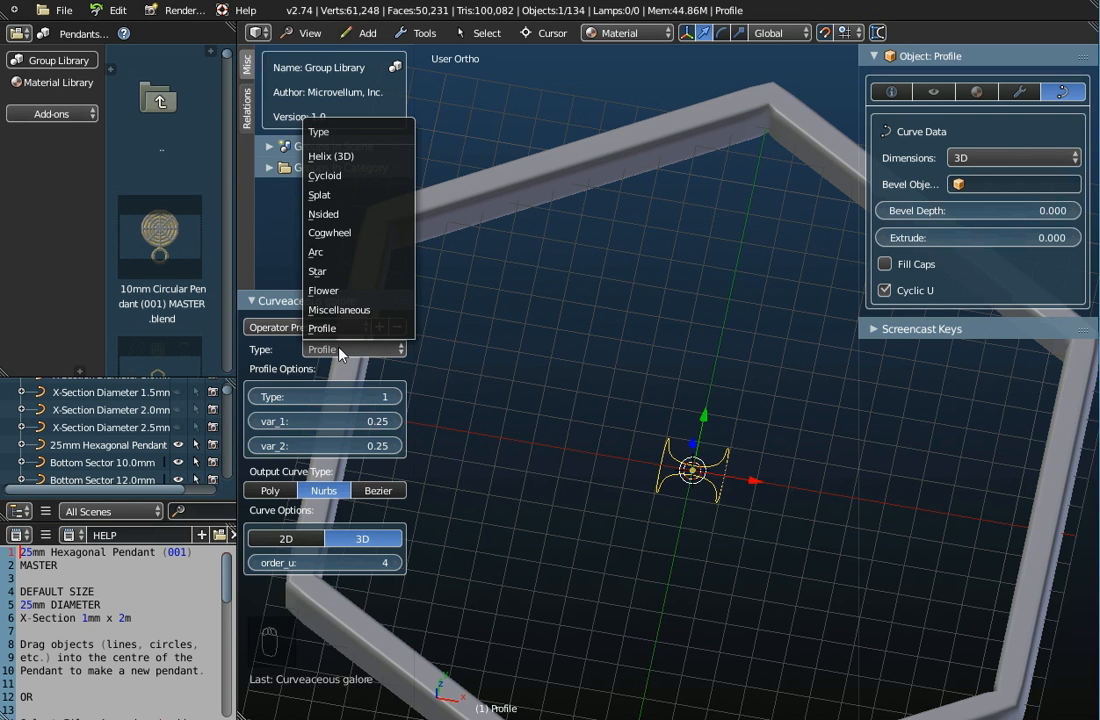
{"action": "left_click", "coordinate": [365, 352]}
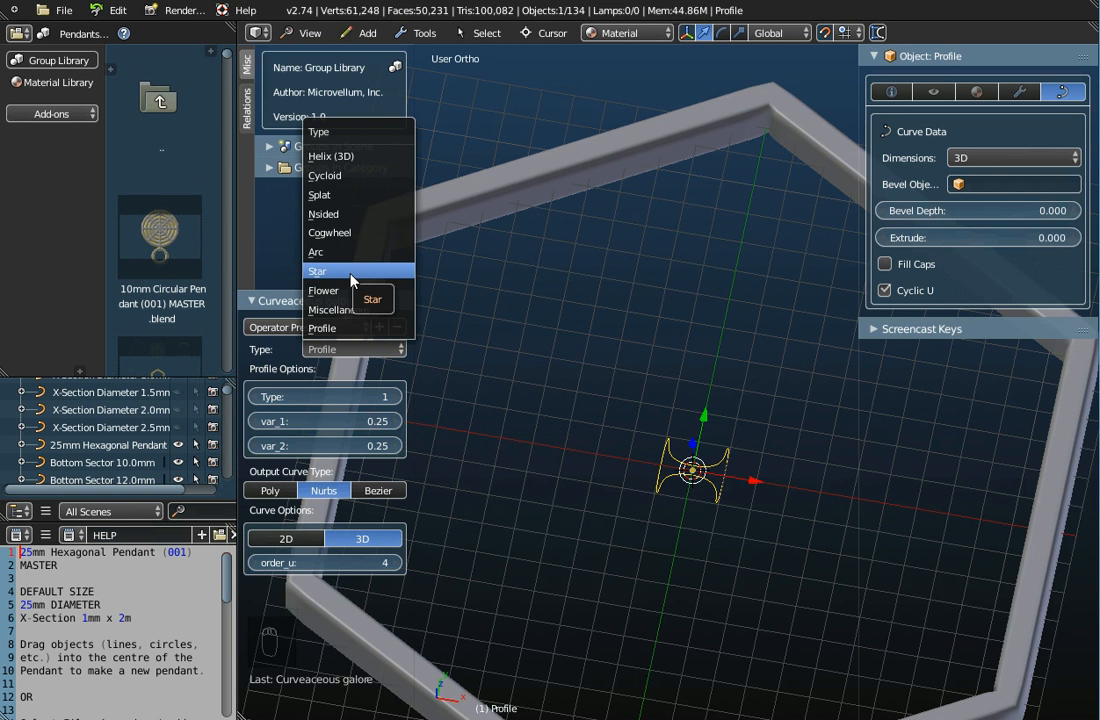
{"action": "left_click", "coordinate": [351, 273]}
{"action": "scroll", "coordinate": [706, 569], "scroll_direction": "up", "scroll_amount": 2}
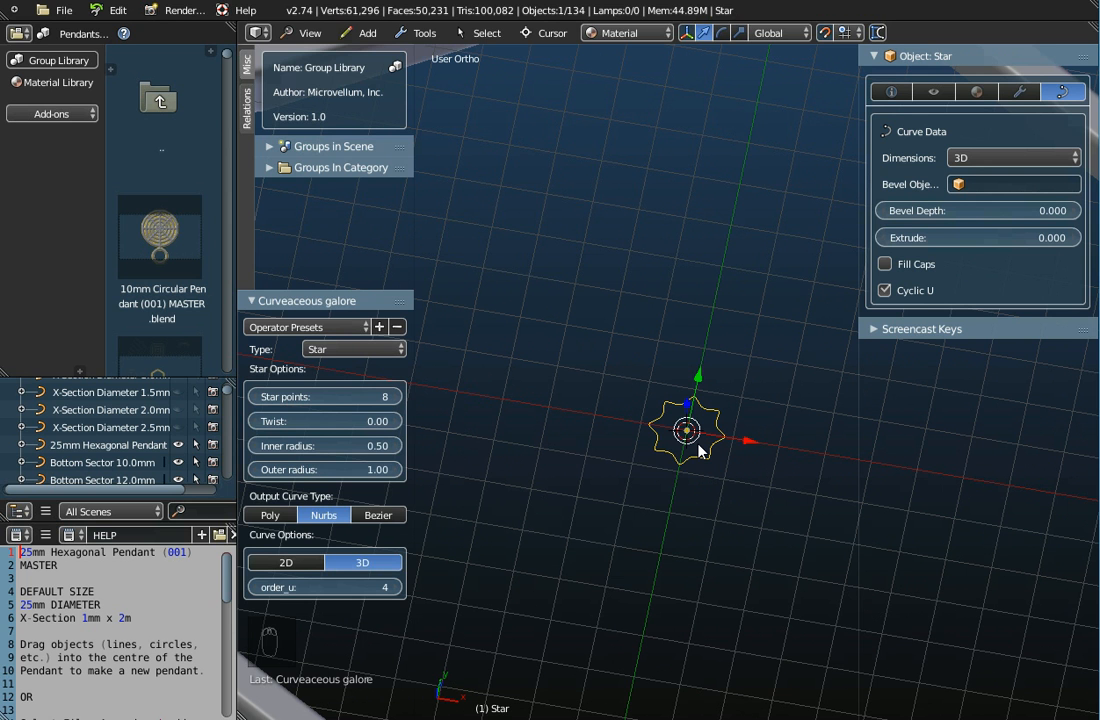
Try the star as a Poly curve in 2D, then return it to Nurbs and 3D.
{"action": "left_click", "coordinate": [268, 515]}
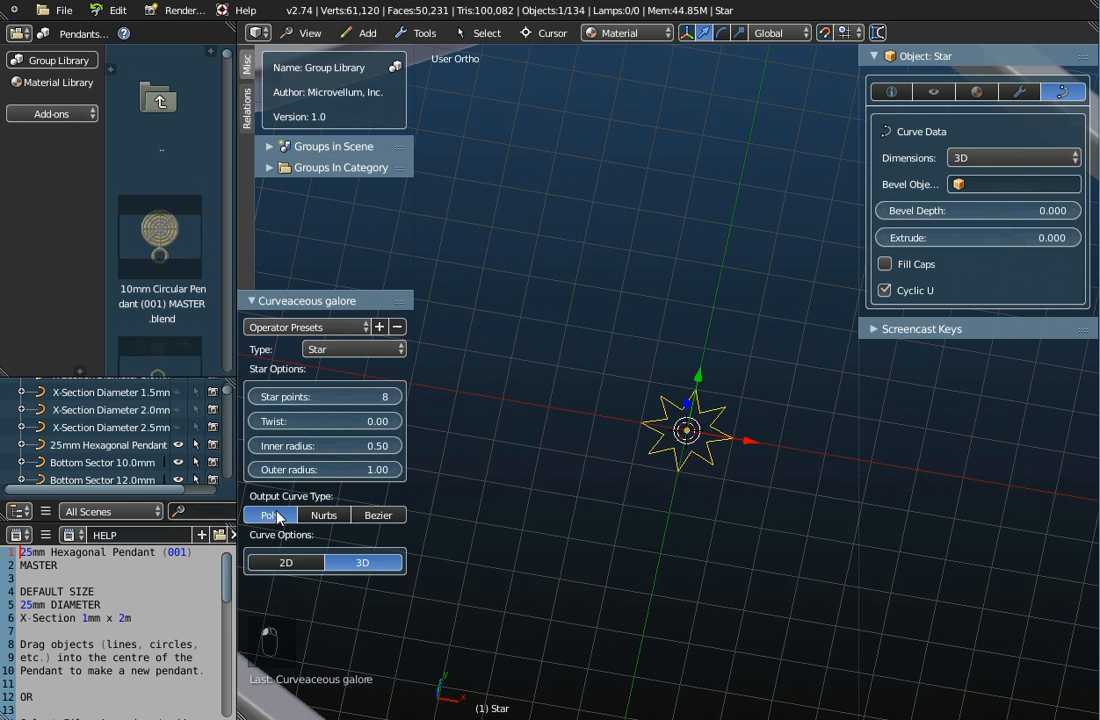
{"action": "left_click", "coordinate": [287, 563]}
{"action": "scroll", "coordinate": [695, 432], "scroll_direction": "up", "scroll_amount": 3}
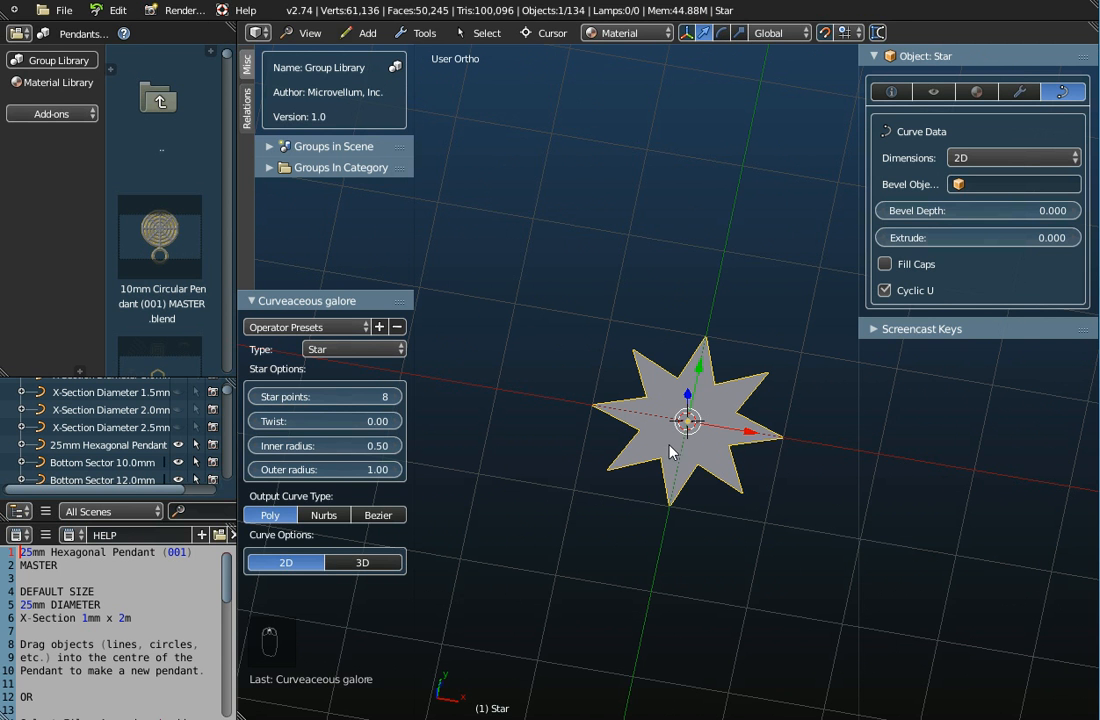
{"action": "left_click", "coordinate": [324, 515]}
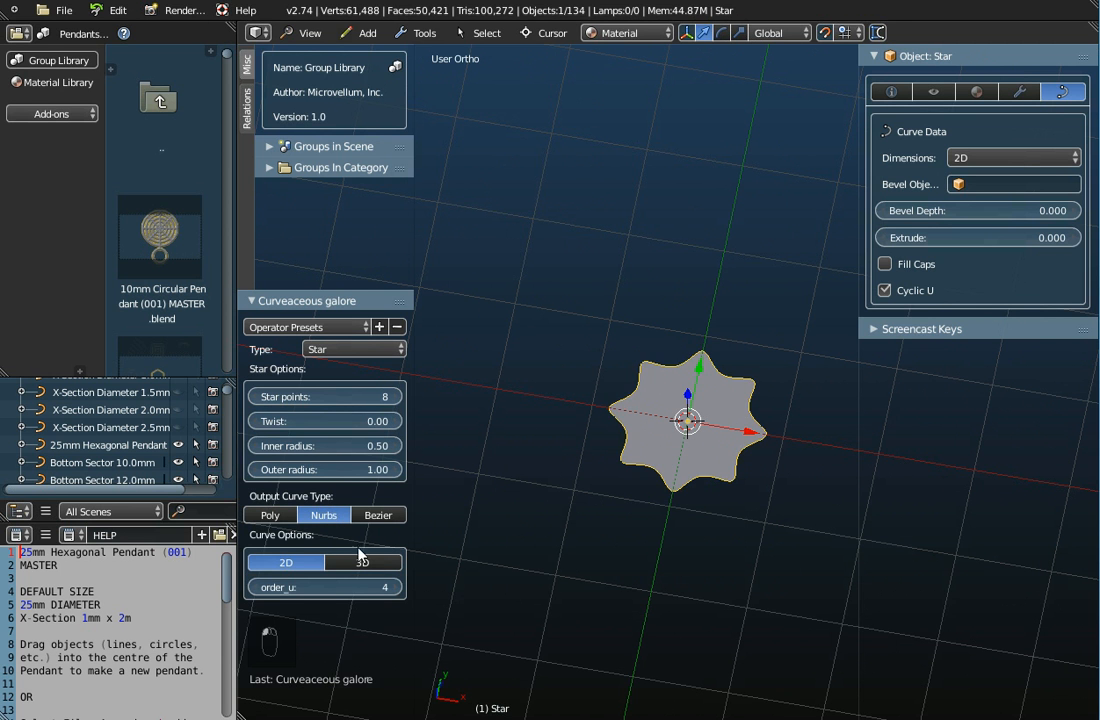
{"action": "left_click", "coordinate": [375, 563]}
{"action": "scroll", "coordinate": [777, 527], "scroll_direction": "down", "scroll_amount": 2}
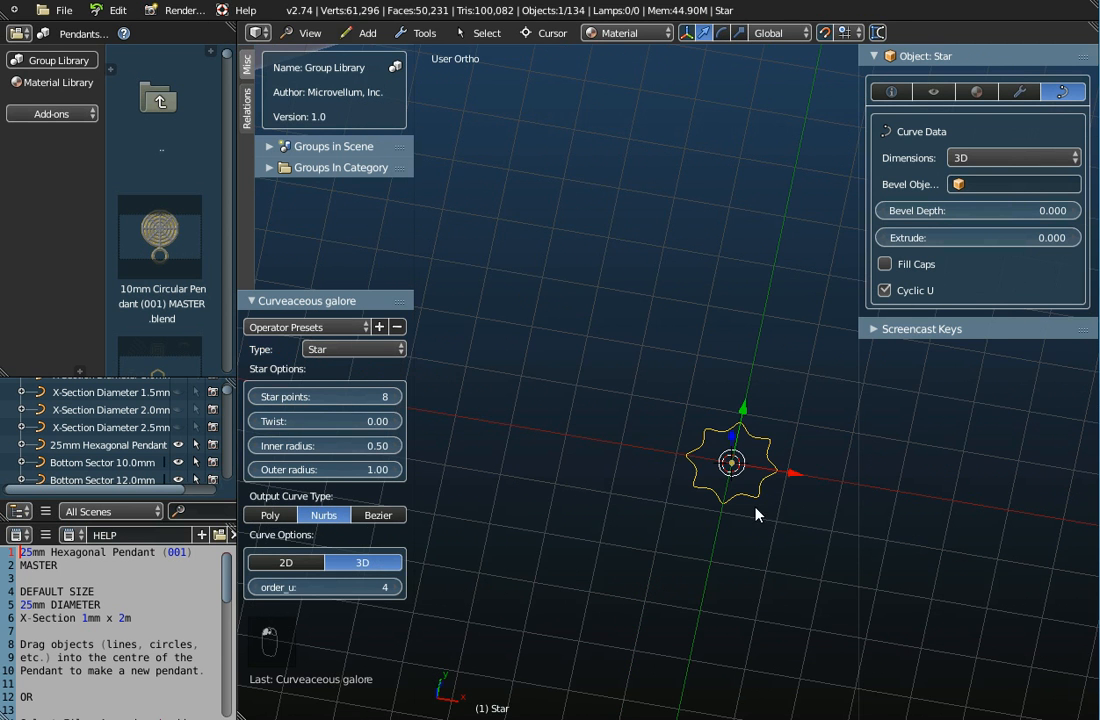
{"action": "scroll", "coordinate": [756, 515], "scroll_direction": "down", "scroll_amount": 4}
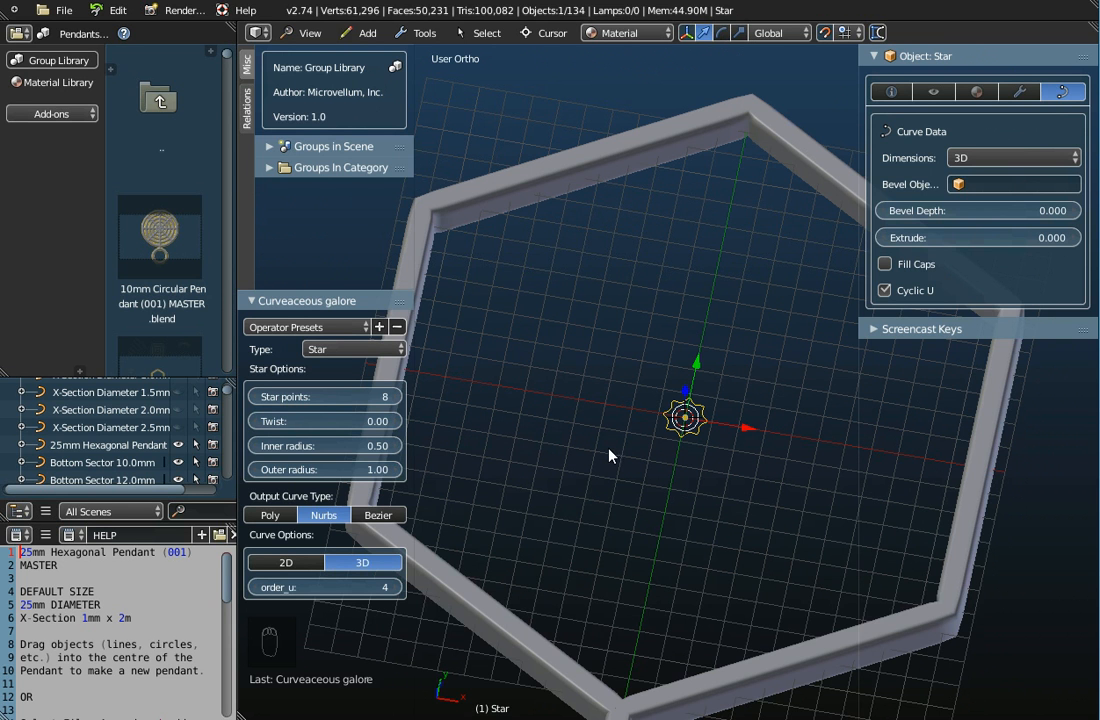
Reduce the number of star points to 4.
{"action": "left_click", "coordinate": [255, 402]}
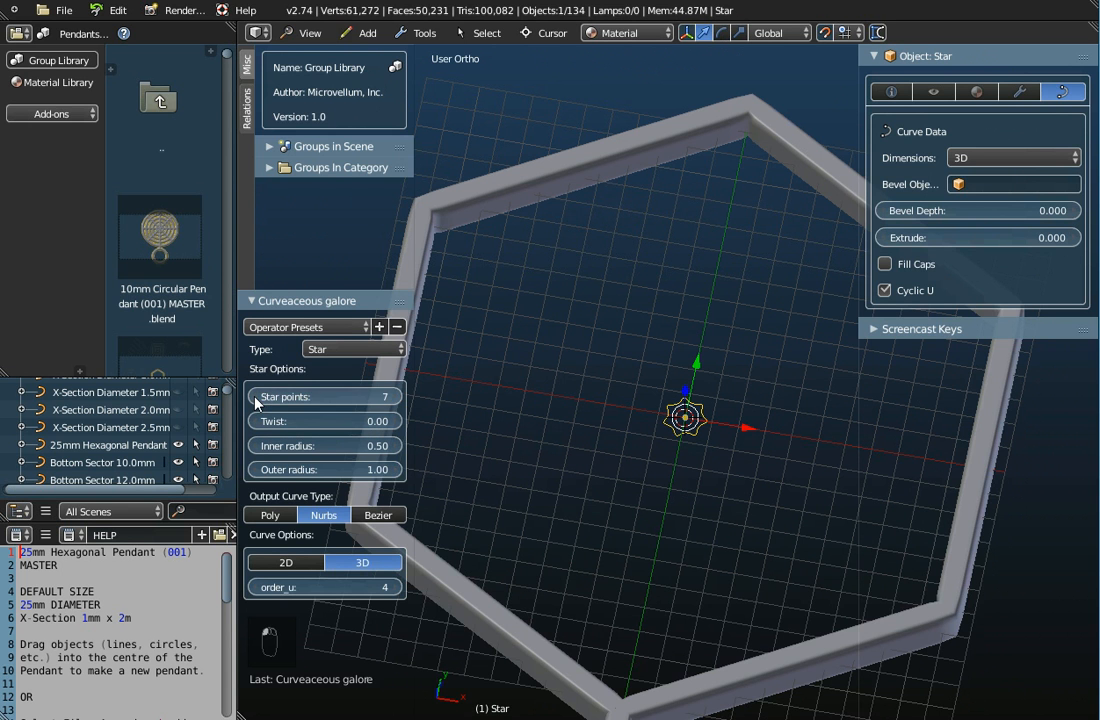
{"action": "left_click", "coordinate": [255, 402]}
{"action": "left_click", "coordinate": [255, 402]}
{"action": "left_click", "coordinate": [255, 402]}
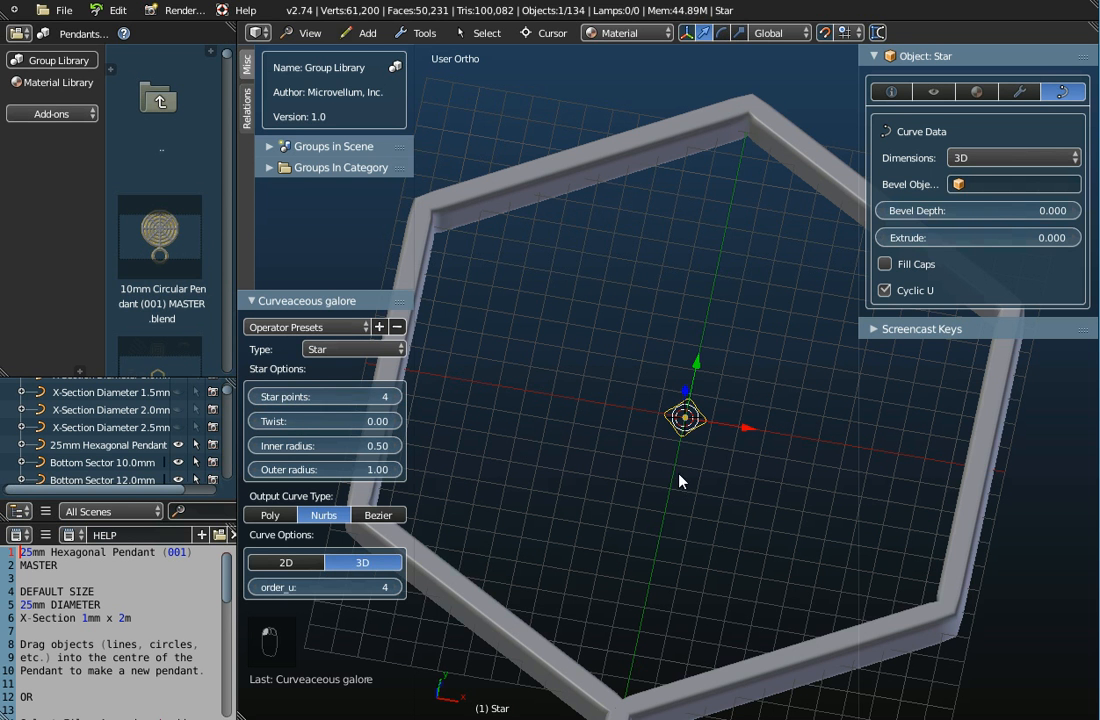
{"action": "scroll", "coordinate": [684, 460], "scroll_direction": "up", "scroll_amount": 4}
{"action": "scroll", "coordinate": [684, 460], "scroll_direction": "down", "scroll_amount": 4}
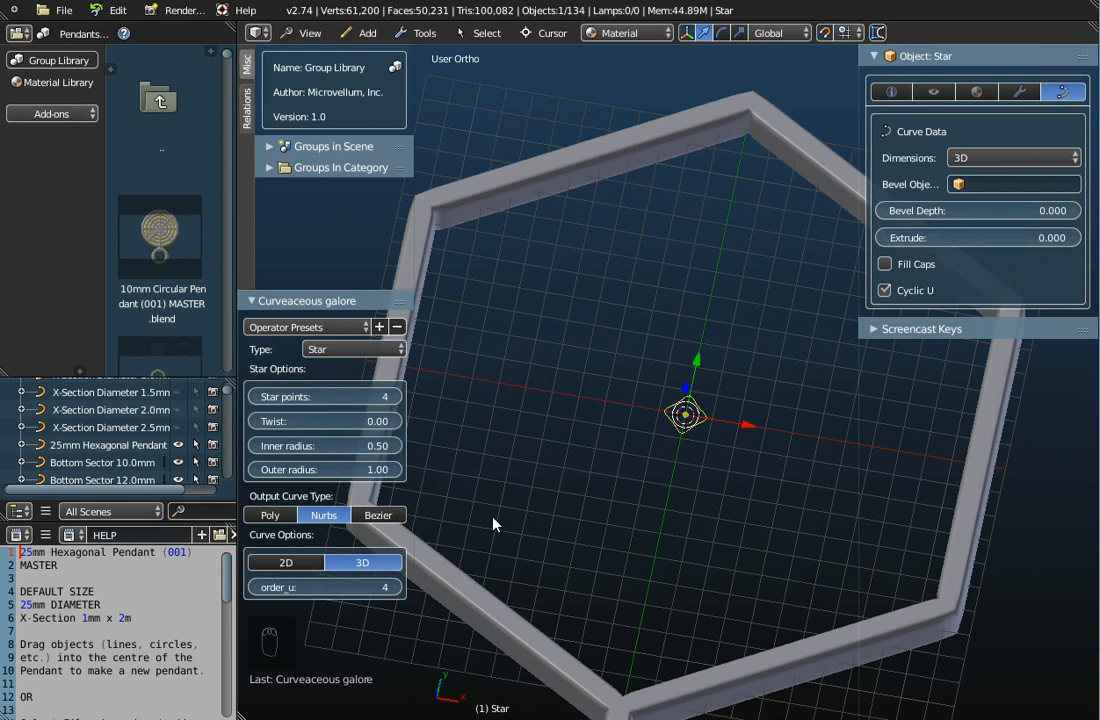
{"action": "scroll", "coordinate": [692, 415], "scroll_direction": "up", "scroll_amount": 6}
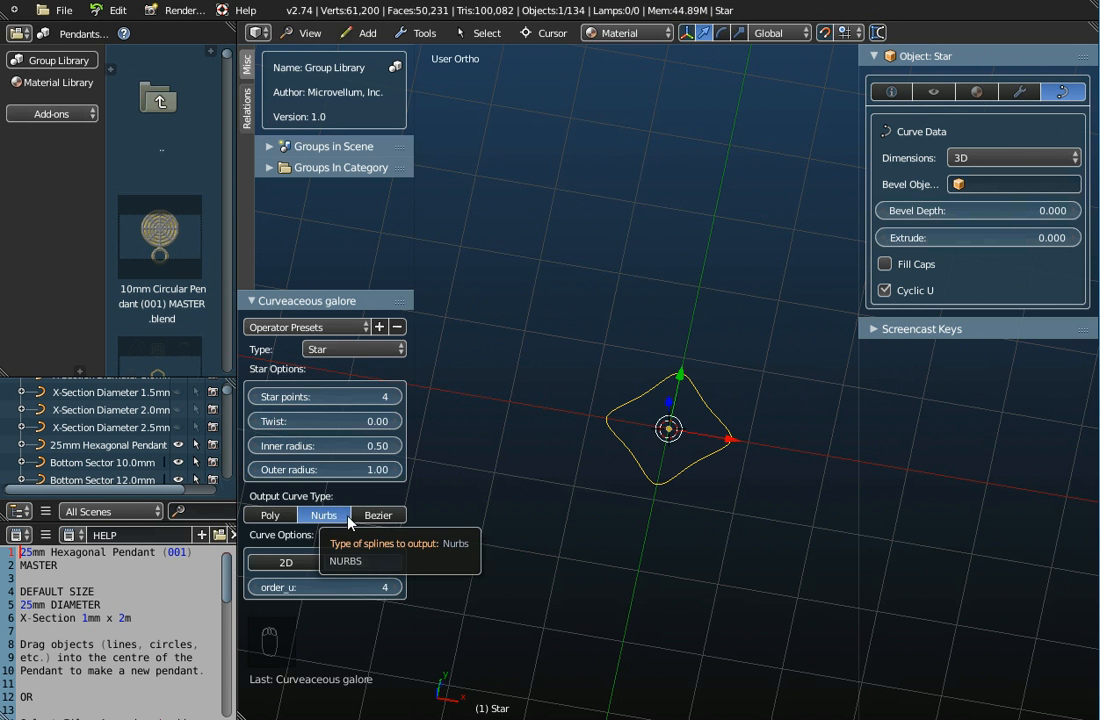
Preview the four-point star with Bezier output, then switch its output curve type back to Nurbs.
{"action": "left_click", "coordinate": [379, 517]}
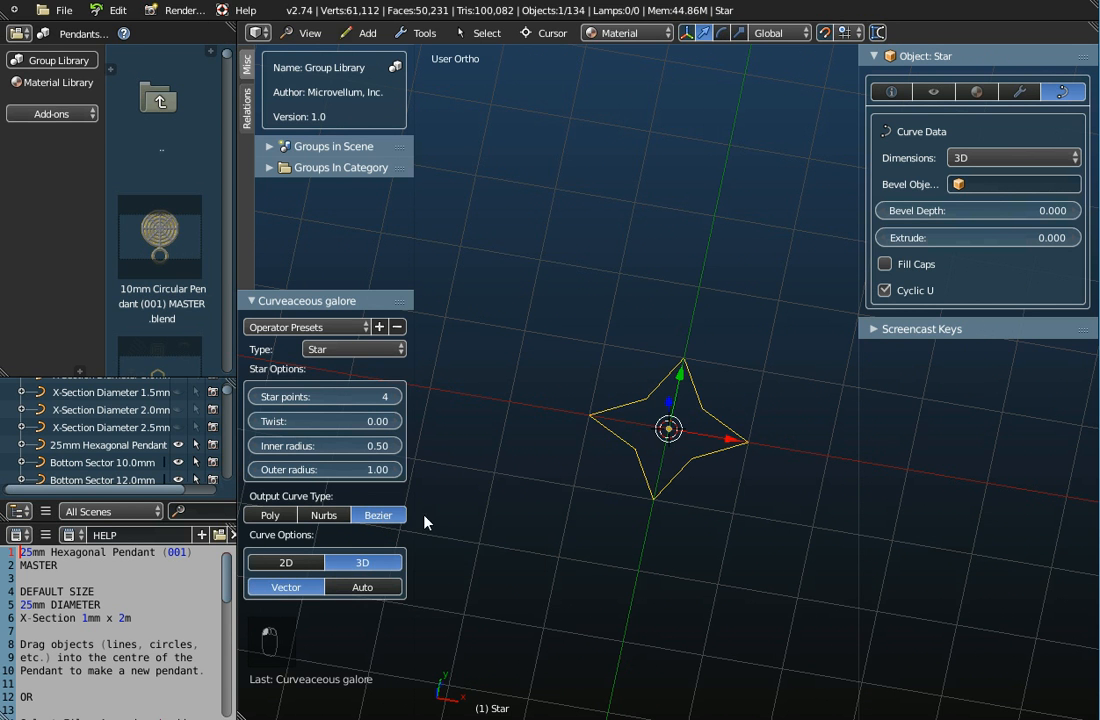
{"action": "scroll", "coordinate": [703, 437], "scroll_direction": "up", "scroll_amount": 3}
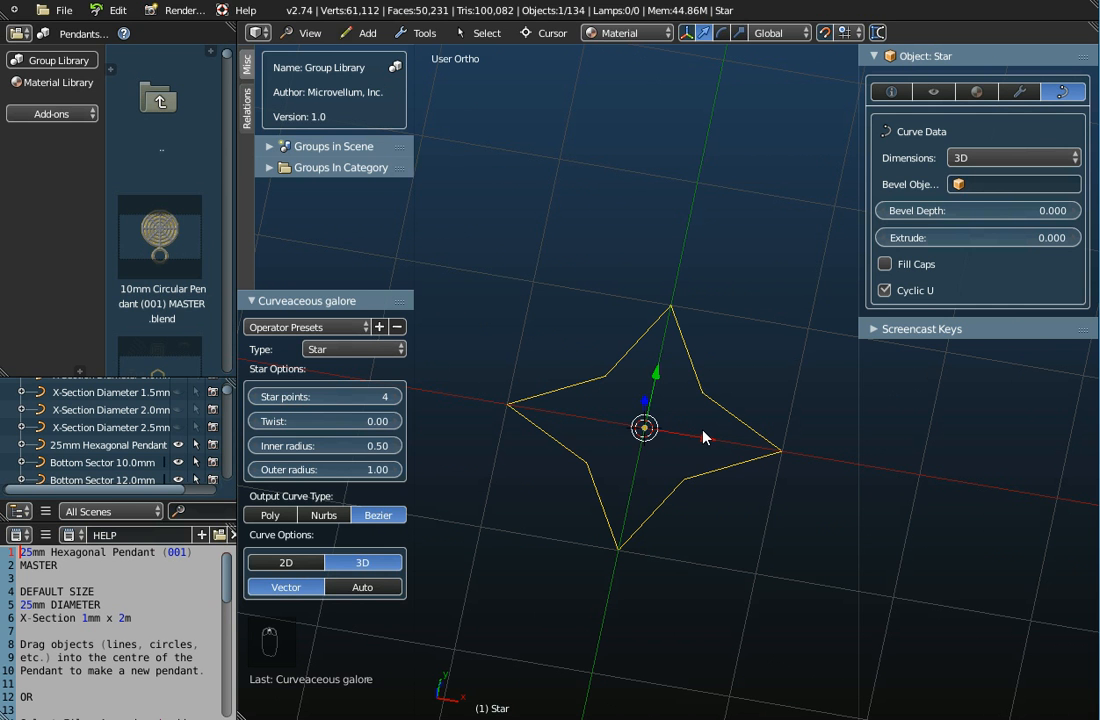
{"action": "scroll", "coordinate": [703, 437], "scroll_direction": "down", "scroll_amount": 3}
{"action": "scroll", "coordinate": [703, 437], "scroll_direction": "up", "scroll_amount": 3}
{"action": "middle_click_drag", "start_coordinate": [643, 430], "coordinate": [643, 457]}
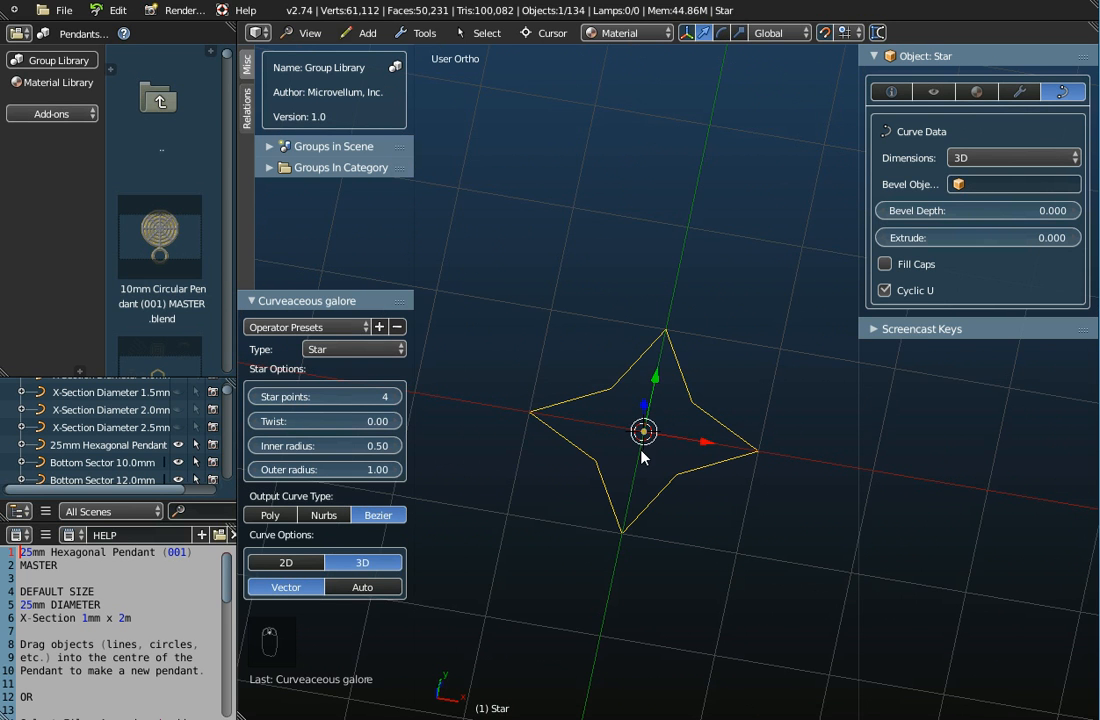
{"action": "left_click", "coordinate": [325, 515]}
{"action": "scroll", "coordinate": [672, 416], "scroll_direction": "down", "scroll_amount": 5}
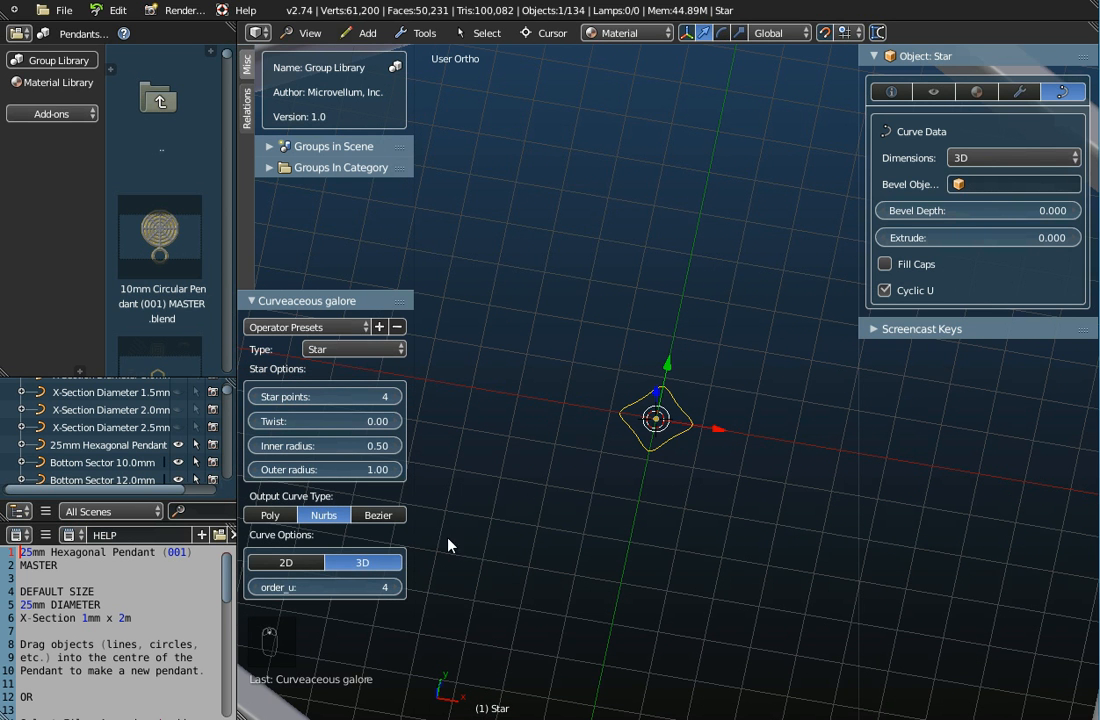
{"action": "scroll", "coordinate": [481, 537], "scroll_direction": "down", "scroll_amount": 4}
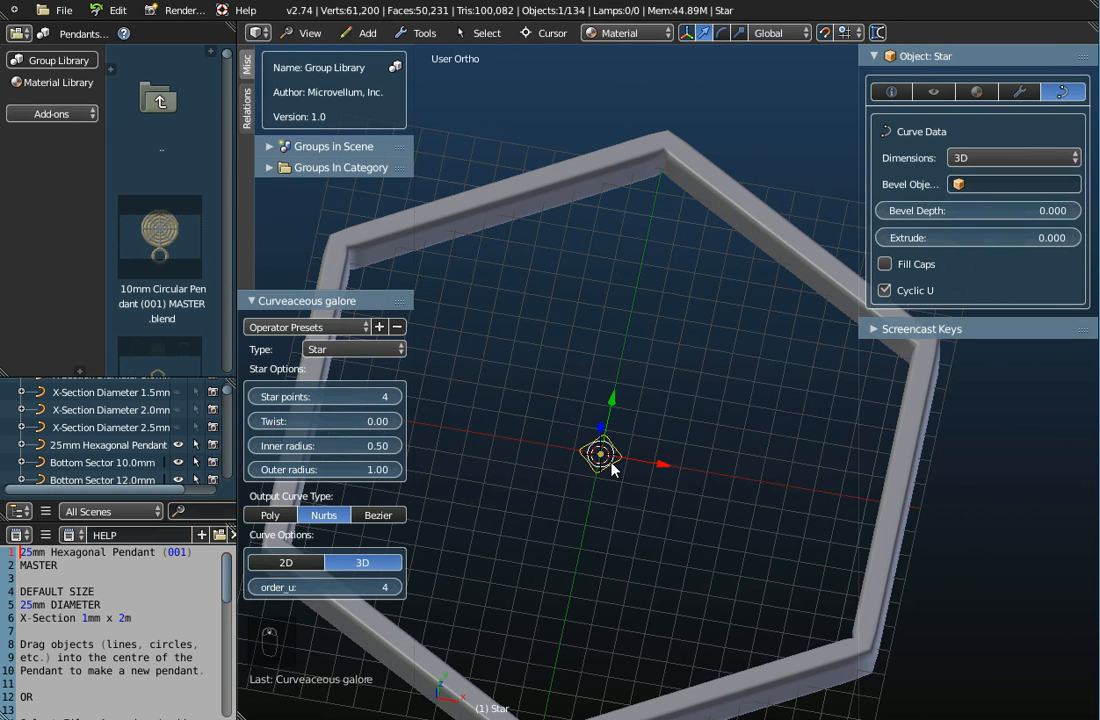
Enlarge the star within the pendant frame to an inner radius of 1.55 and an outer radius of 15.49.
{"action": "left_click", "coordinate": [285, 474]}
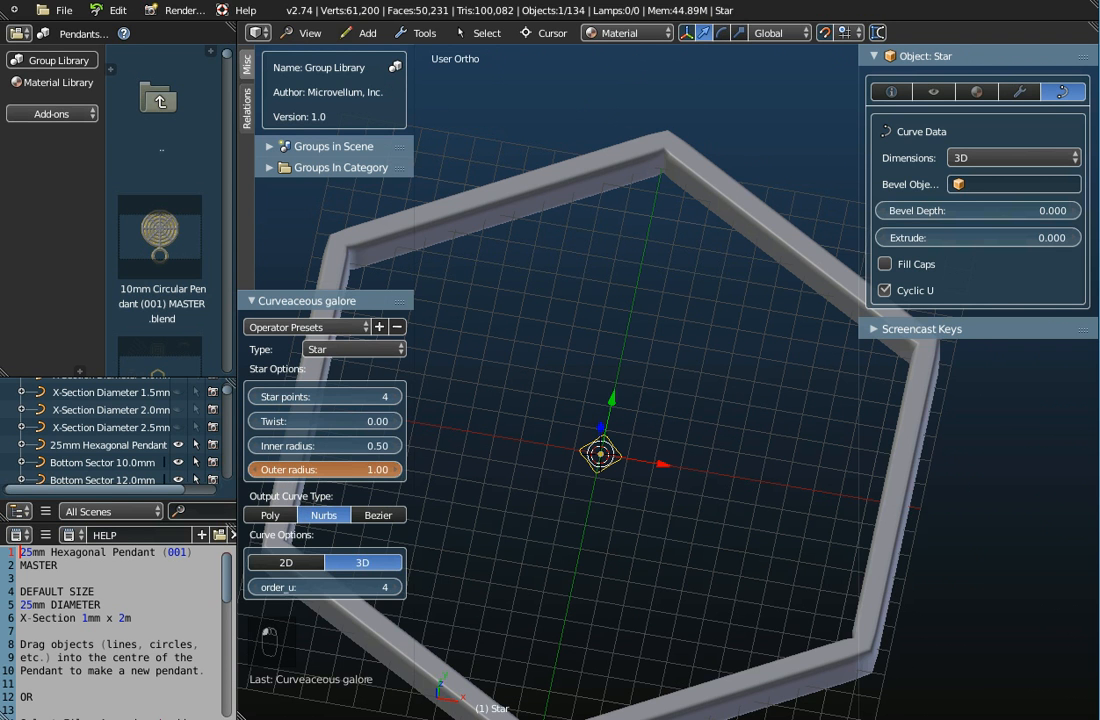
{"action": "left_click_drag", "start_coordinate": [285, 469], "coordinate": [492, 469]}
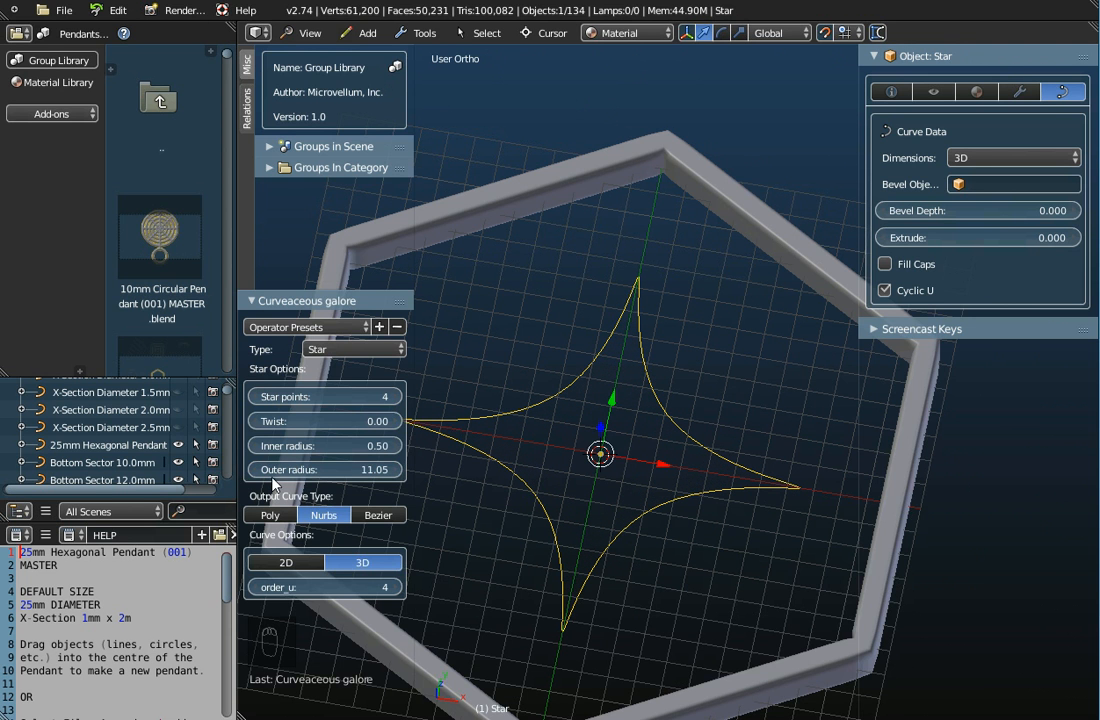
{"action": "left_click_drag", "start_coordinate": [310, 453], "coordinate": [394, 469]}
{"action": "middle_click_drag", "start_coordinate": [499, 396], "coordinate": [600, 451]}
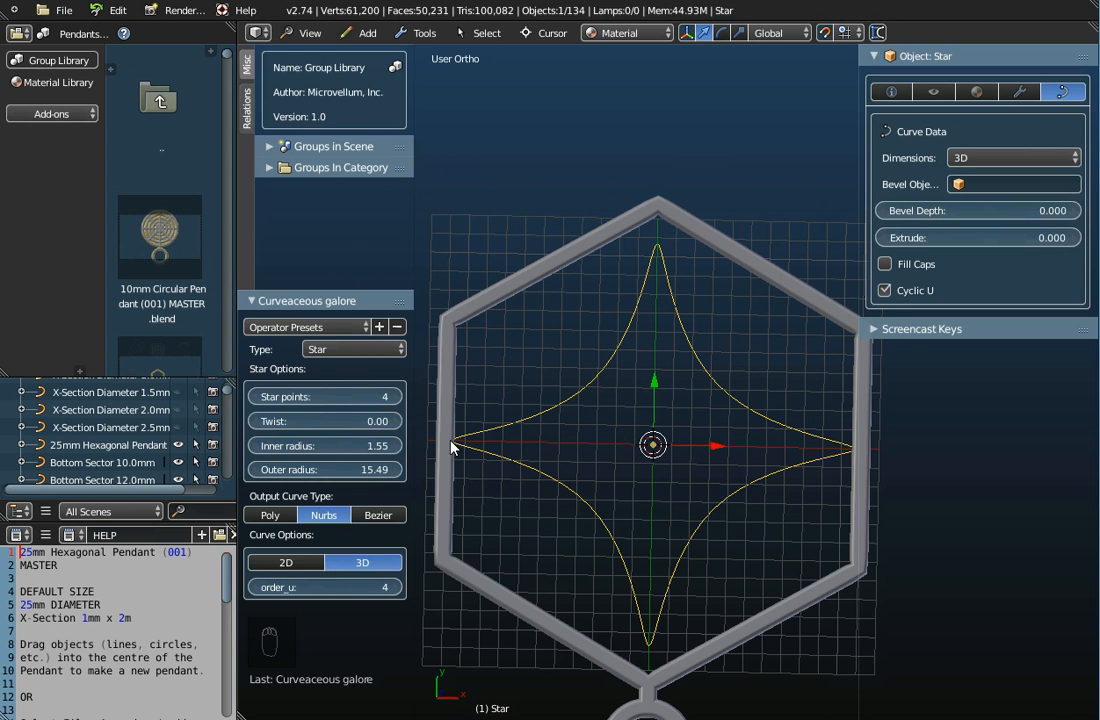
{"action": "middle_click_drag", "start_coordinate": [582, 578], "coordinate": [588, 514], "text": "shift"}
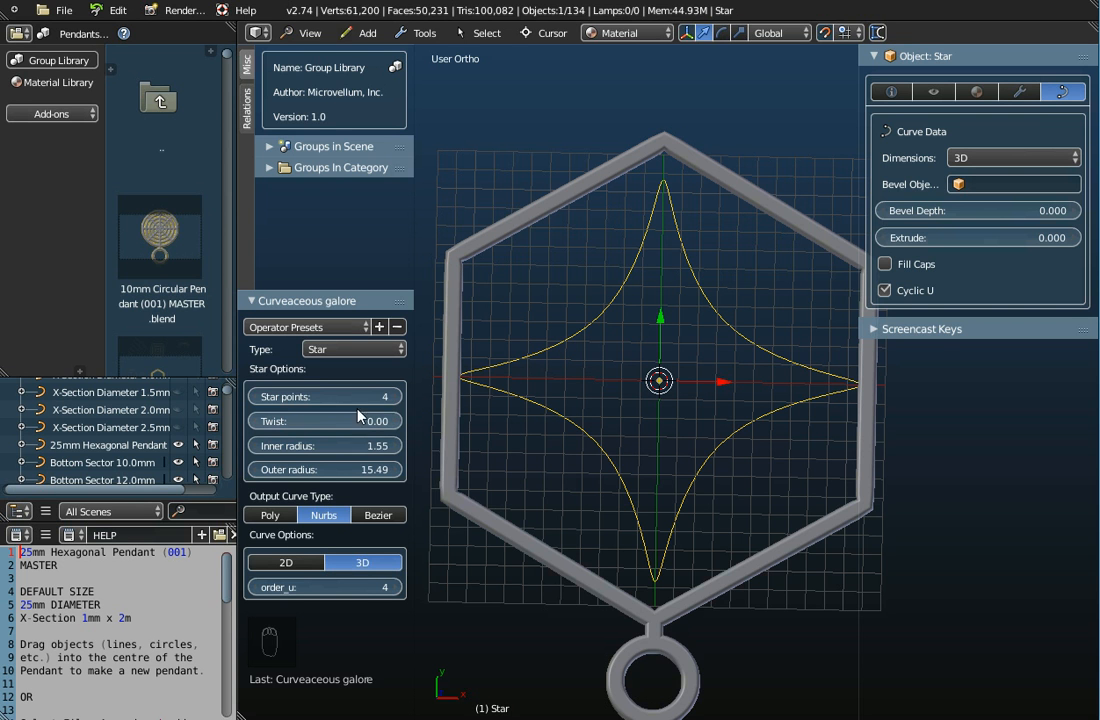
Set the star's points to 6, twist to 2.58 and outer radius to 16.69 so its tips meet the frame.
{"action": "left_click", "coordinate": [396, 399]}
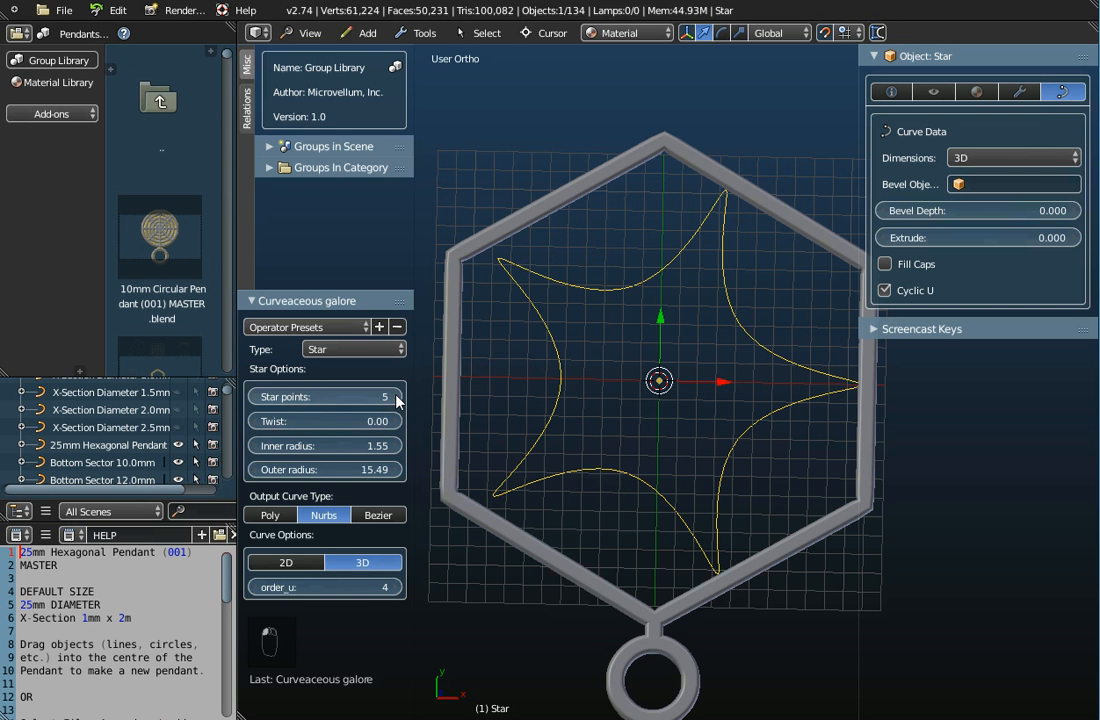
{"action": "left_click", "coordinate": [396, 398]}
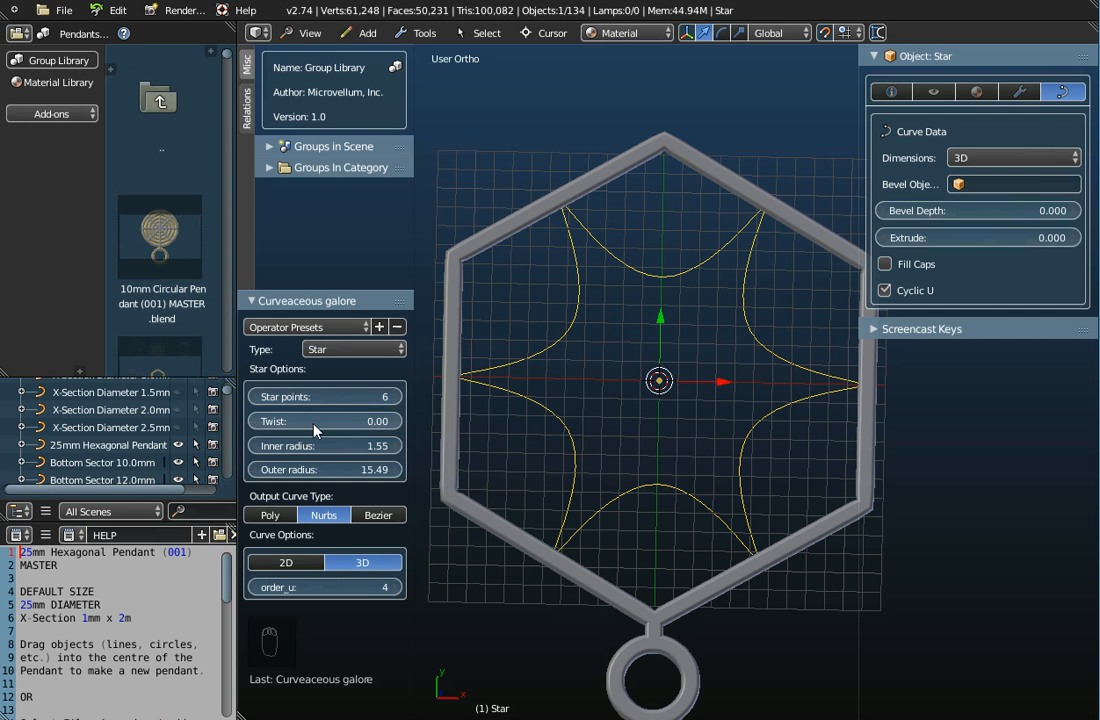
{"action": "left_click_drag", "start_coordinate": [287, 427], "coordinate": [376, 427]}
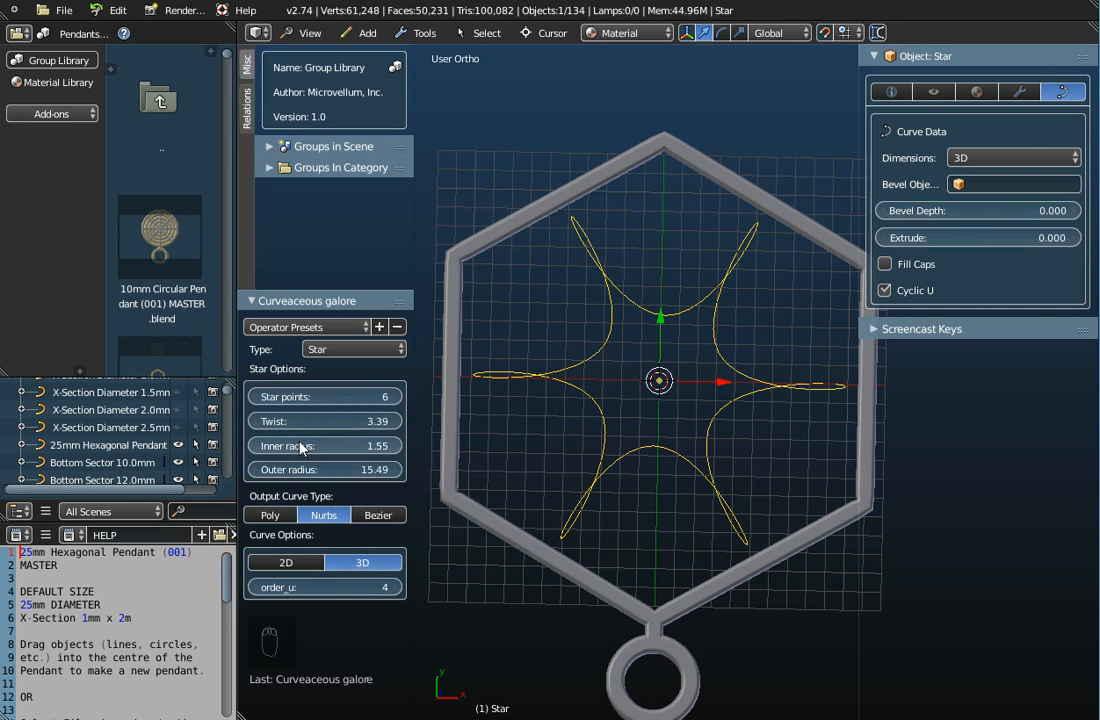
{"action": "left_click_drag", "start_coordinate": [319, 469], "coordinate": [332, 469]}
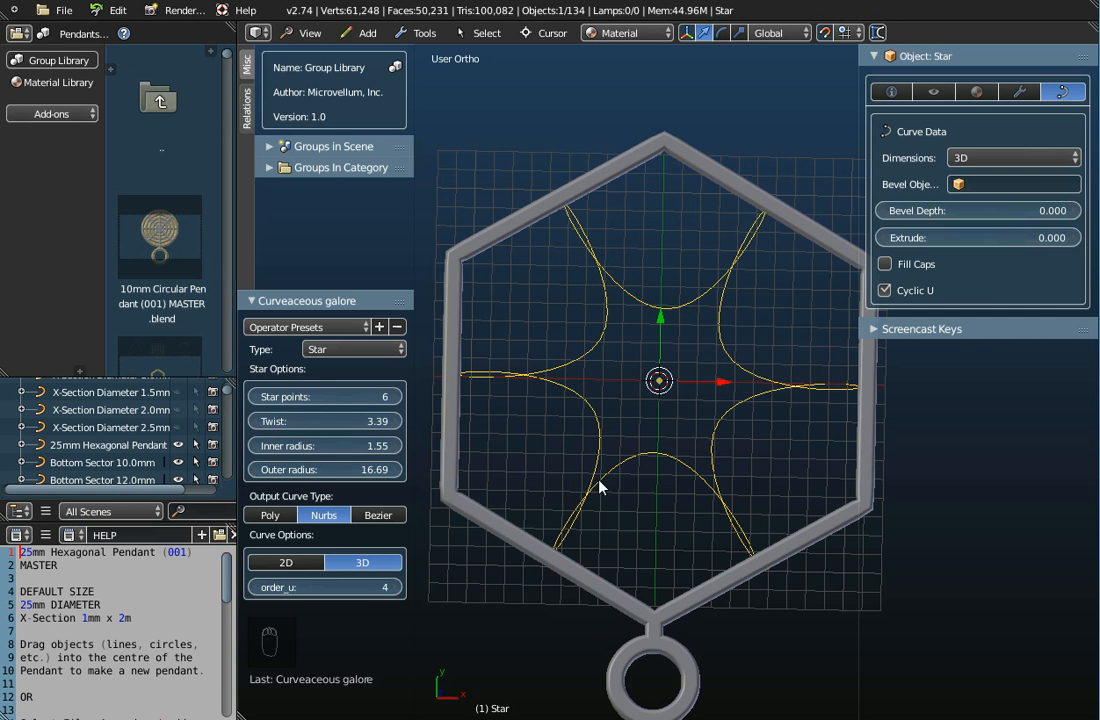
{"action": "left_click_drag", "start_coordinate": [330, 421], "coordinate": [306, 421]}
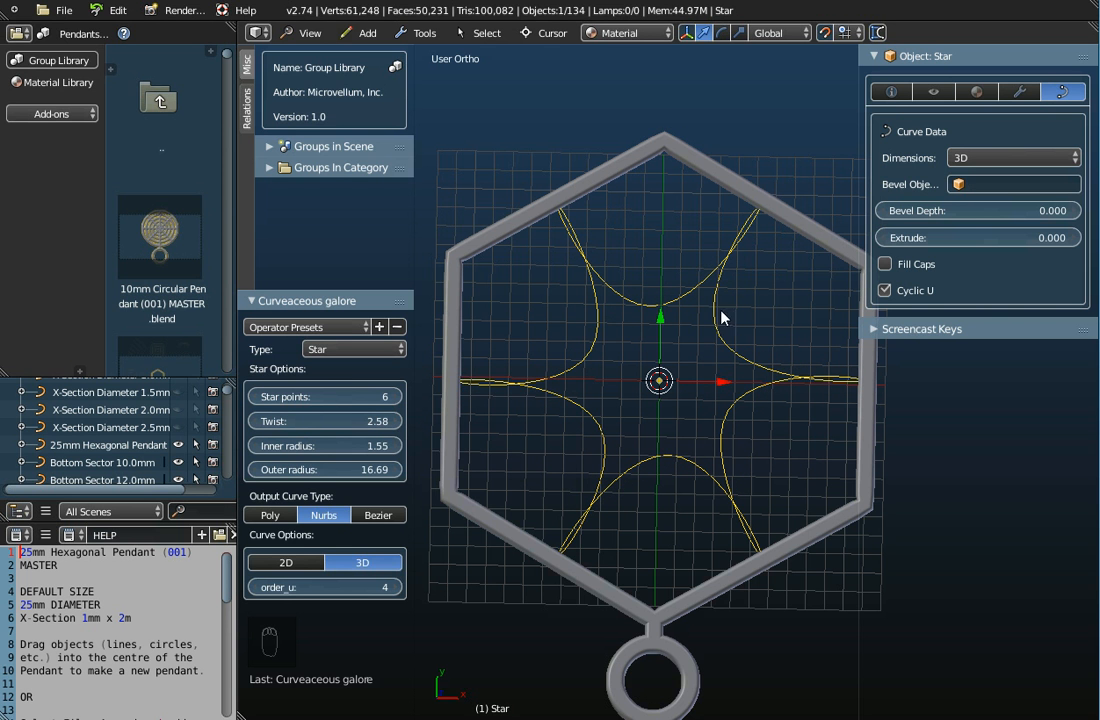
Measure the gap between the two crossing strands near the star's upper-right tip with the ruler.
{"action": "scroll", "coordinate": [755, 243], "scroll_direction": "up", "scroll_amount": 8}
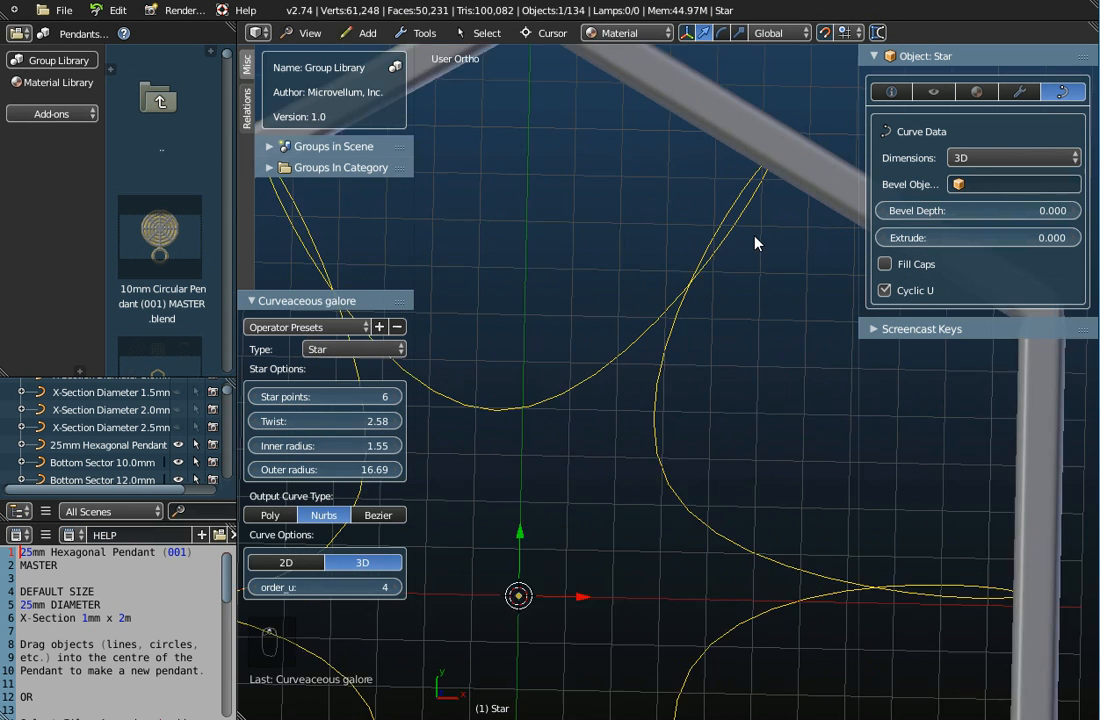
{"action": "scroll", "coordinate": [738, 210], "scroll_direction": "up", "scroll_amount": 3}
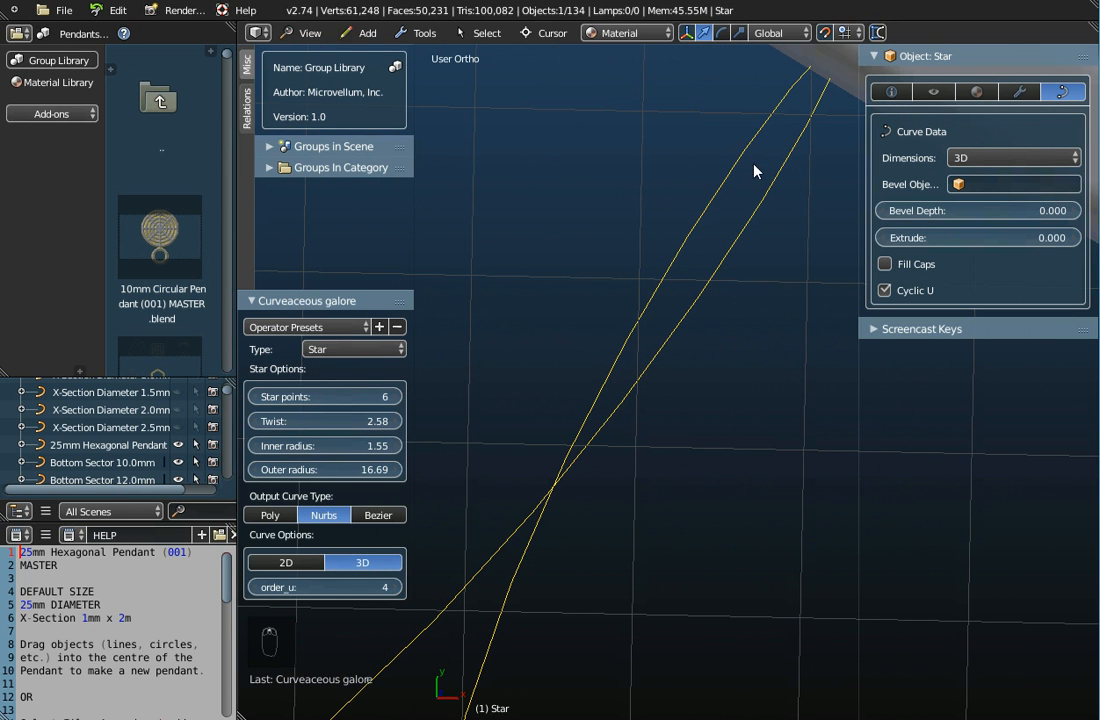
{"action": "left_click", "coordinate": [878, 33]}
{"action": "left_click_drag", "start_coordinate": [685, 233], "coordinate": [724, 265]}
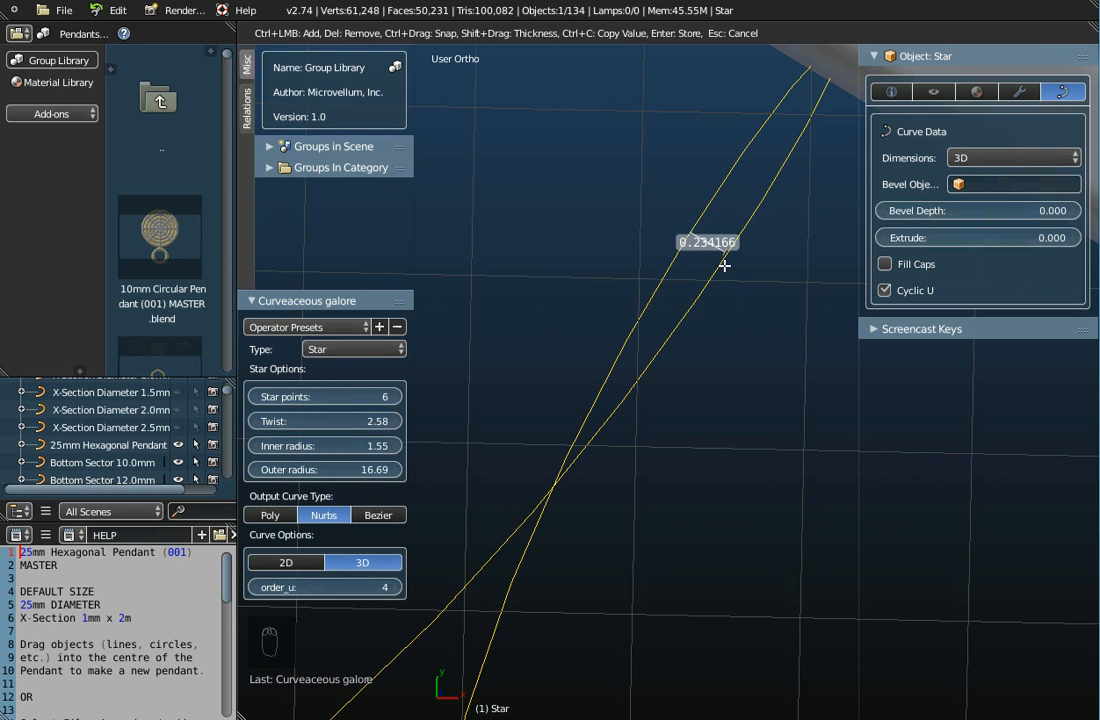
{"action": "scroll", "coordinate": [726, 262], "scroll_direction": "down", "scroll_amount": 5}
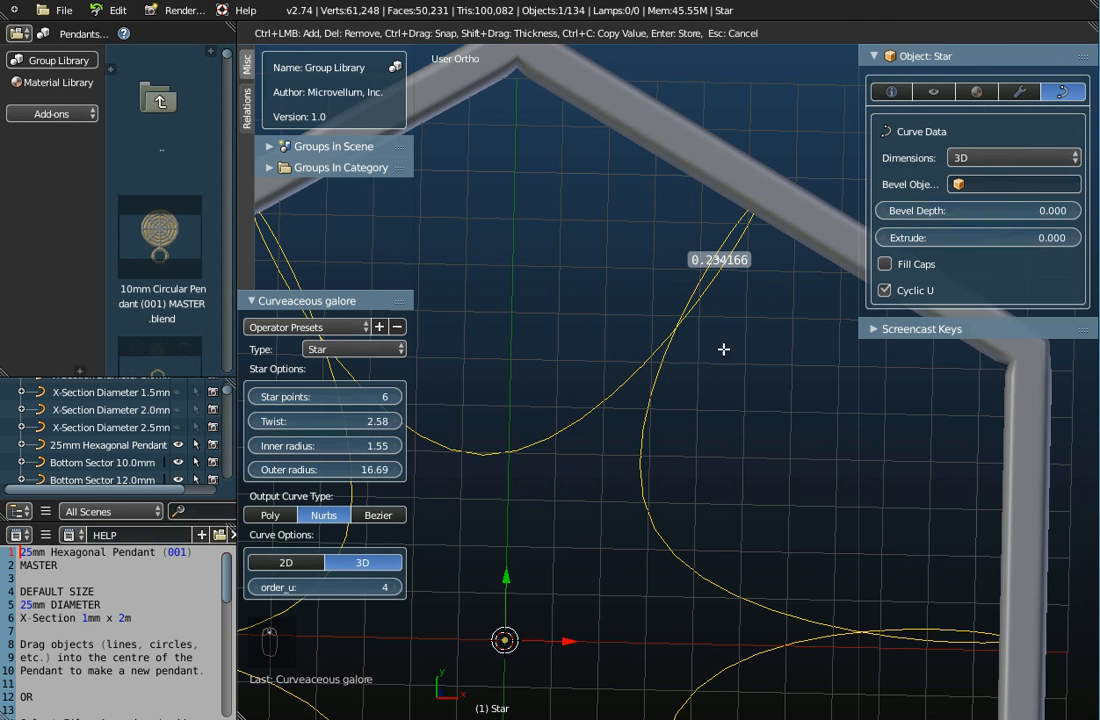
{"action": "key", "text": "Escape"}
Join the star curve to the 25mm hexagonal pendant so that it takes on the pendant's bevel cross-section.
{"action": "scroll", "coordinate": [718, 357], "scroll_direction": "down", "scroll_amount": 5}
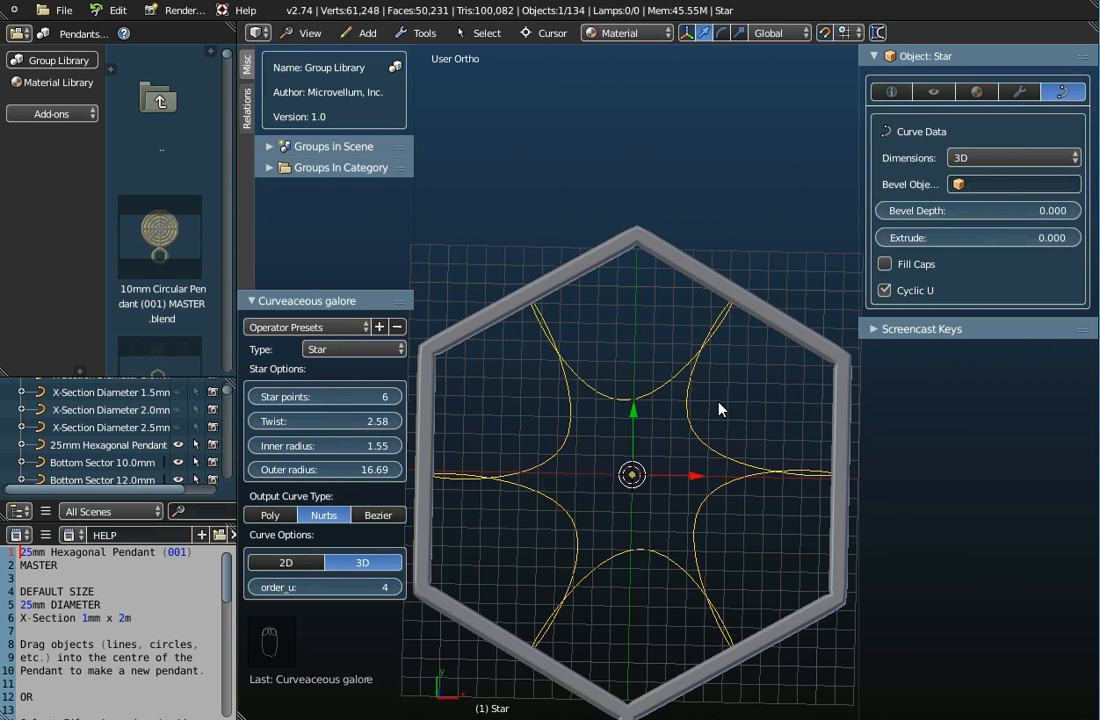
{"action": "right_click", "coordinate": [697, 270], "text": "shift"}
{"action": "left_click", "coordinate": [421, 33]}
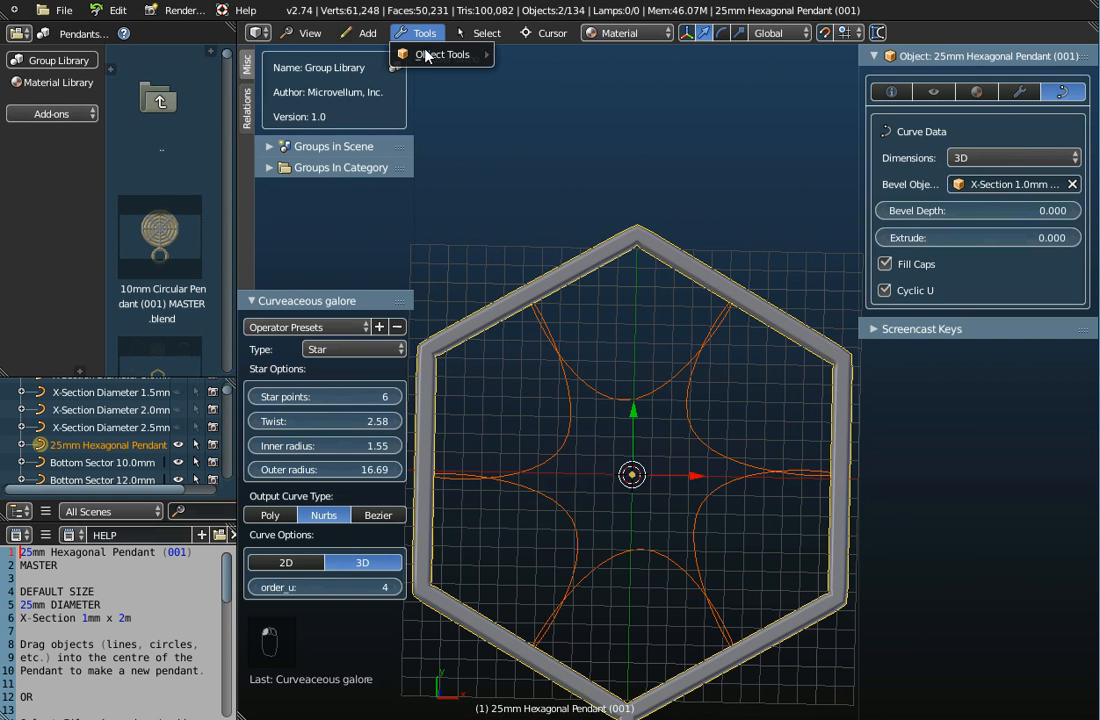
{"action": "mouse_move", "coordinate": [443, 54]}
{"action": "left_click", "coordinate": [556, 113]}
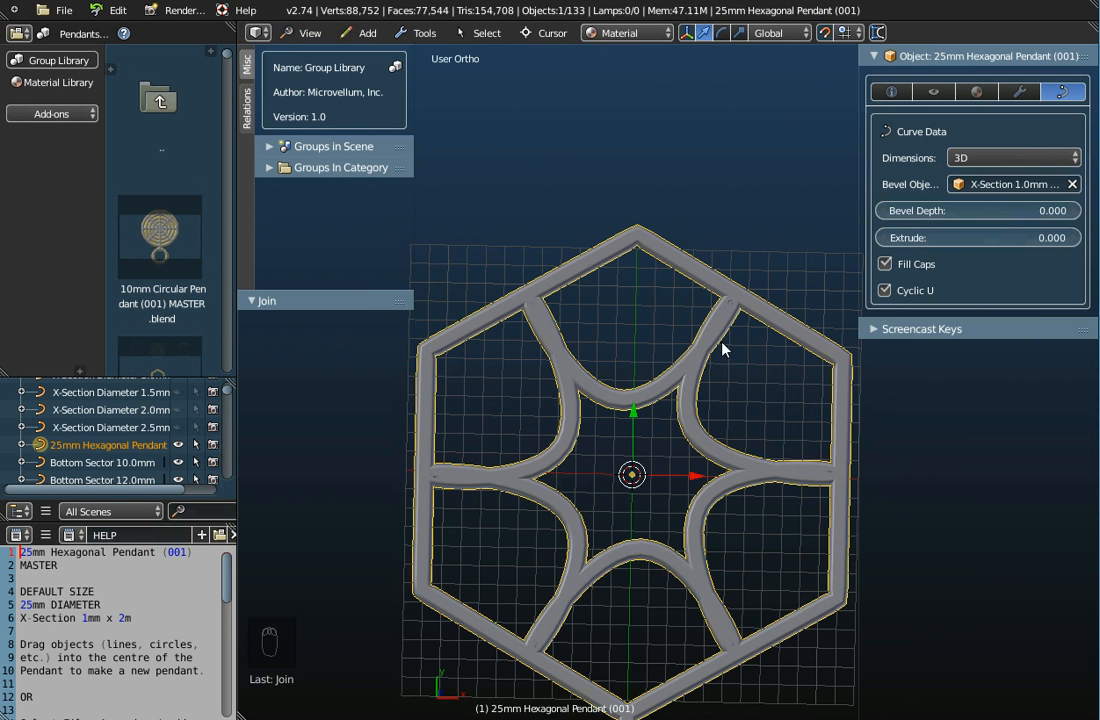
{"action": "scroll", "coordinate": [717, 344], "scroll_direction": "up", "scroll_amount": 5}
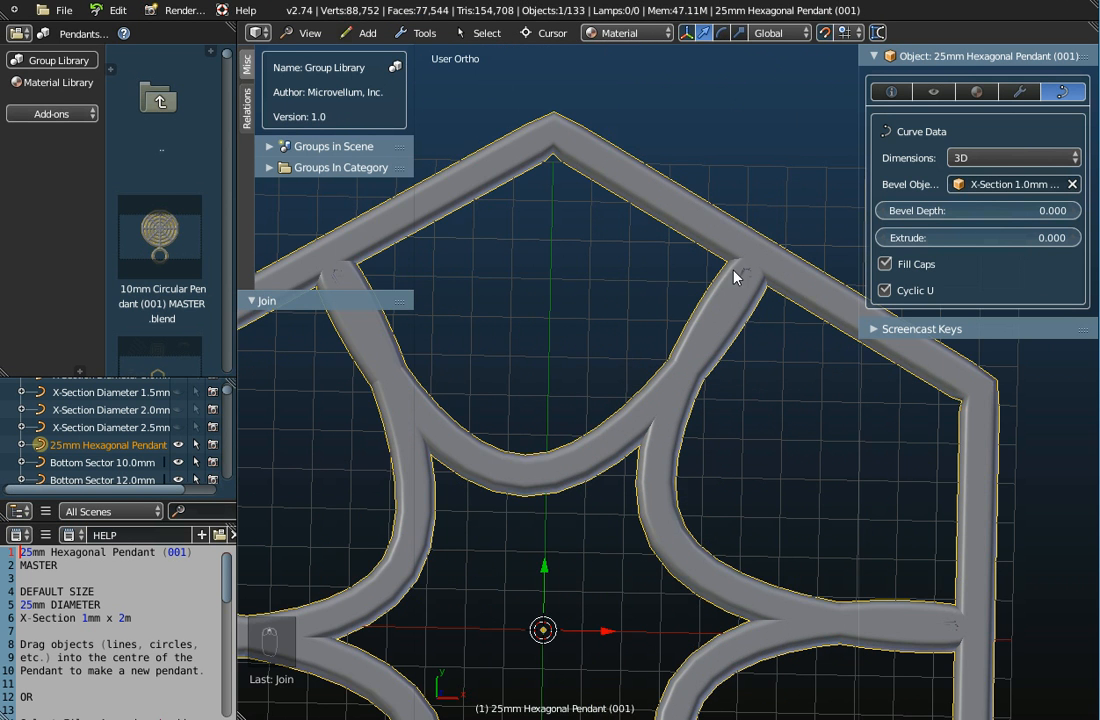
{"action": "scroll", "coordinate": [735, 305], "scroll_direction": "down", "scroll_amount": 3}
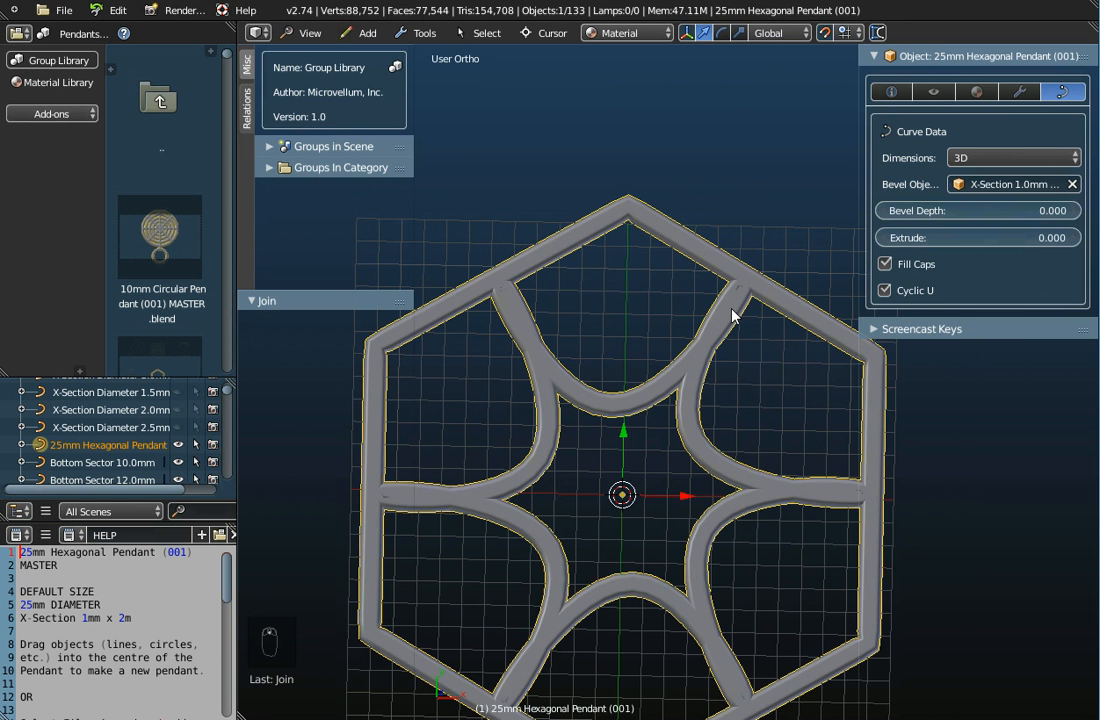
Undo joining the star to the pendant, and delete the star curve from inside the frame.
{"action": "scroll", "coordinate": [684, 471], "scroll_direction": "down", "scroll_amount": 2}
{"action": "middle_click_drag", "start_coordinate": [684, 471], "coordinate": [687, 387], "text": "shift"}
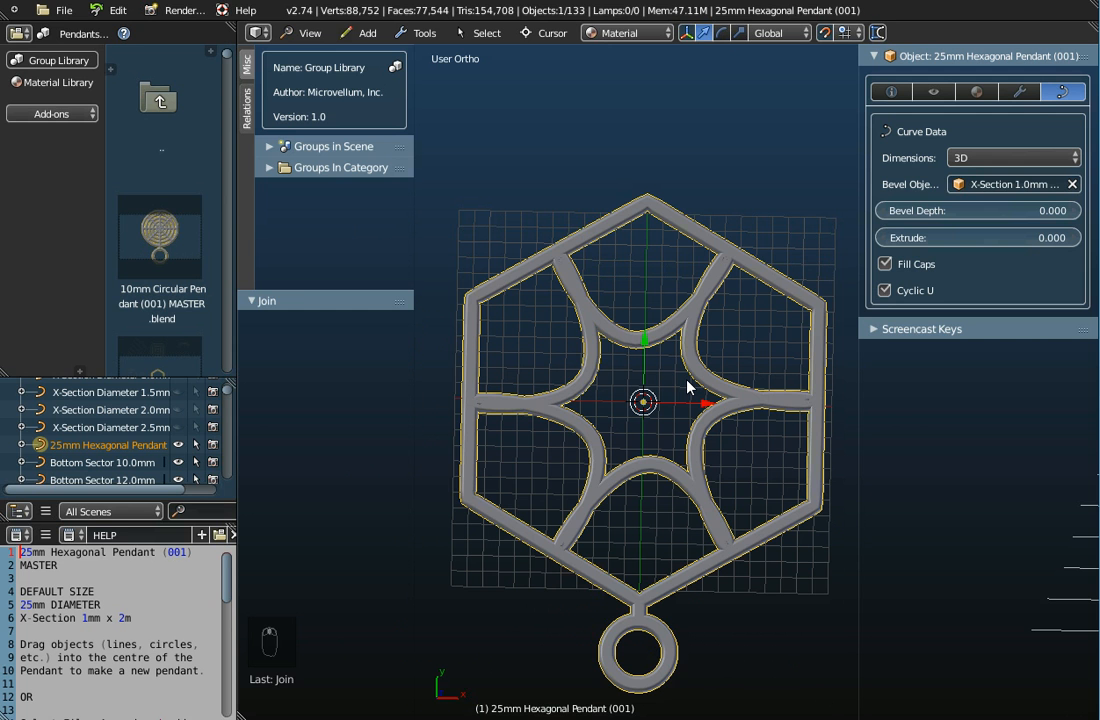
{"action": "key", "text": "ctrl+z"}
{"action": "key", "text": "ctrl+z"}
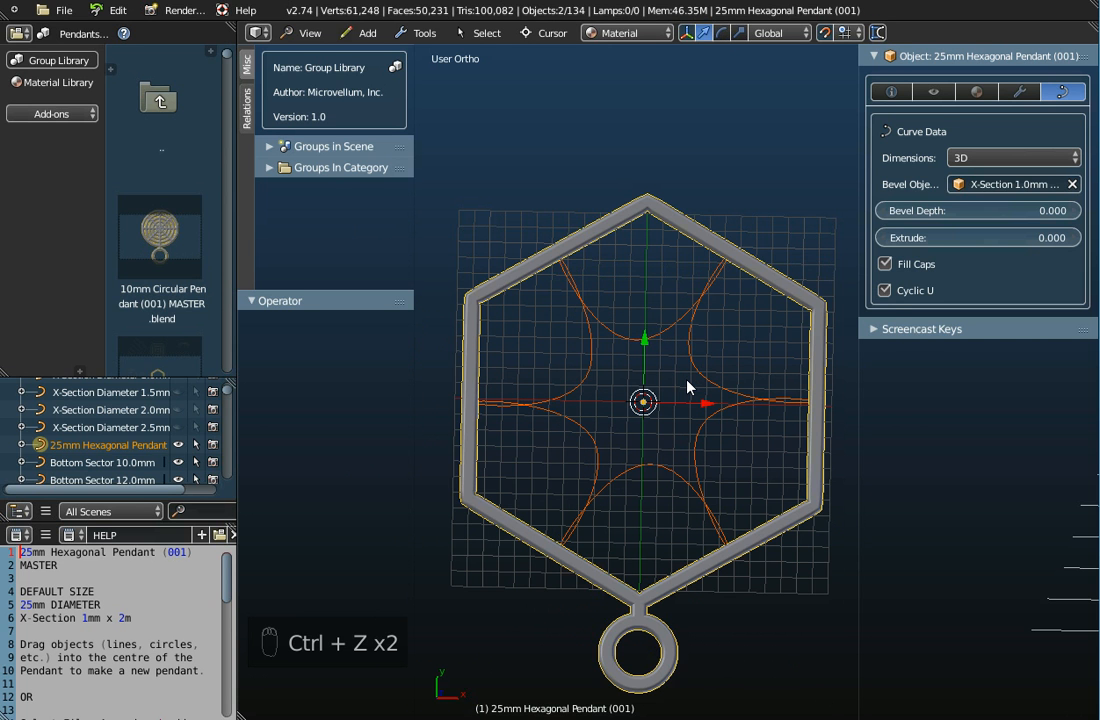
{"action": "key", "text": "ctrl+z"}
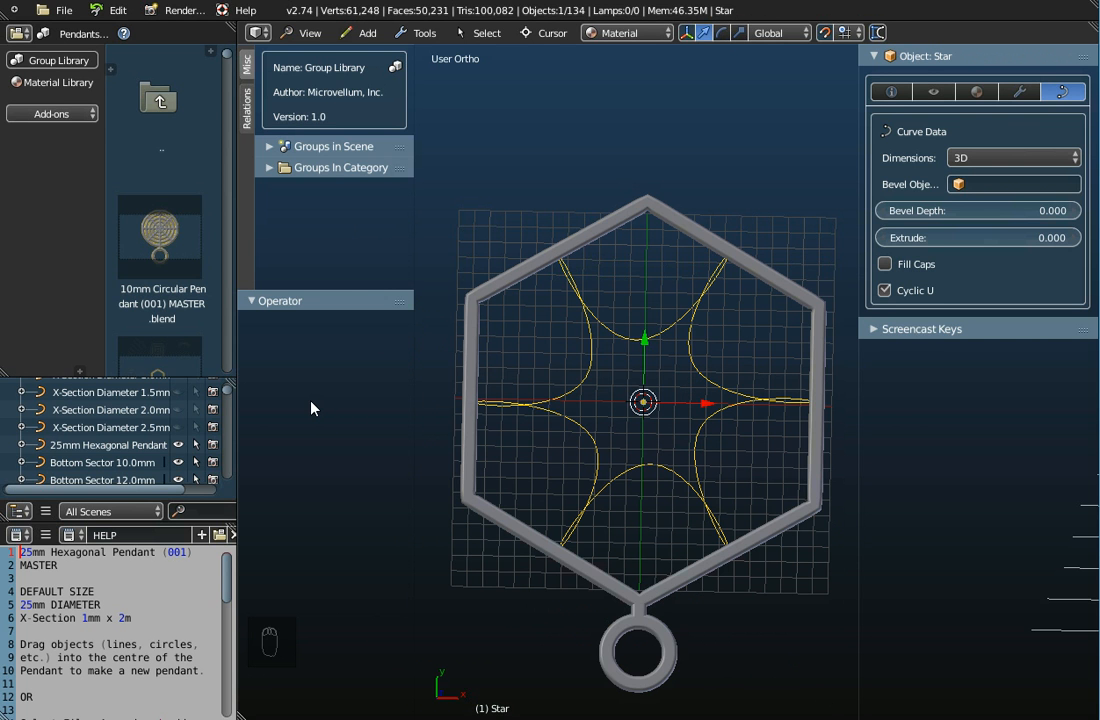
{"action": "key", "text": "x"}
{"action": "left_click", "coordinate": [608, 330]}
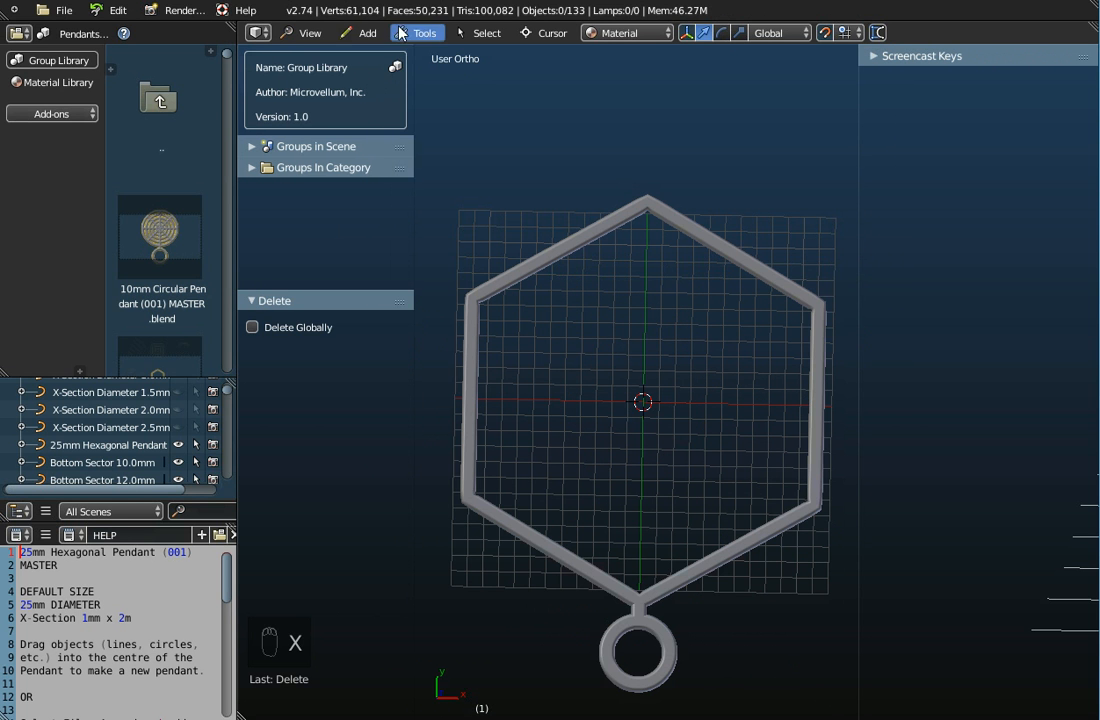
Add a new Curves Galore star inside the pendant with an inner radius of 6.32 and an outer radius of 18.25.
{"action": "left_click", "coordinate": [362, 33]}
{"action": "mouse_move", "coordinate": [375, 72]}
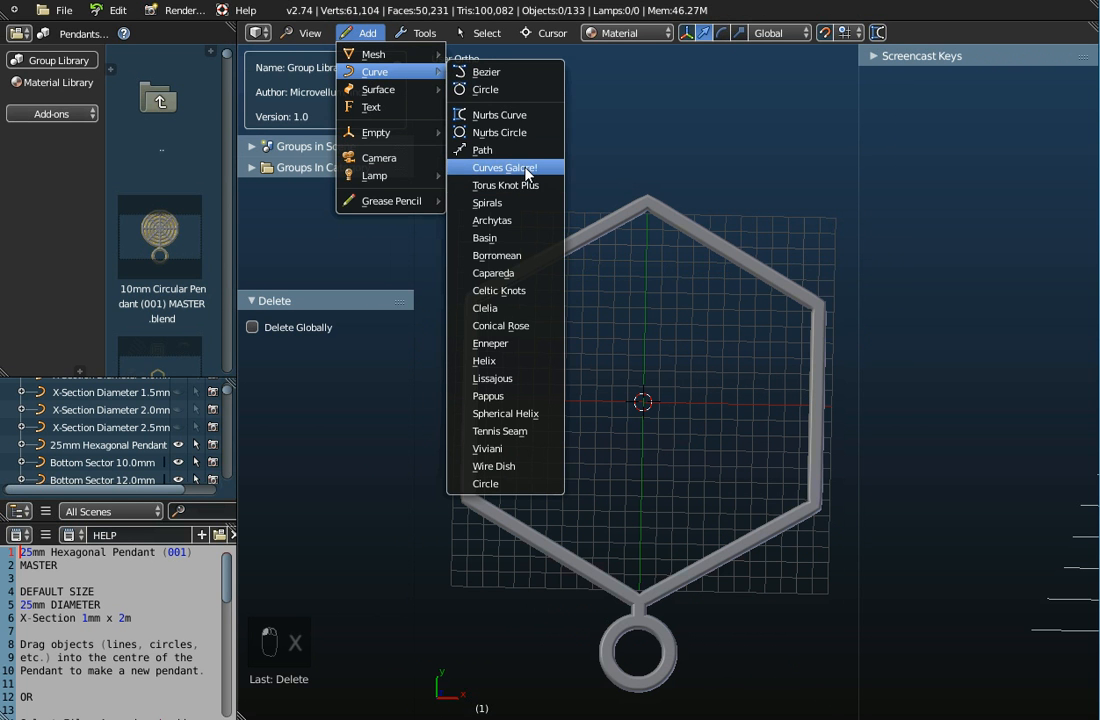
{"action": "left_click", "coordinate": [525, 168]}
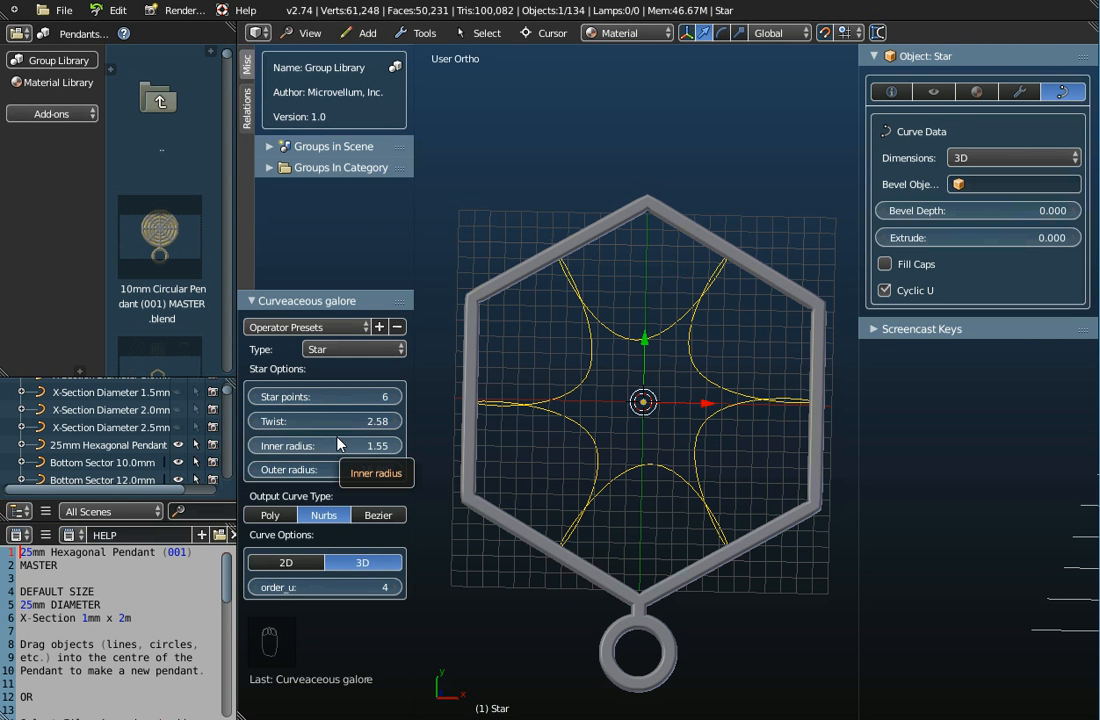
{"action": "left_click_drag", "start_coordinate": [312, 458], "coordinate": [398, 453]}
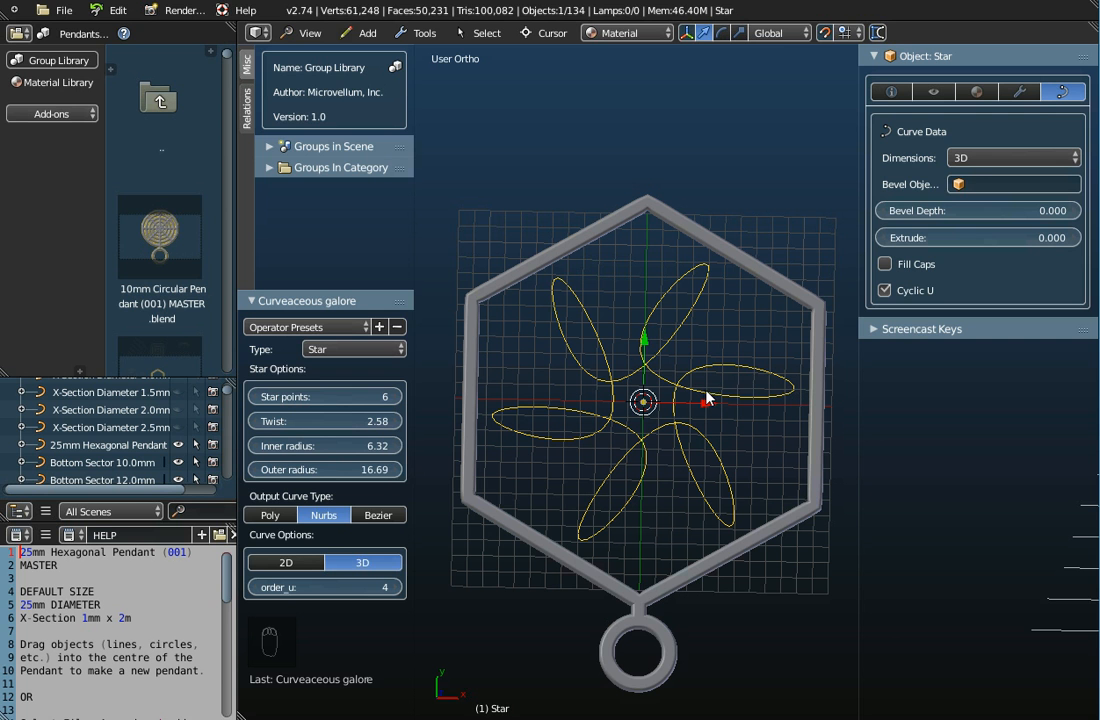
{"action": "left_click_drag", "start_coordinate": [327, 469], "coordinate": [366, 469]}
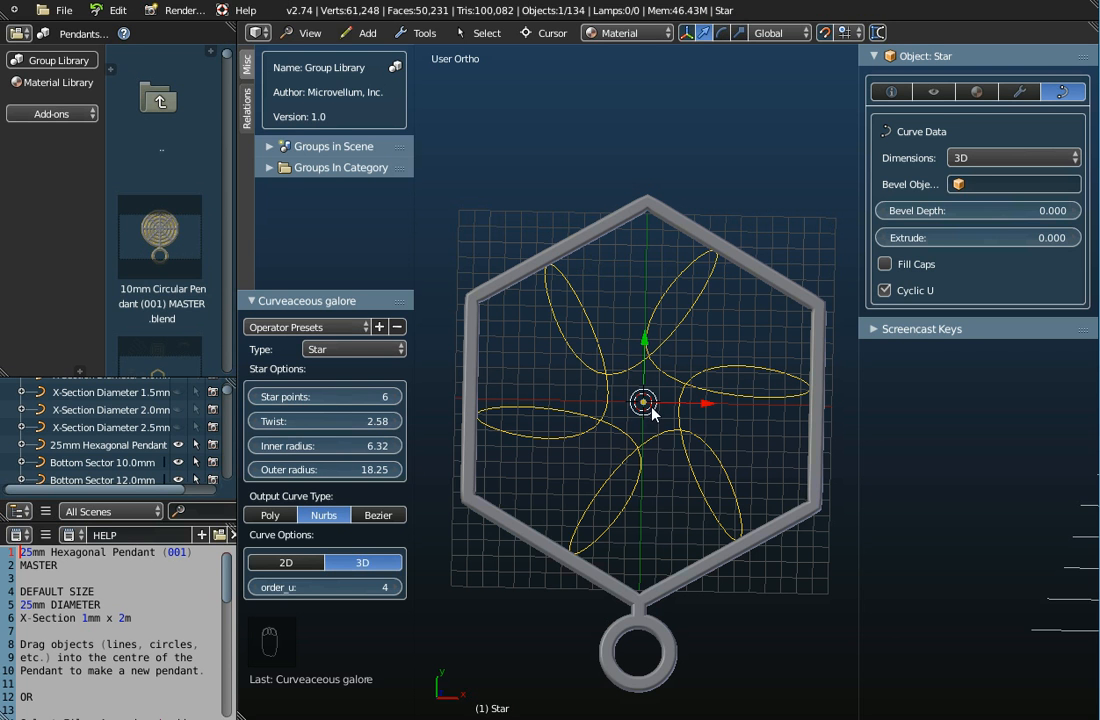
Join the looped star curve to the 25mm hexagonal pendant.
{"action": "right_click", "coordinate": [763, 279], "text": "shift"}
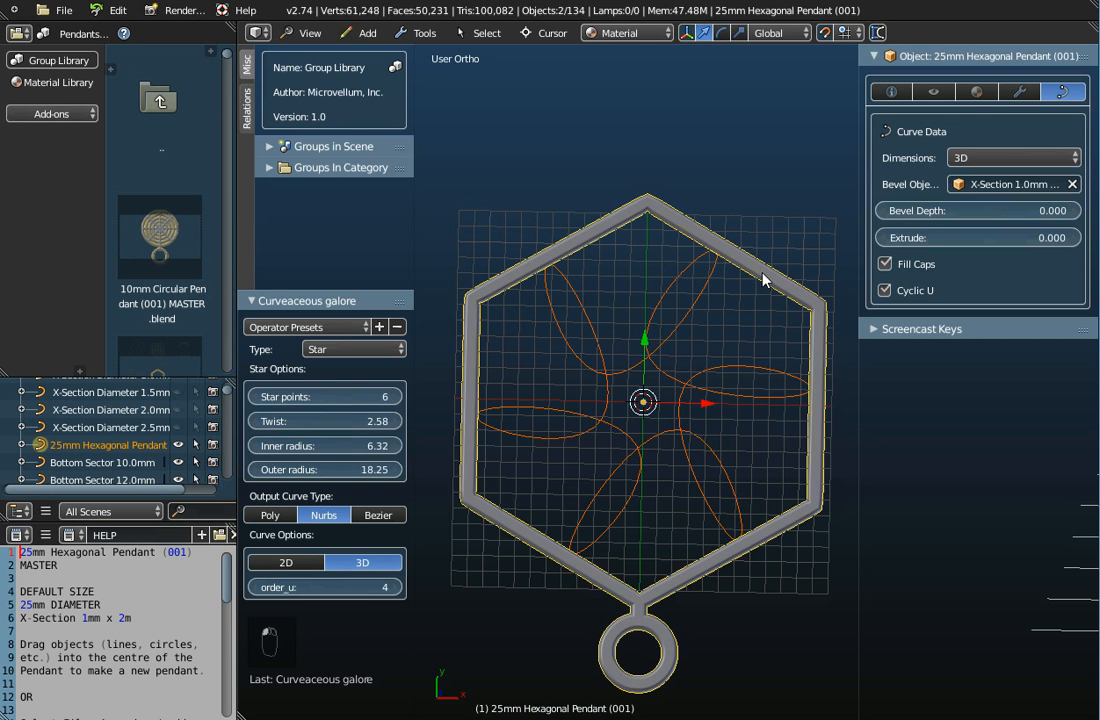
{"action": "left_click", "coordinate": [418, 32]}
{"action": "mouse_move", "coordinate": [450, 54]}
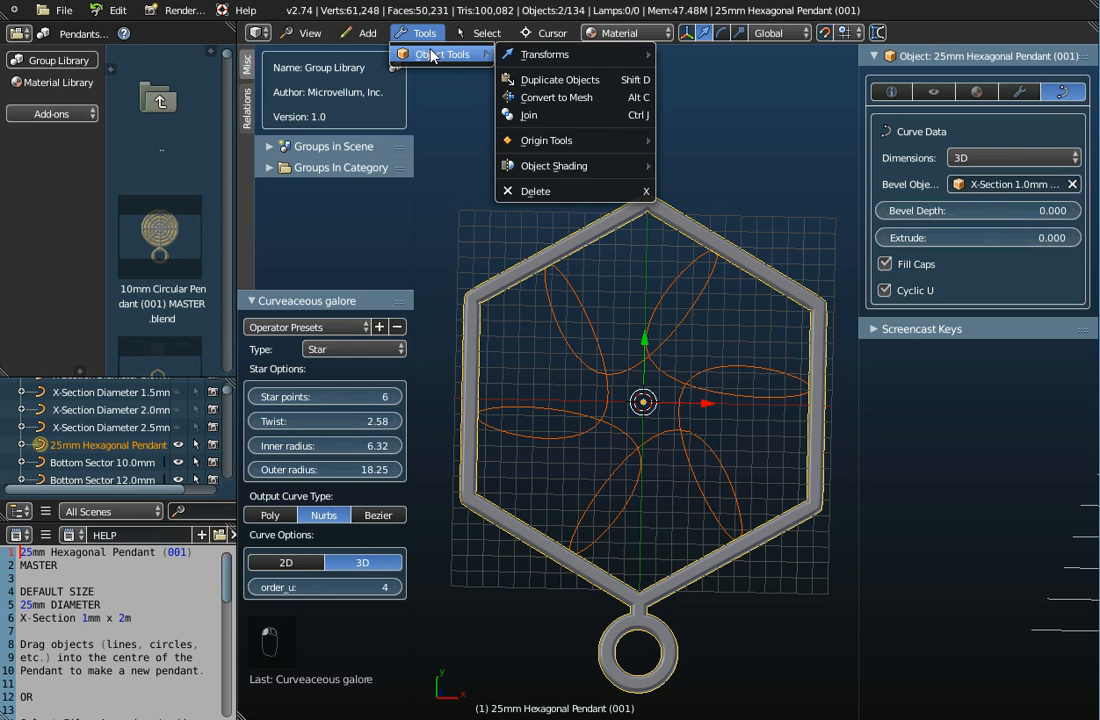
{"action": "left_click", "coordinate": [538, 117]}
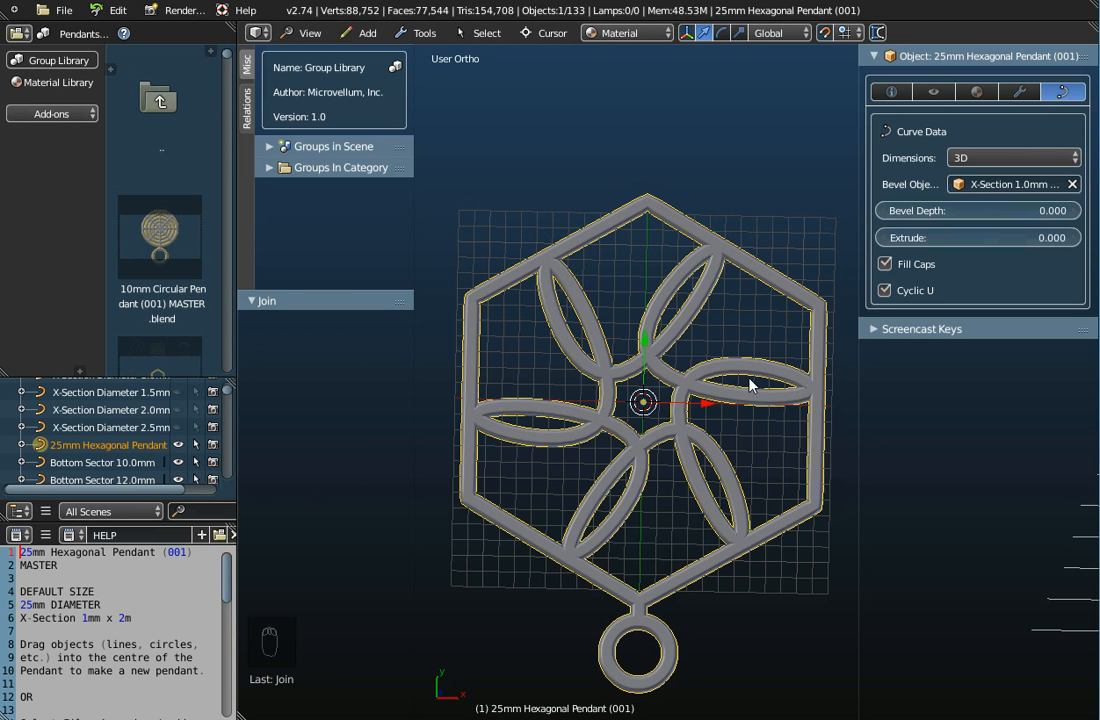
Measure the opening across the petal nearest the pendant's right side with the ruler.
{"action": "scroll", "coordinate": [750, 385], "scroll_direction": "up", "scroll_amount": 4}
{"action": "scroll", "coordinate": [742, 376], "scroll_direction": "up", "scroll_amount": 2}
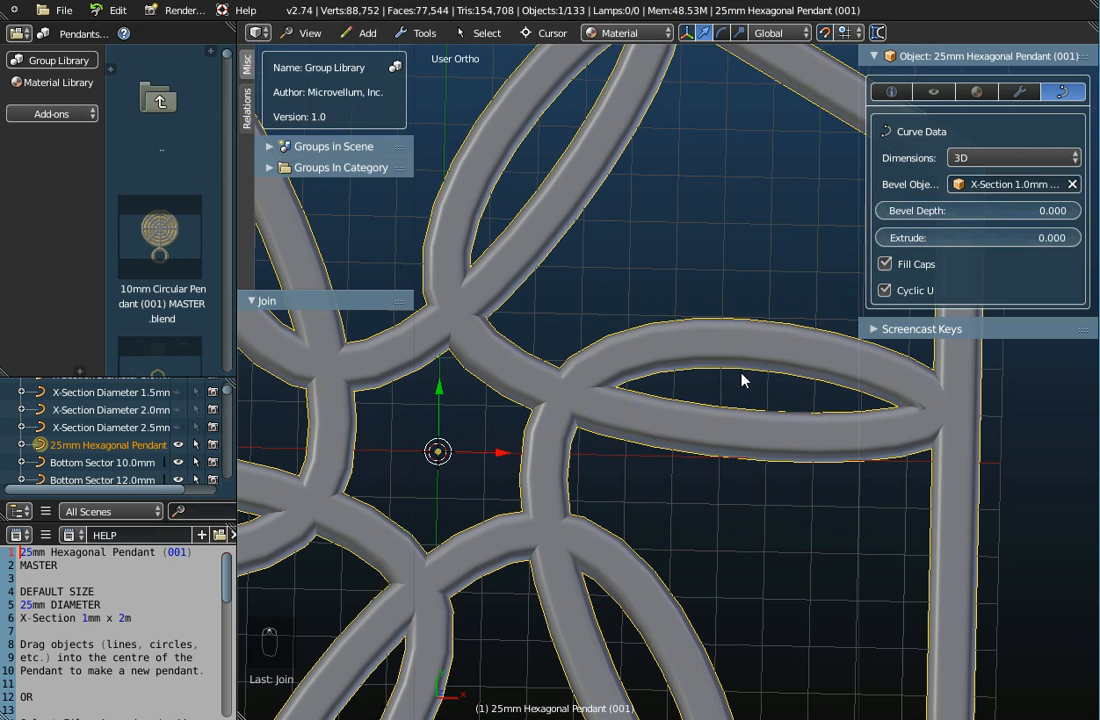
{"action": "left_click", "coordinate": [878, 32]}
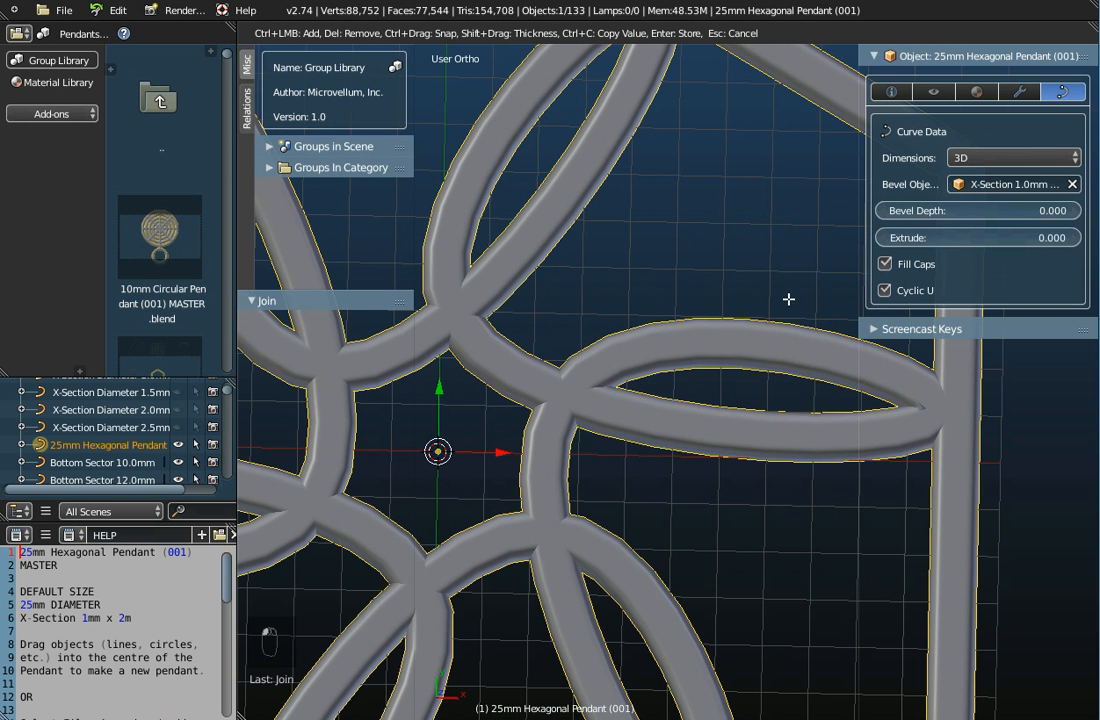
{"action": "mouse_move", "coordinate": [742, 408]}
{"action": "left_mouse_down", "text": "ctrl"}
{"action": "mouse_move", "coordinate": [745, 380]}
{"action": "mouse_move", "coordinate": [740, 403]}
{"action": "left_mouse_up", "text": "ctrl"}
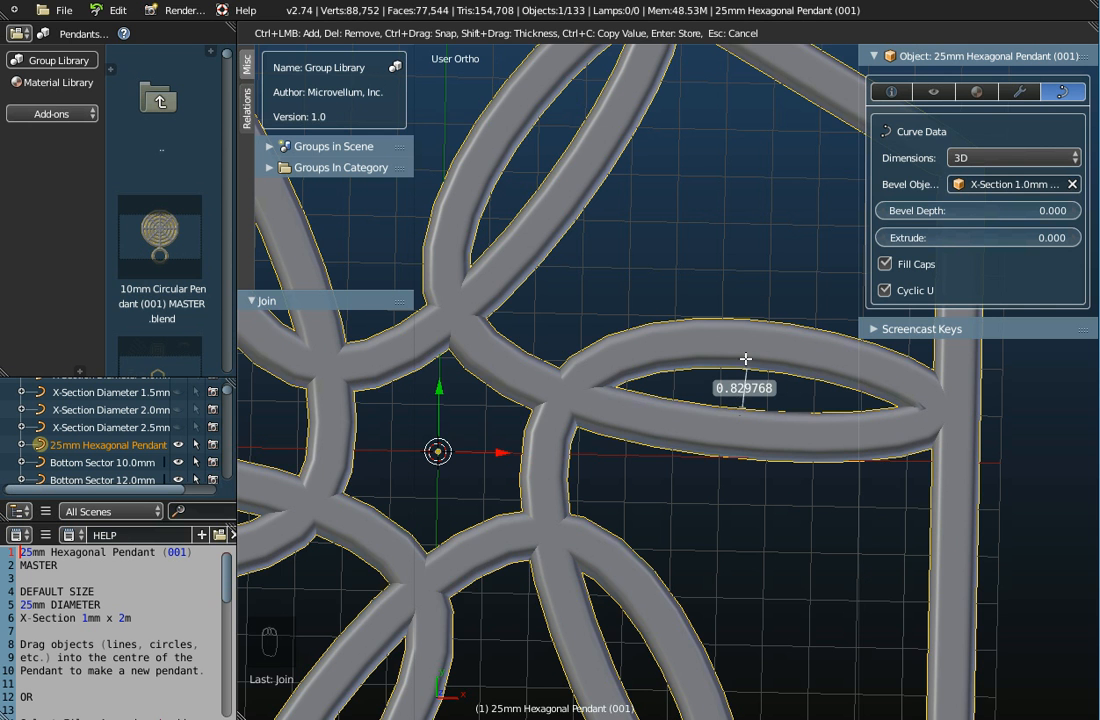
{"action": "scroll", "coordinate": [737, 396], "scroll_direction": "down", "scroll_amount": 2}
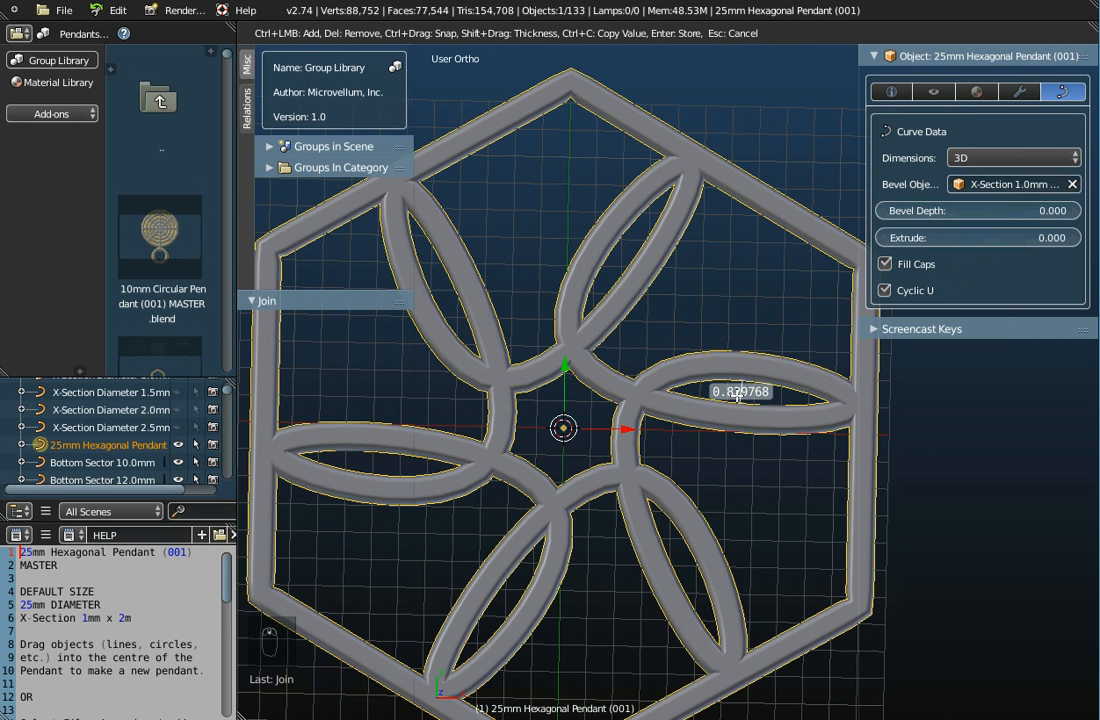
{"action": "key", "text": "Escape"}
Undo the join of the looped star and delete the star curve, leaving only the empty hexagonal frame.
{"action": "scroll", "coordinate": [737, 398], "scroll_direction": "down", "scroll_amount": 10}
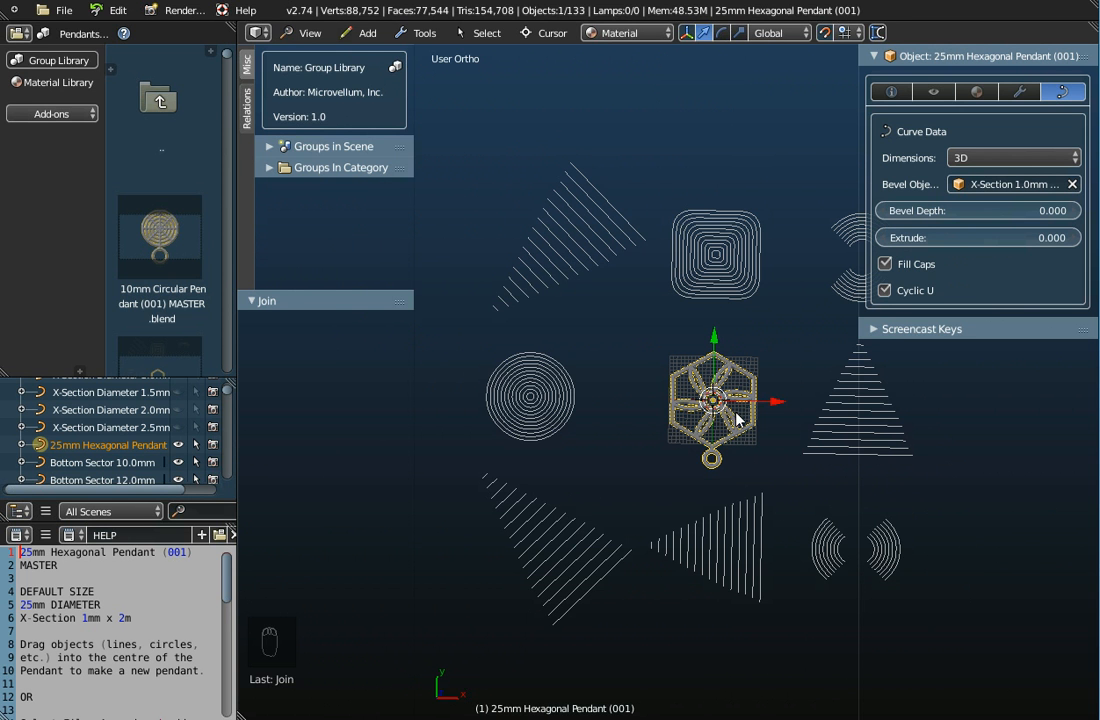
{"action": "scroll", "coordinate": [737, 410], "scroll_direction": "up", "scroll_amount": 7}
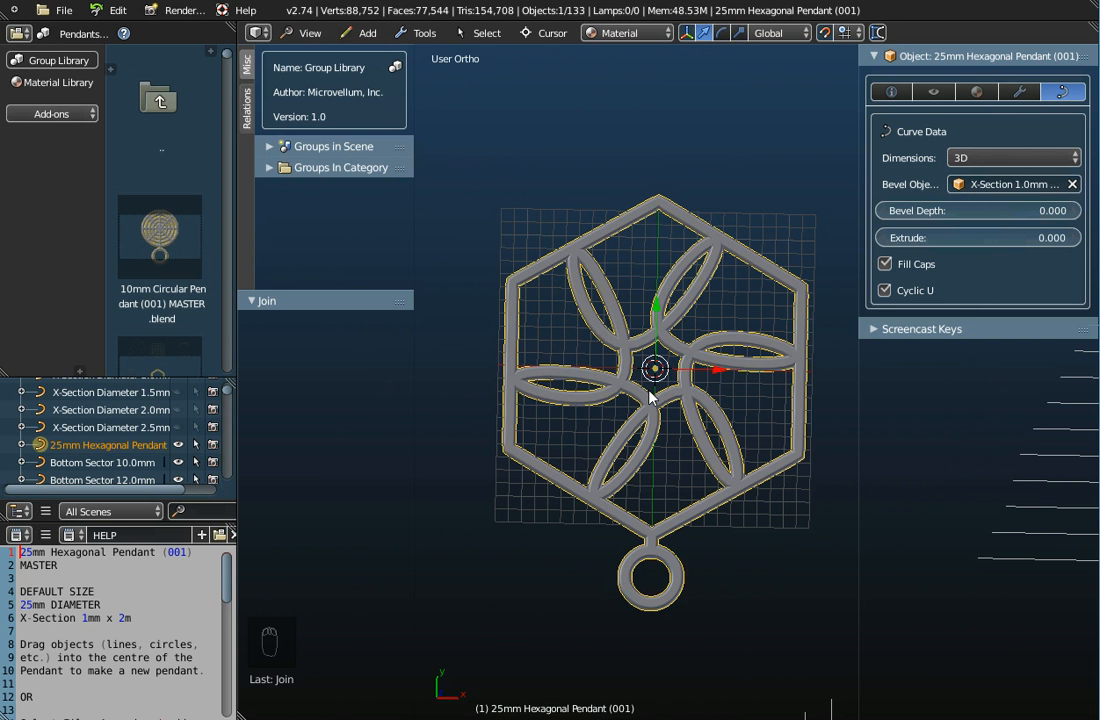
{"action": "key", "text": "ctrl+z"}
{"action": "key", "text": "ctrl+z"}
{"action": "key", "text": "ctrl+z"}
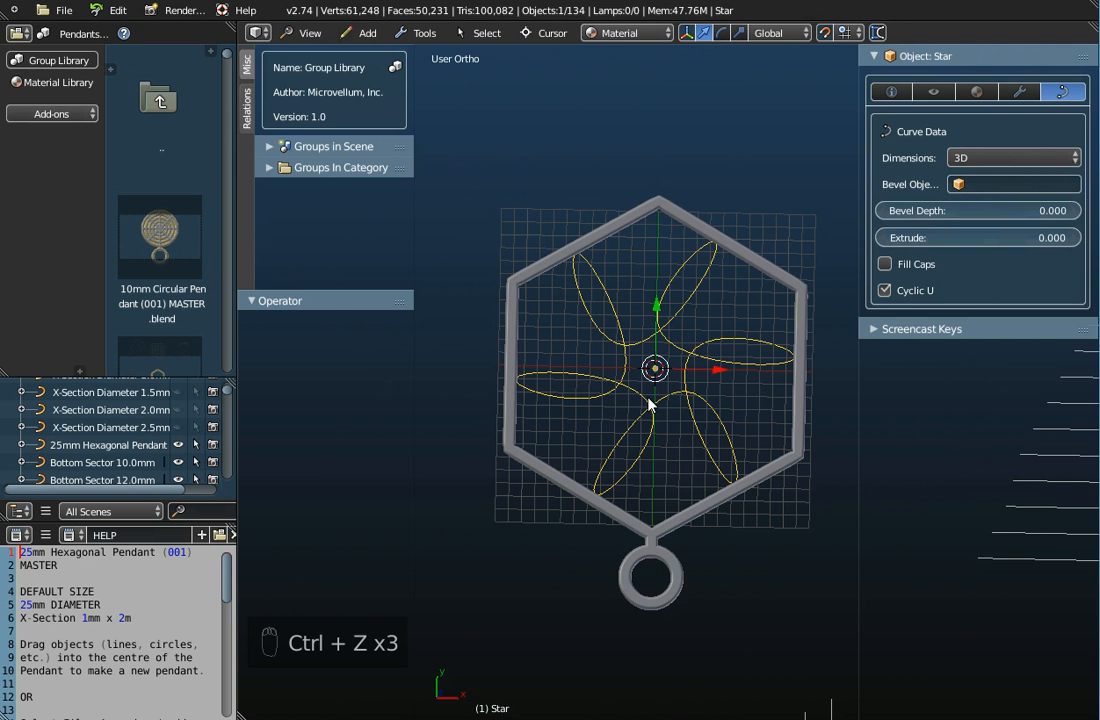
{"action": "key", "text": "x"}
{"action": "left_click", "coordinate": [627, 402]}
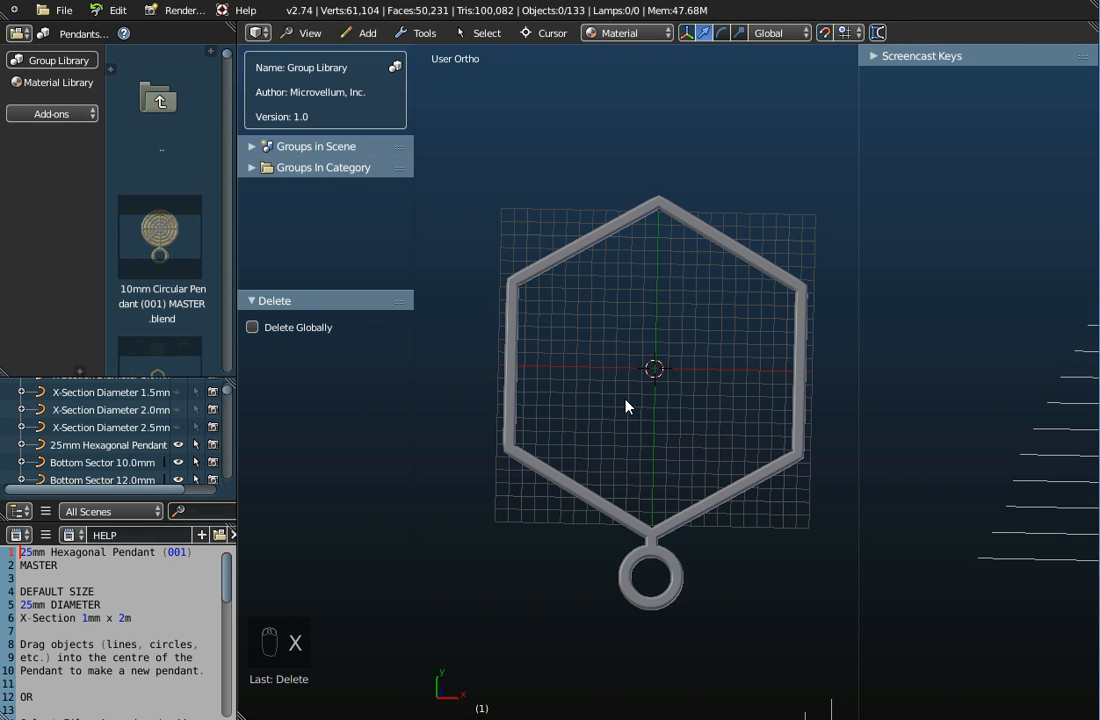
Switch to the top view and add a Curves Galore curve of type Nsided at the pendant's centre.
{"action": "left_click", "coordinate": [306, 33]}
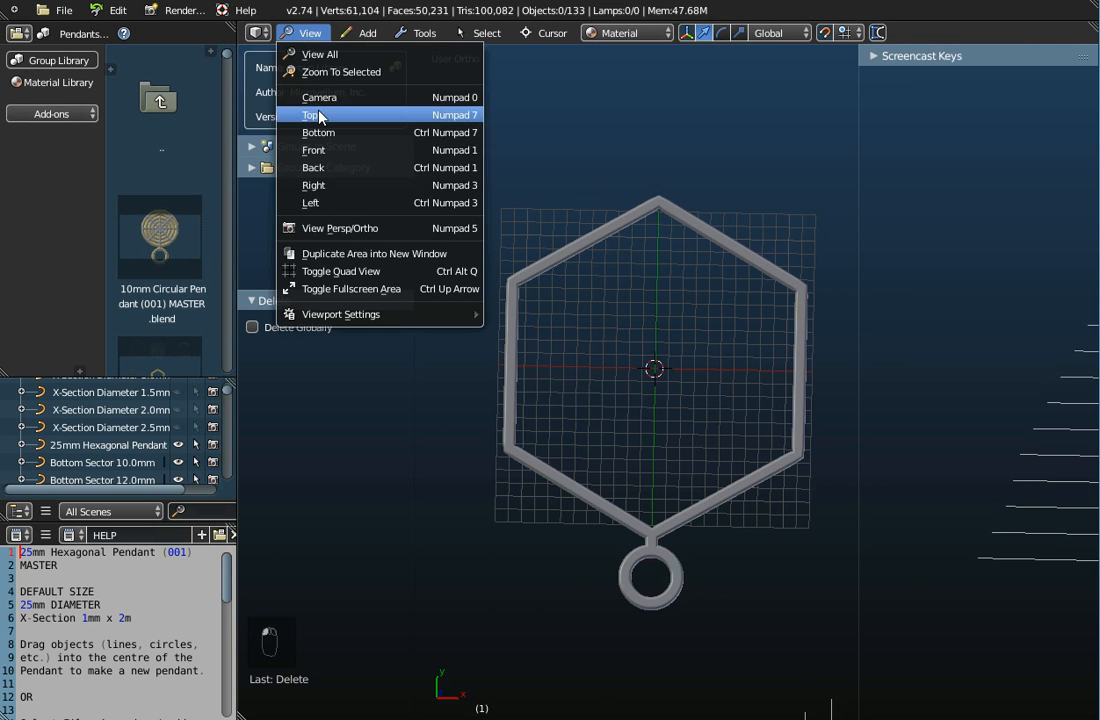
{"action": "left_click", "coordinate": [318, 113]}
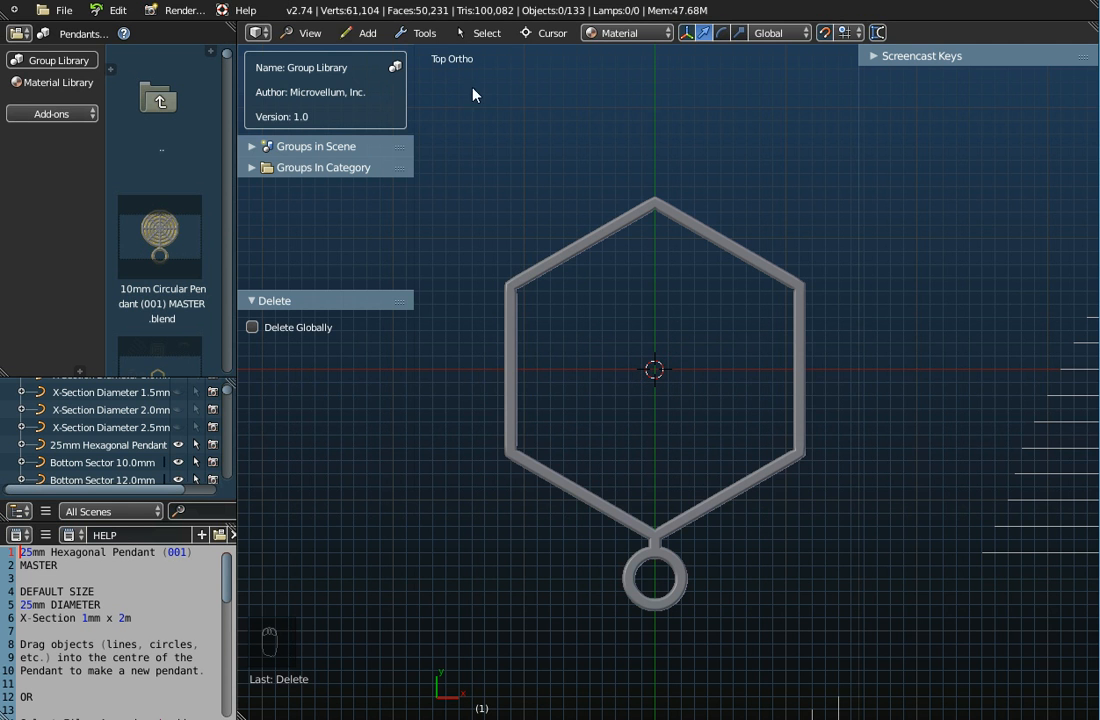
{"action": "left_click", "coordinate": [361, 33]}
{"action": "mouse_move", "coordinate": [364, 74]}
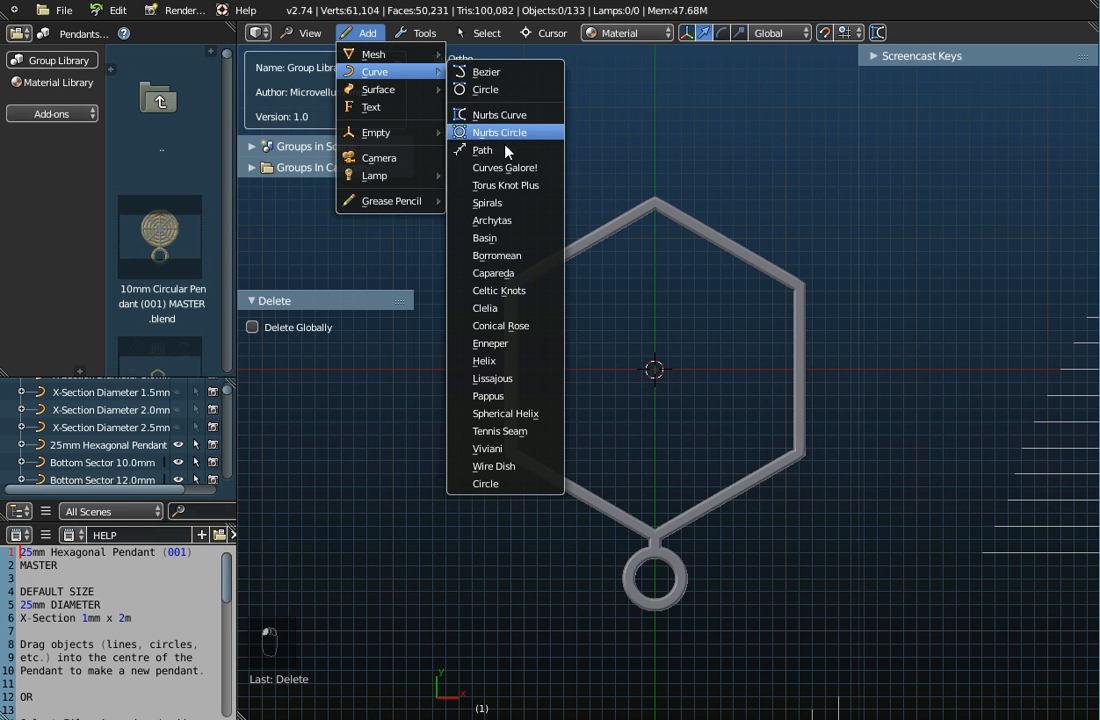
{"action": "left_click", "coordinate": [500, 168]}
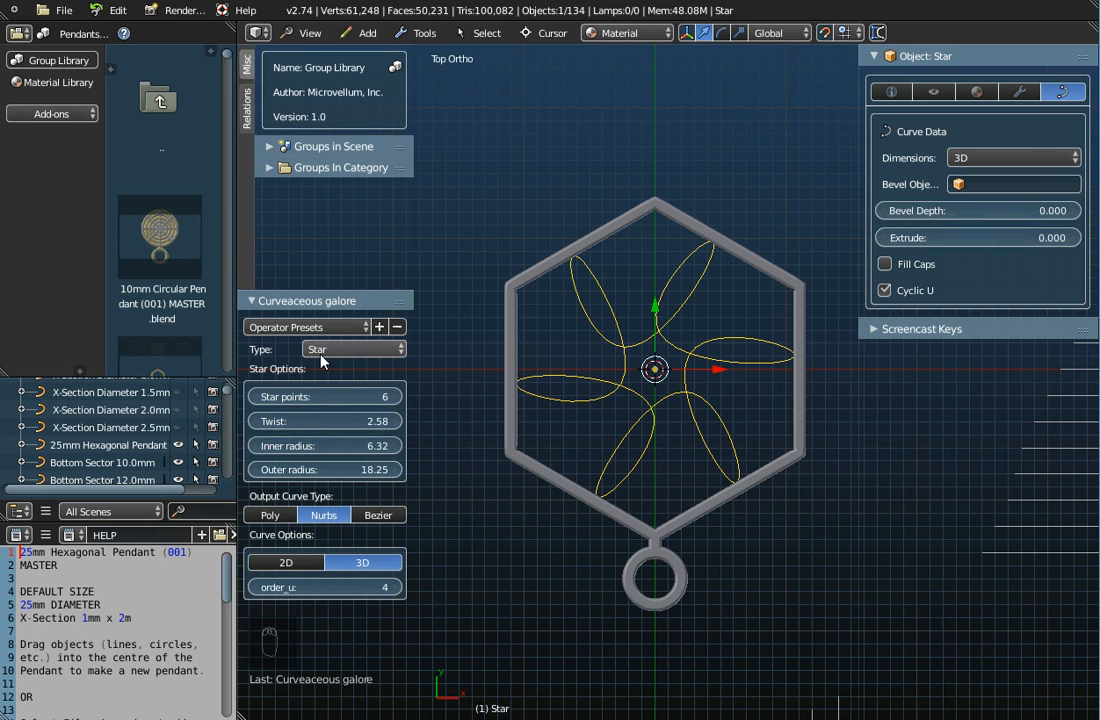
{"action": "left_click", "coordinate": [345, 350]}
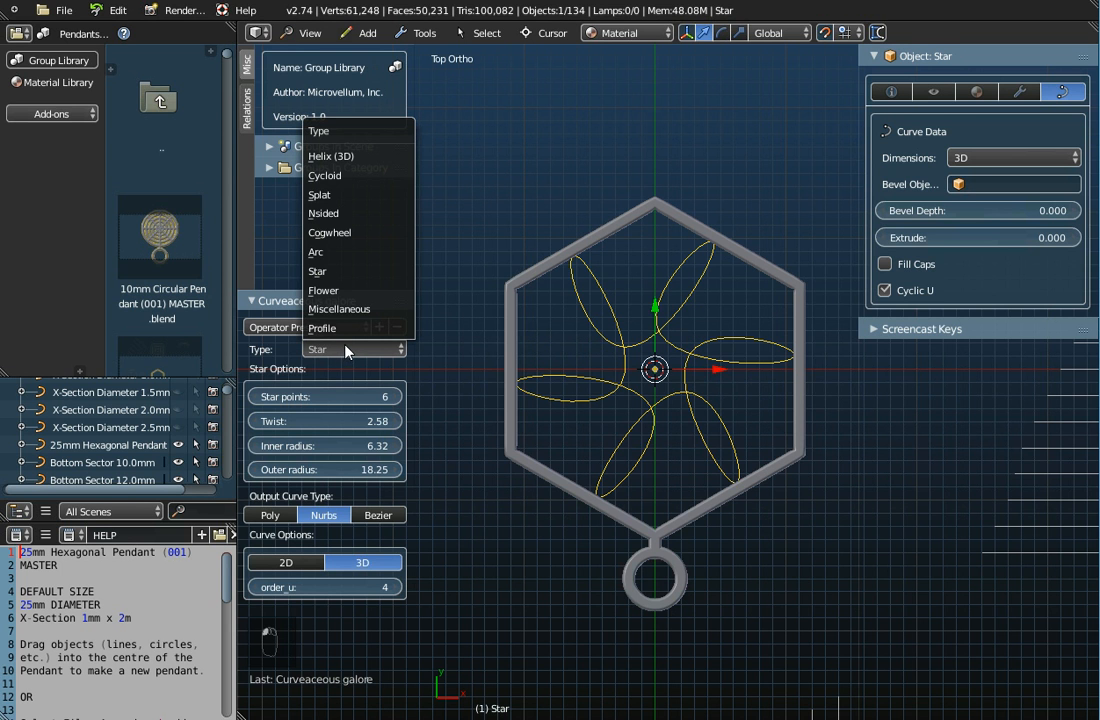
{"action": "left_click", "coordinate": [360, 216]}
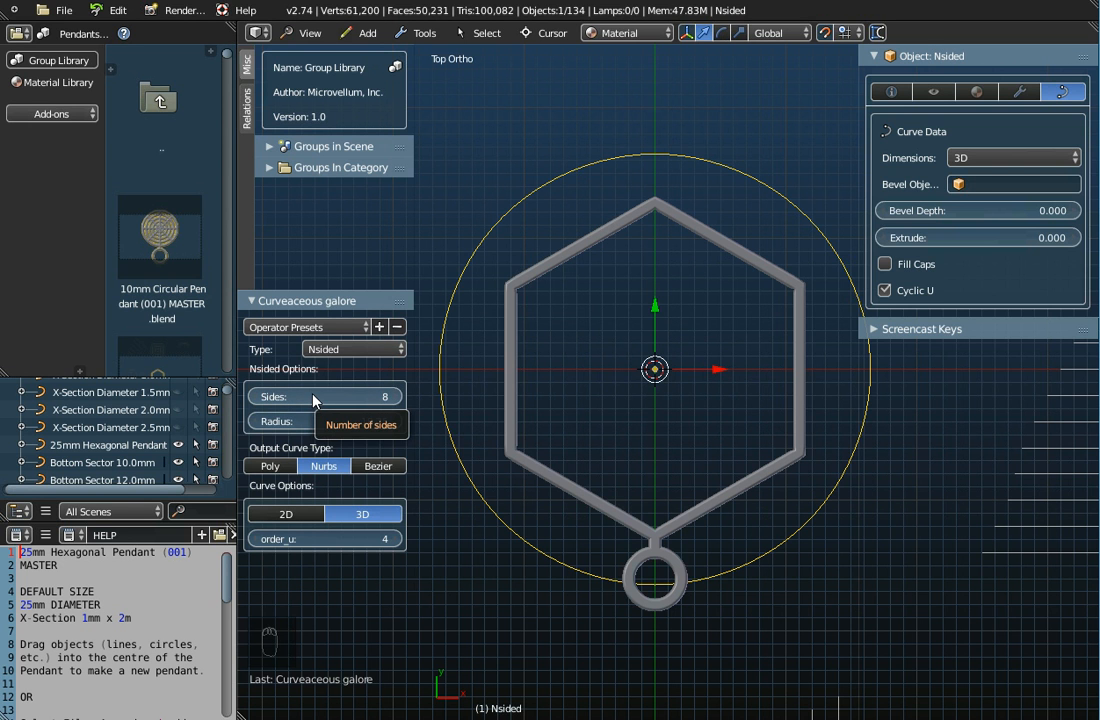
Set the Nsided curve to 3 sides and change its output curve type to Bezier.
{"action": "left_click", "coordinate": [258, 398]}
{"action": "left_click", "coordinate": [258, 398]}
{"action": "left_click", "coordinate": [258, 398]}
{"action": "left_click", "coordinate": [258, 398]}
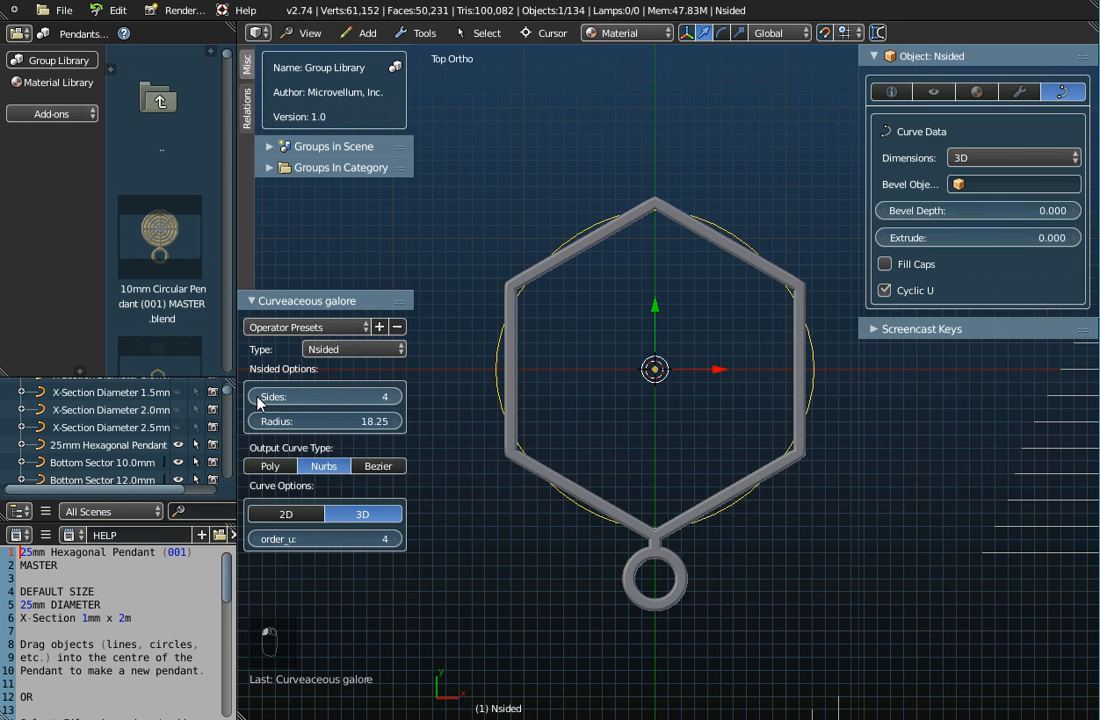
{"action": "left_click", "coordinate": [258, 398]}
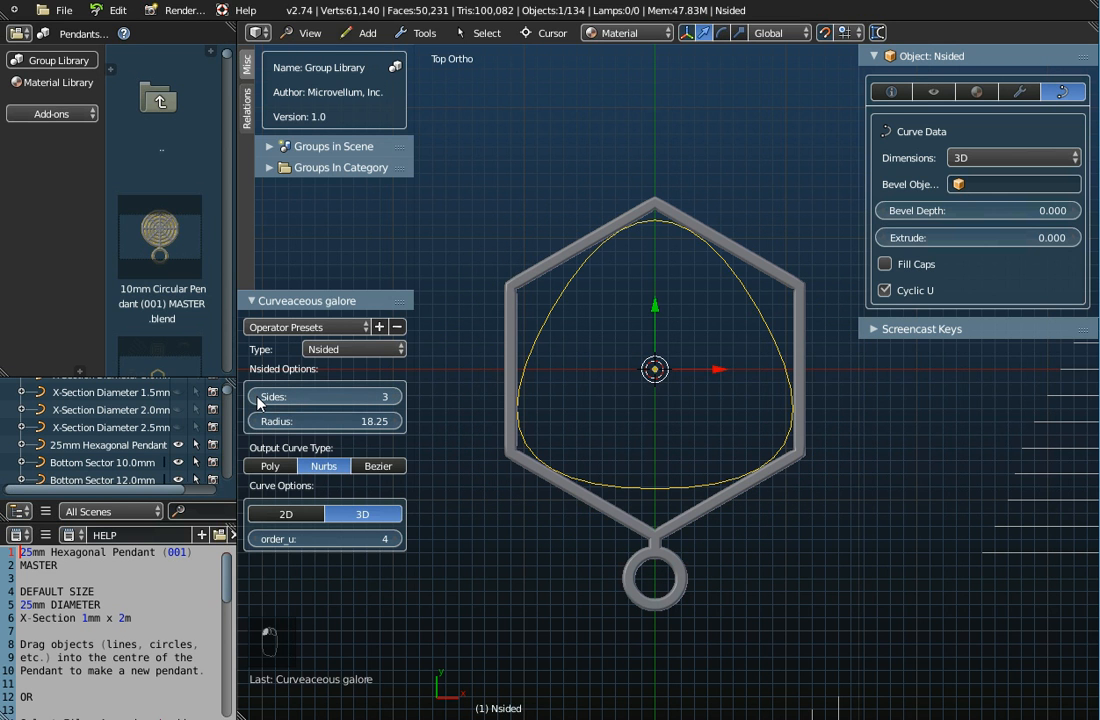
{"action": "left_click", "coordinate": [396, 398]}
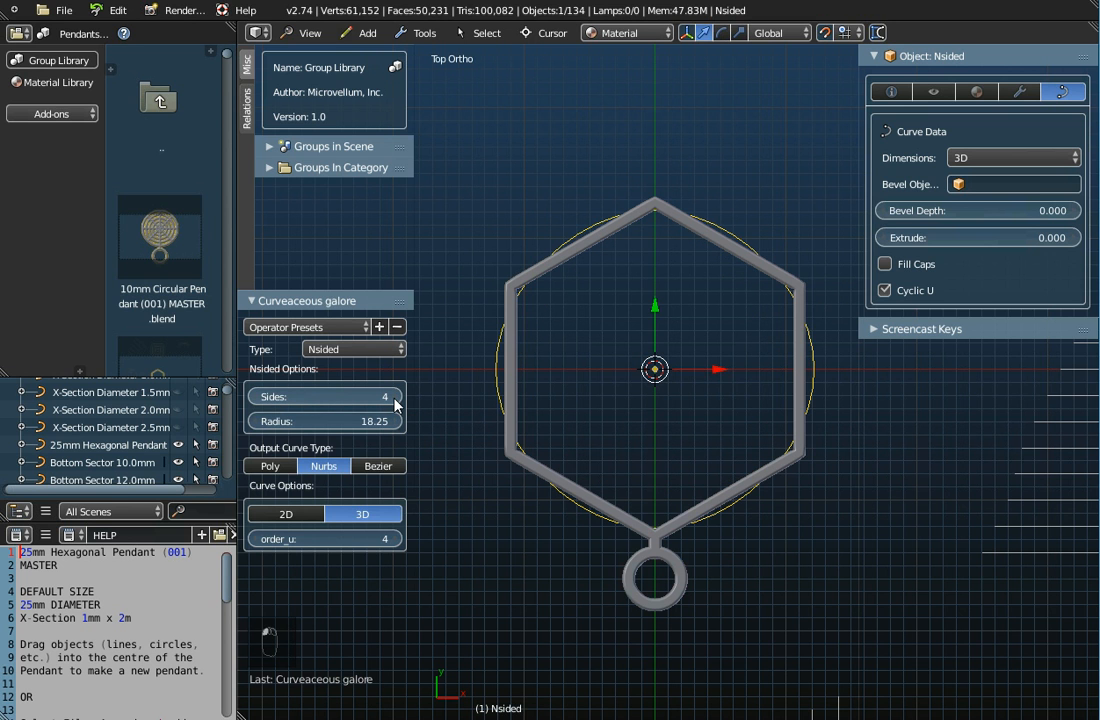
{"action": "left_click", "coordinate": [256, 397]}
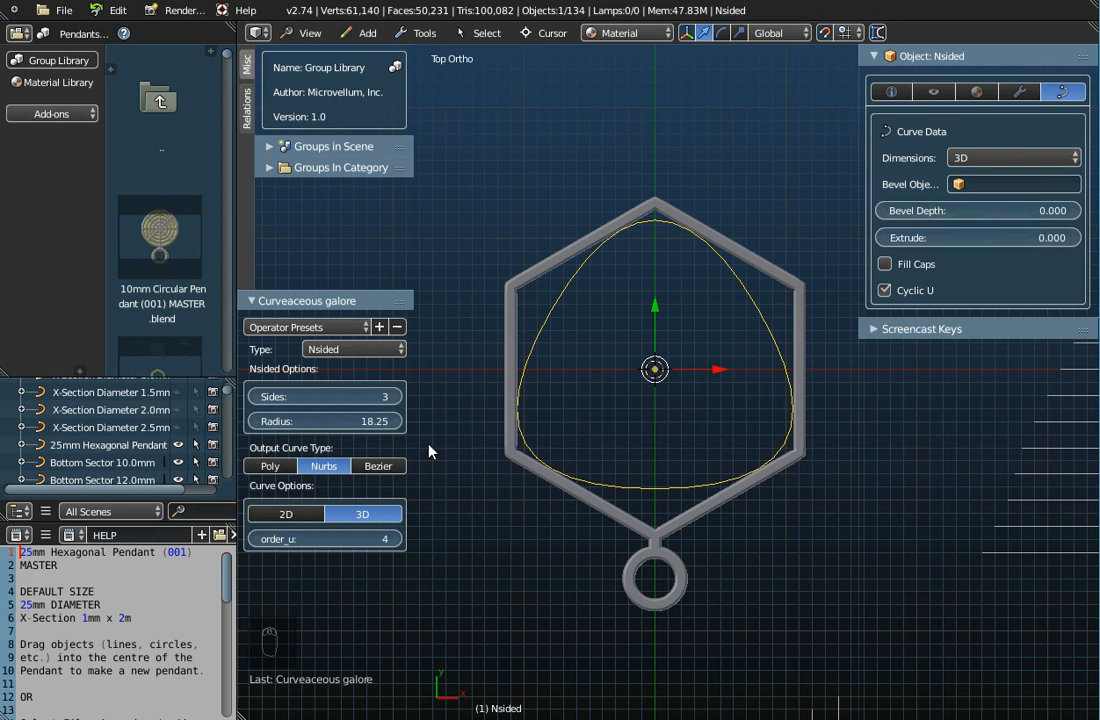
{"action": "left_click", "coordinate": [378, 466]}
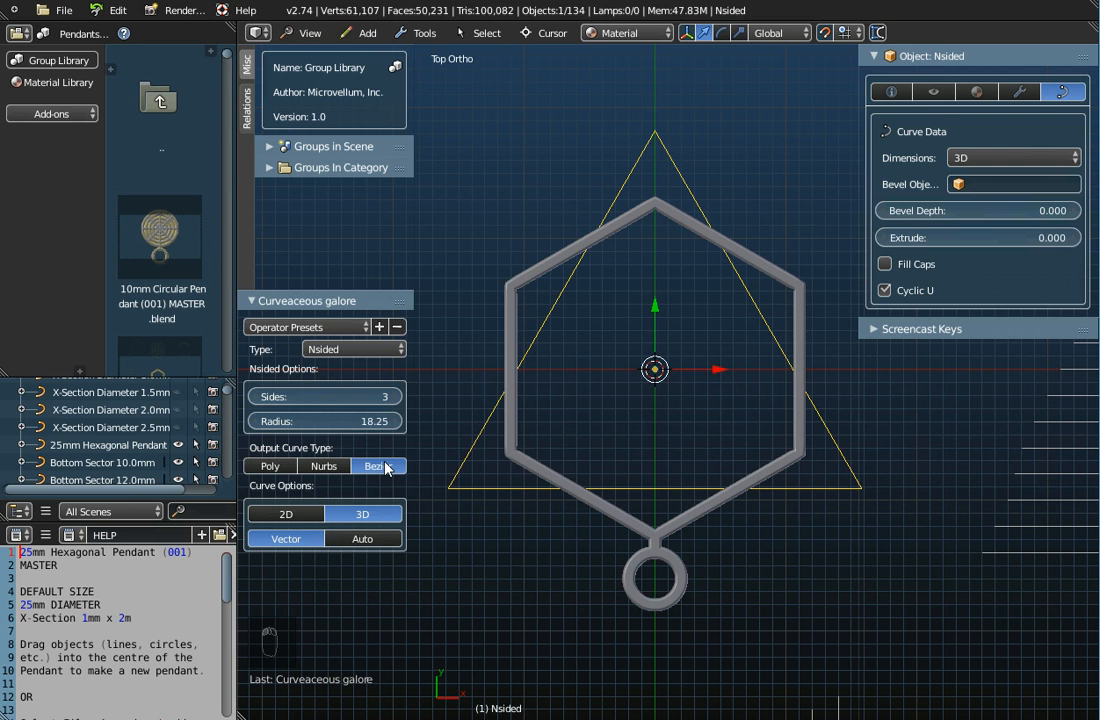
Shrink the polygon to a radius of 9.49 so it fits inside the frame, and increase its sides to 8.
{"action": "left_click", "coordinate": [397, 400]}
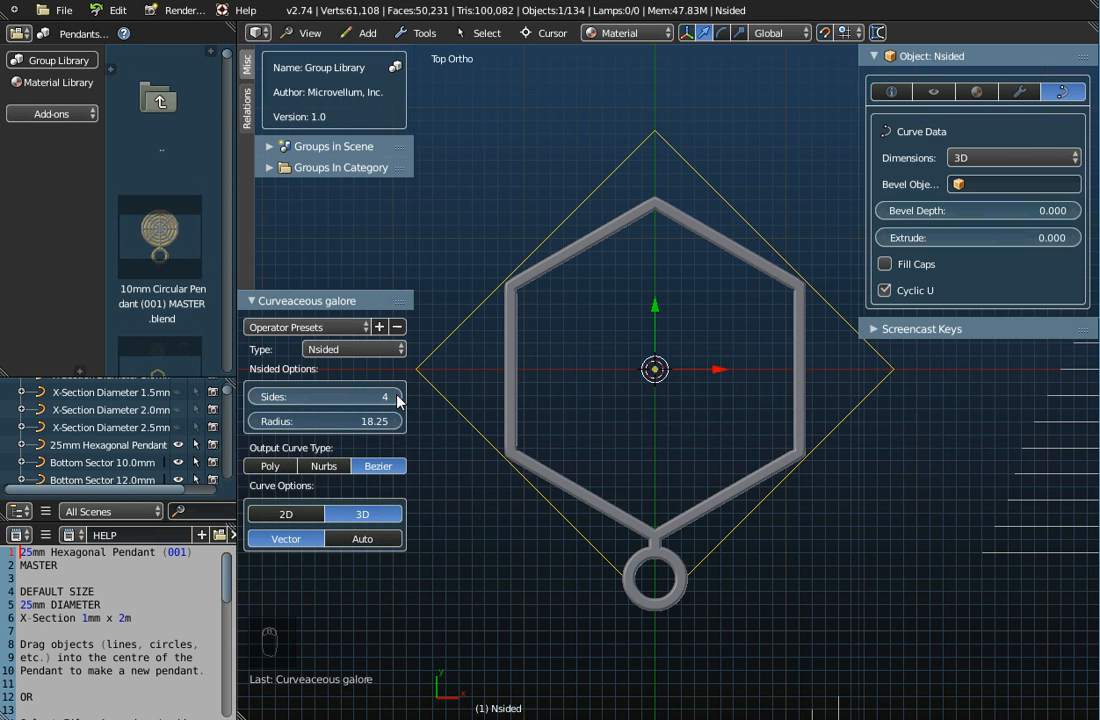
{"action": "left_click_drag", "start_coordinate": [394, 421], "coordinate": [82, 324]}
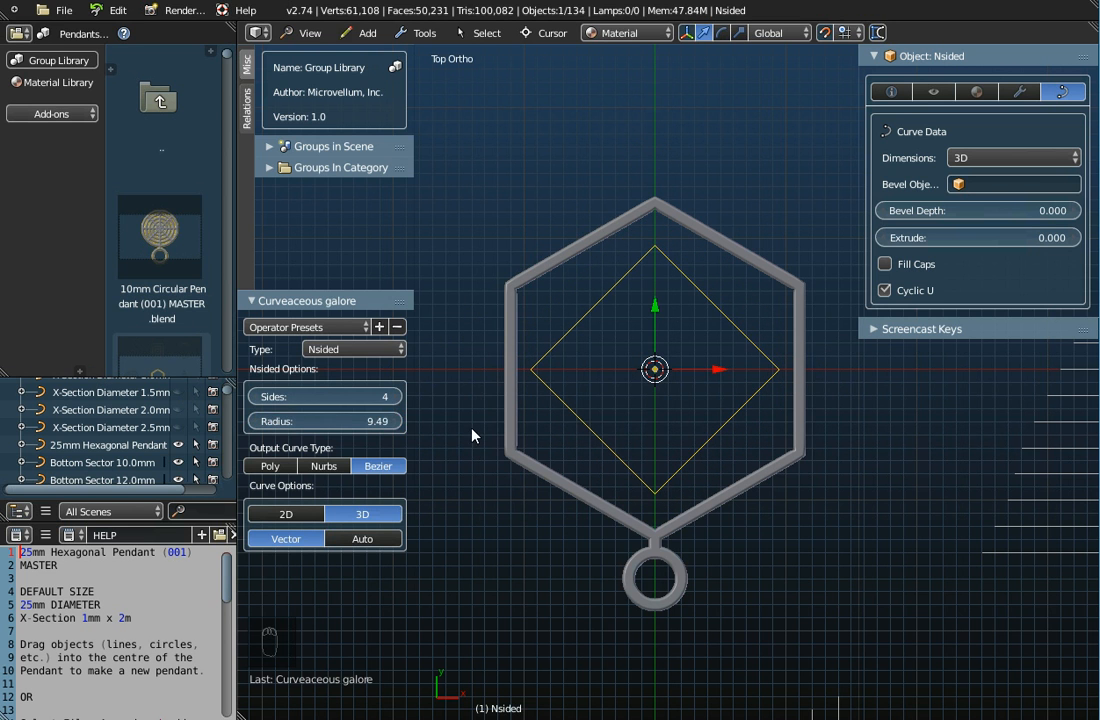
{"action": "left_click", "coordinate": [393, 401]}
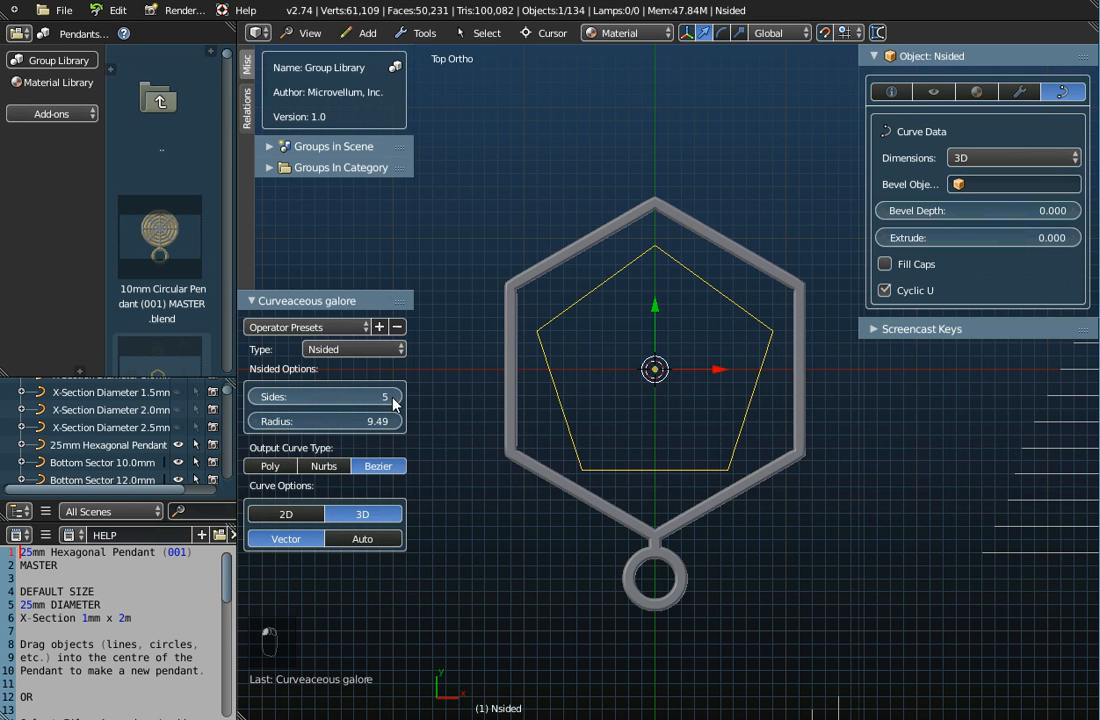
{"action": "left_click", "coordinate": [393, 401]}
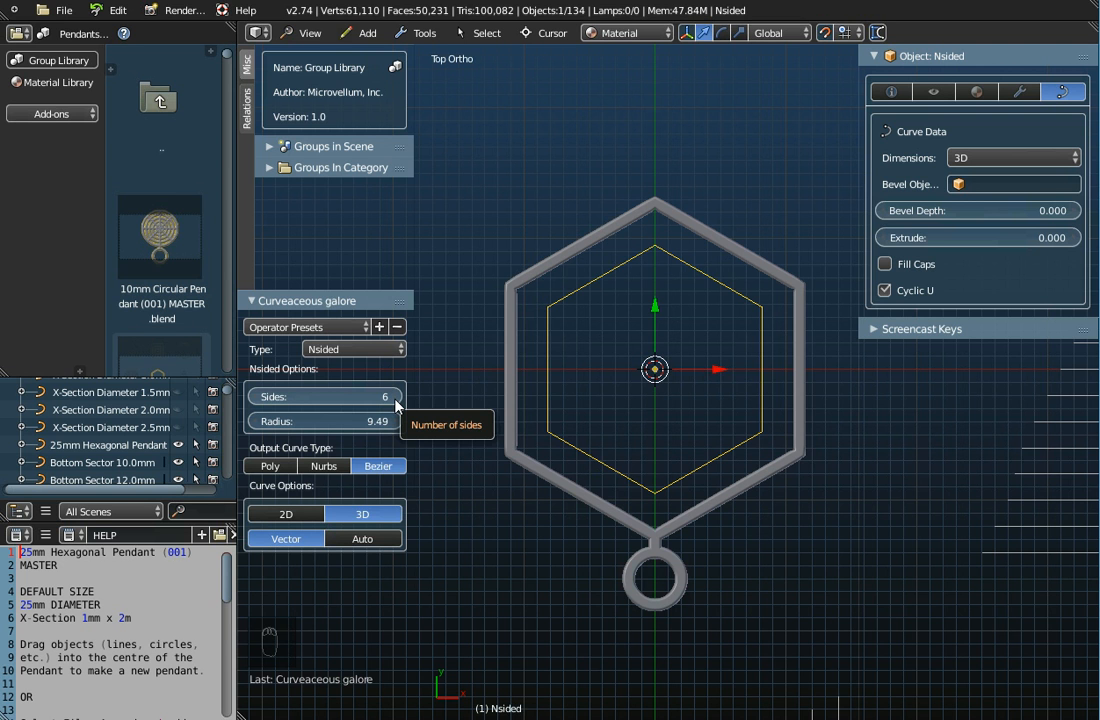
{"action": "left_click", "coordinate": [396, 401]}
{"action": "left_click", "coordinate": [396, 401]}
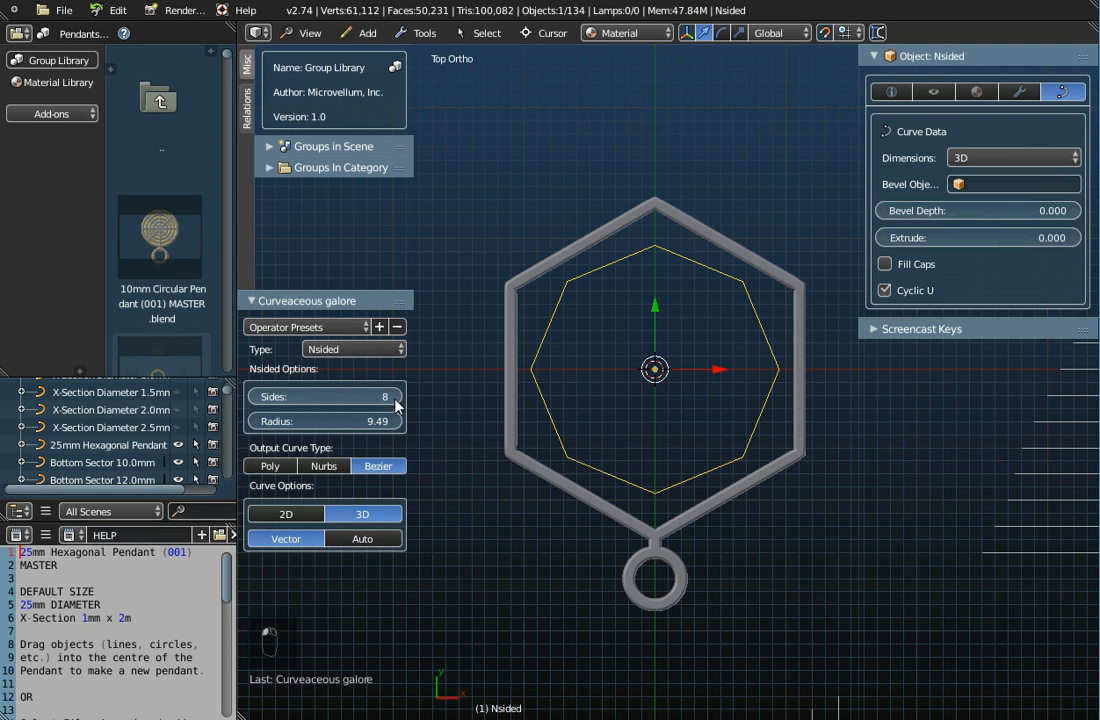
Reduce the Nsided polygon to 6 sides.
{"action": "left_click", "coordinate": [254, 401]}
{"action": "left_click", "coordinate": [254, 401]}
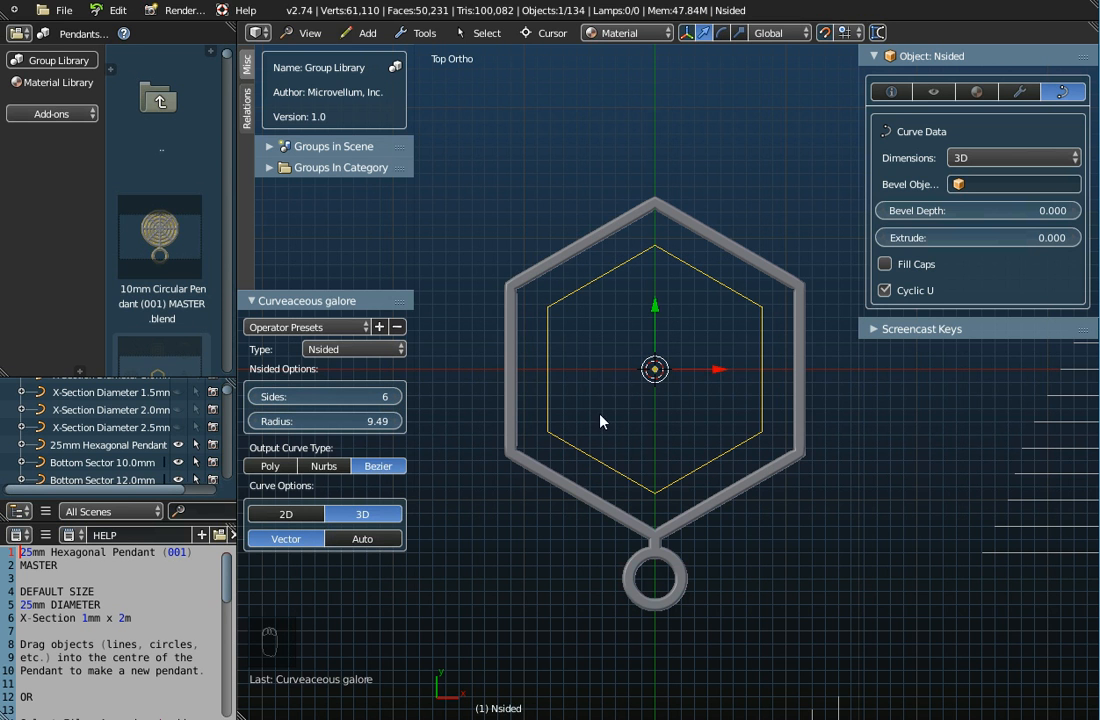
Try the Nurbs output type and Auto handles on the inner hexagon, restoring Bezier output with Vector handles.
{"action": "left_click", "coordinate": [330, 466]}
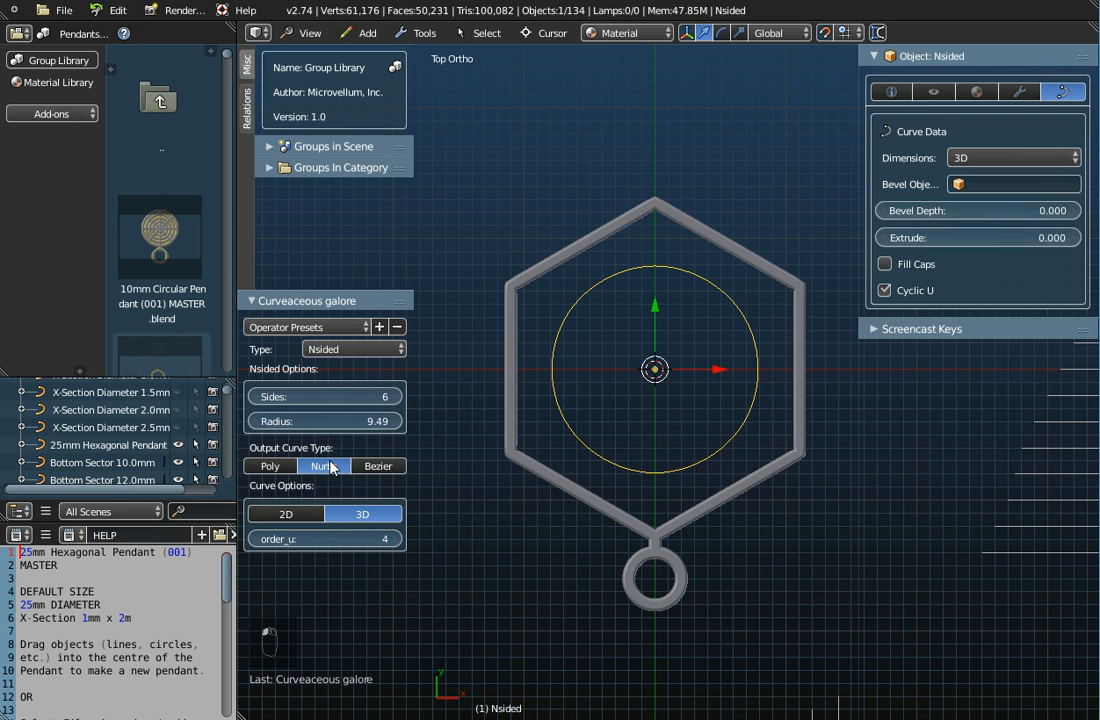
{"action": "left_click", "coordinate": [388, 466]}
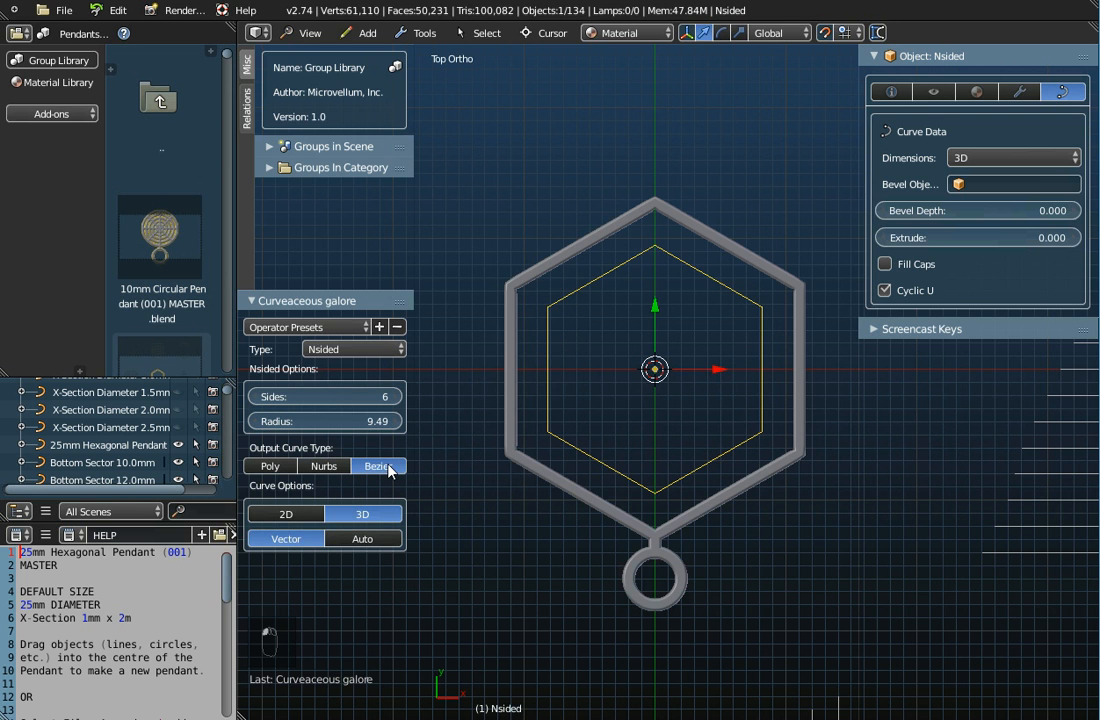
{"action": "left_click", "coordinate": [323, 470]}
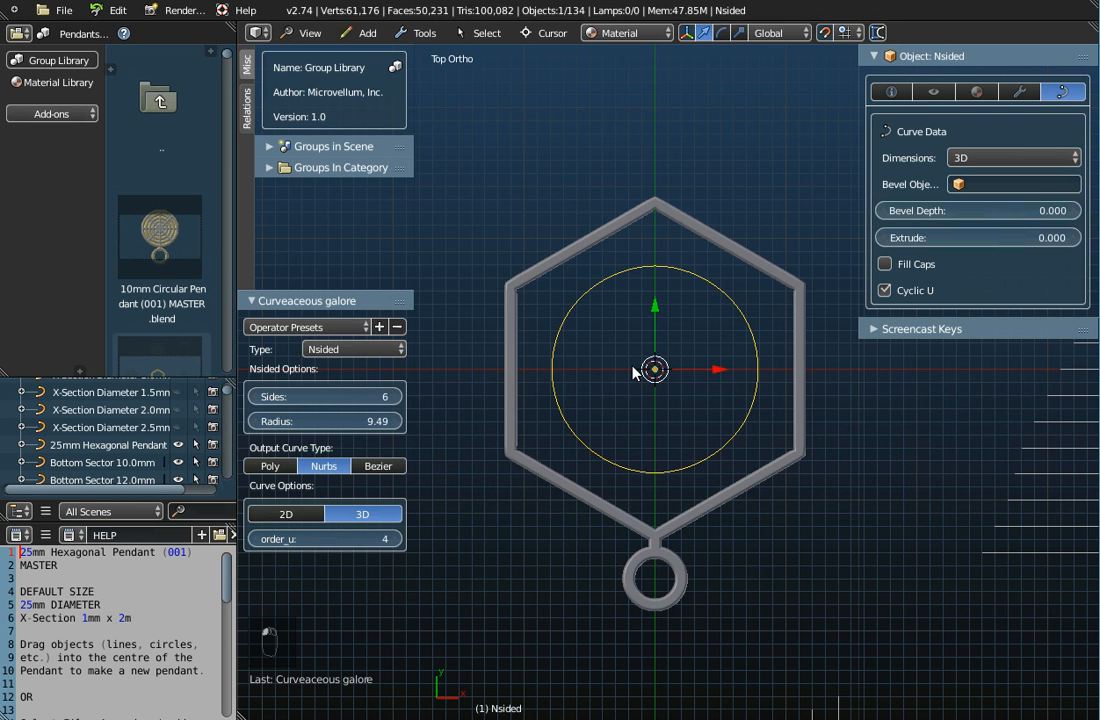
{"action": "left_click", "coordinate": [383, 470]}
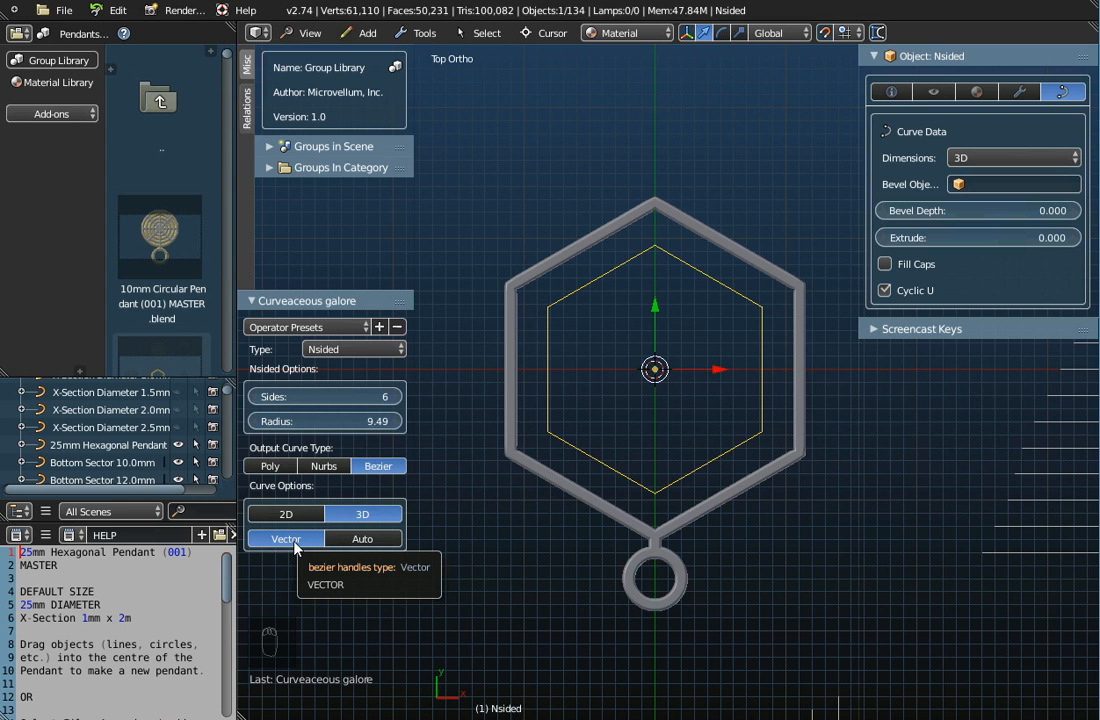
{"action": "left_click", "coordinate": [388, 544]}
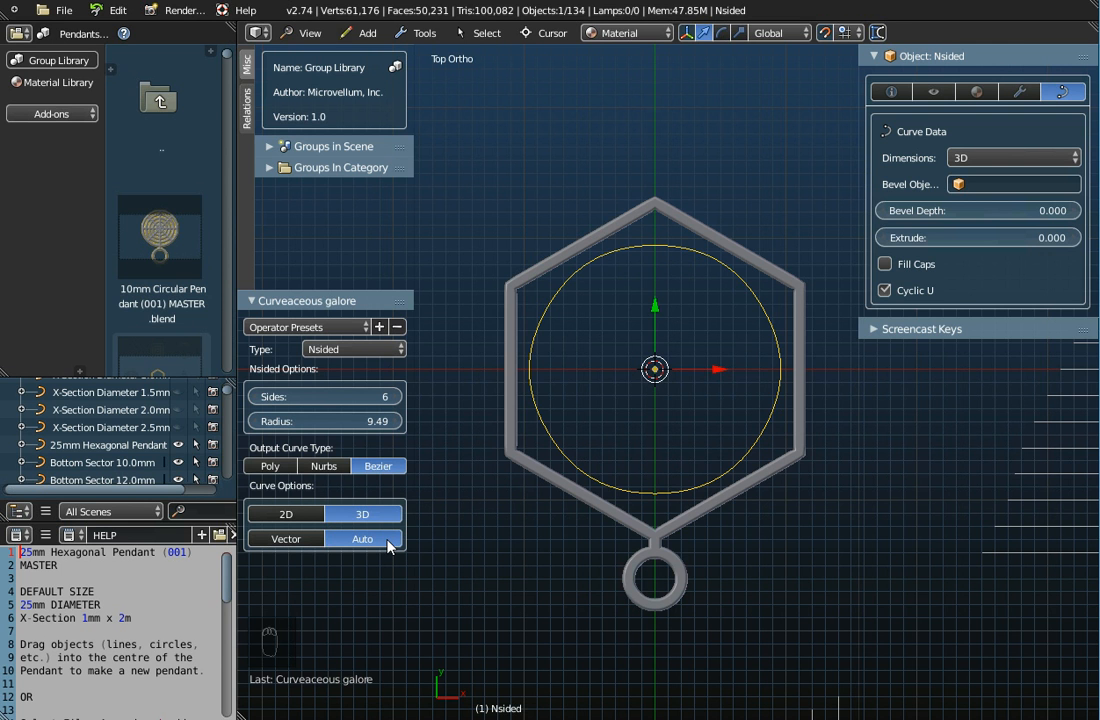
{"action": "left_click", "coordinate": [299, 541]}
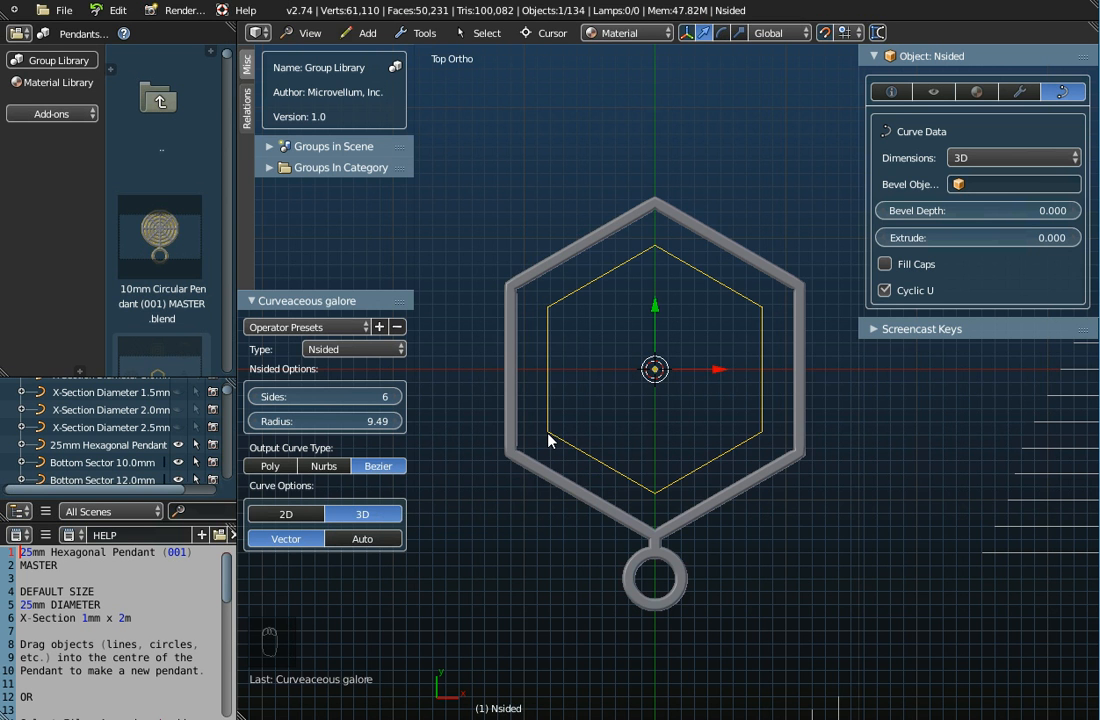
Measure the pendant frame's thickness across its lower-left corner with the ruler, and close the ruler.
{"action": "scroll", "coordinate": [550, 438], "scroll_direction": "up", "scroll_amount": 3}
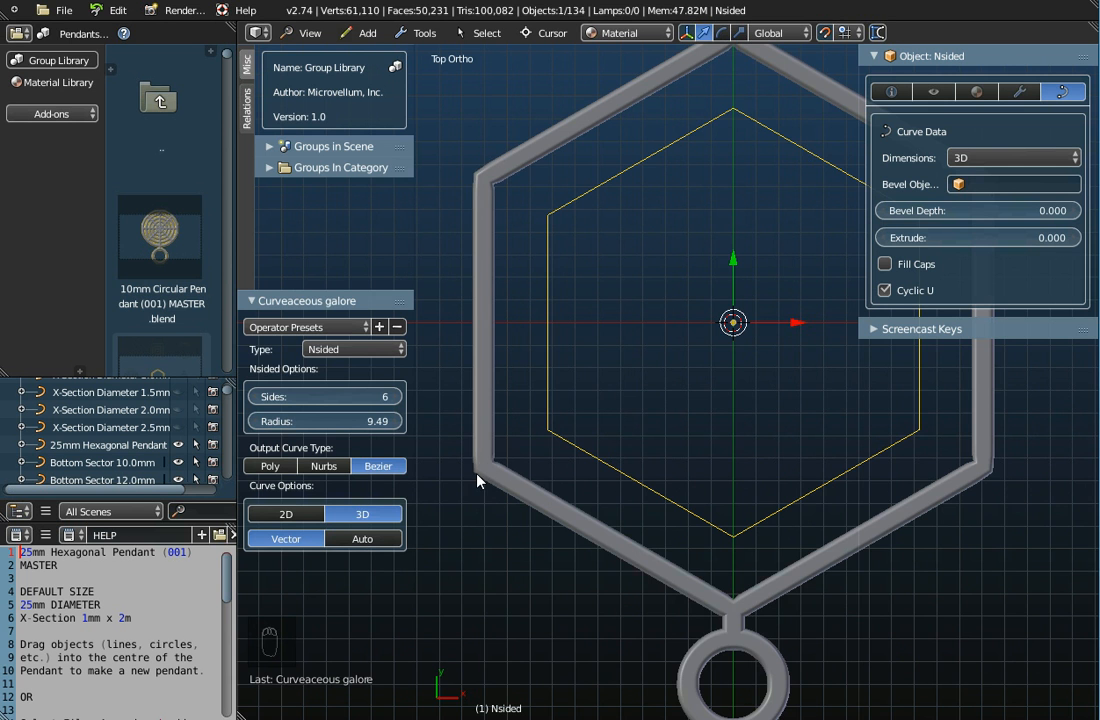
{"action": "scroll", "coordinate": [484, 481], "scroll_direction": "up", "scroll_amount": 6}
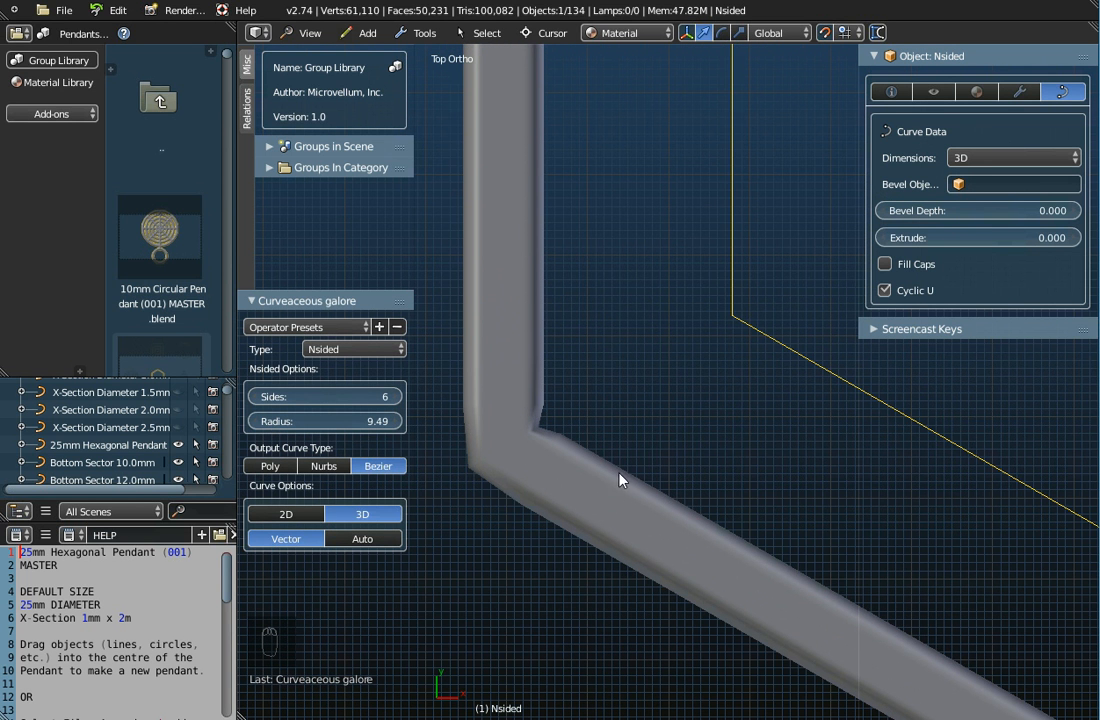
{"action": "left_click", "coordinate": [877, 34]}
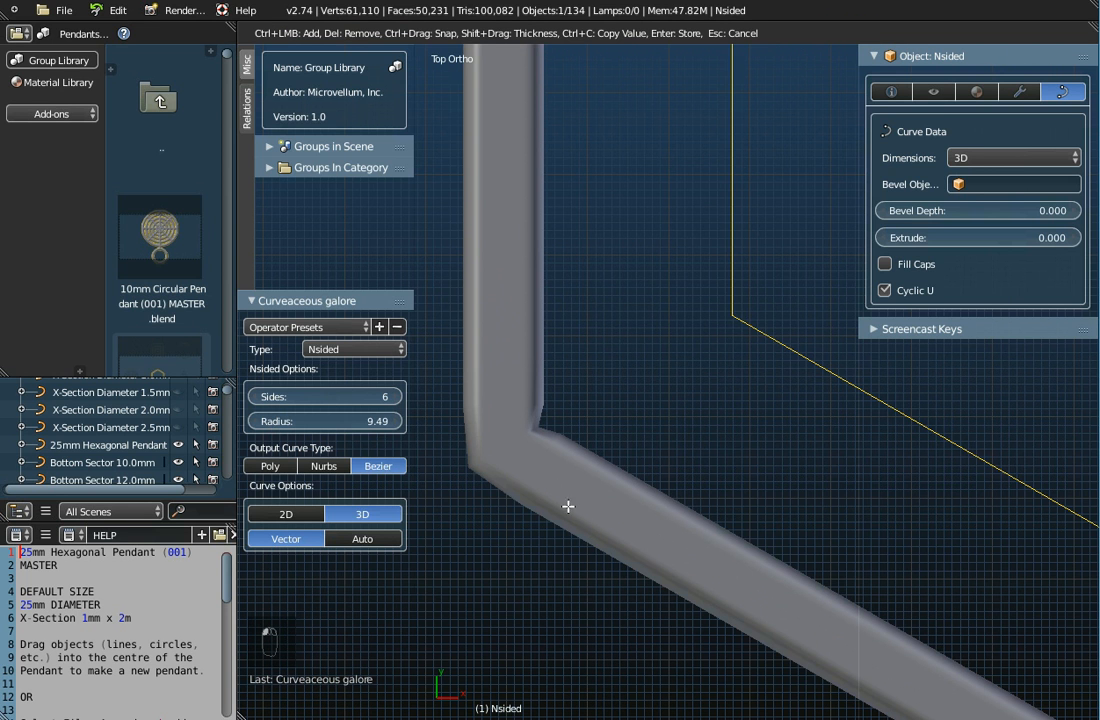
{"action": "left_click_drag", "start_coordinate": [572, 535], "coordinate": [615, 463]}
{"action": "key", "text": "Escape"}
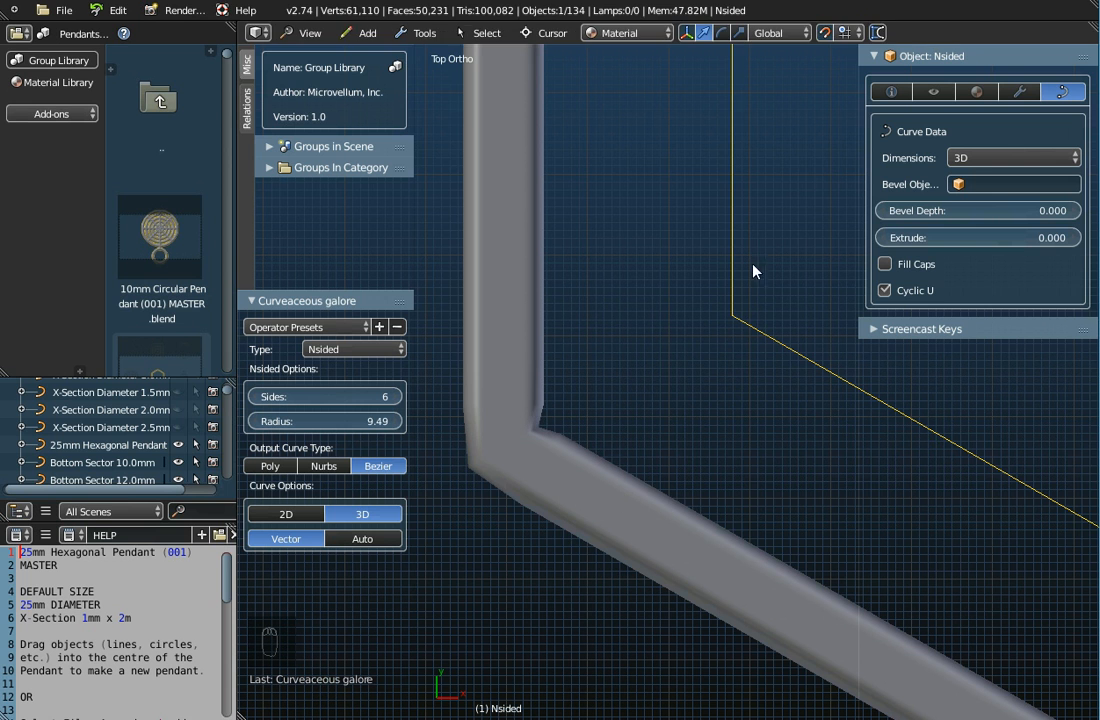
{"action": "left_click", "coordinate": [877, 34]}
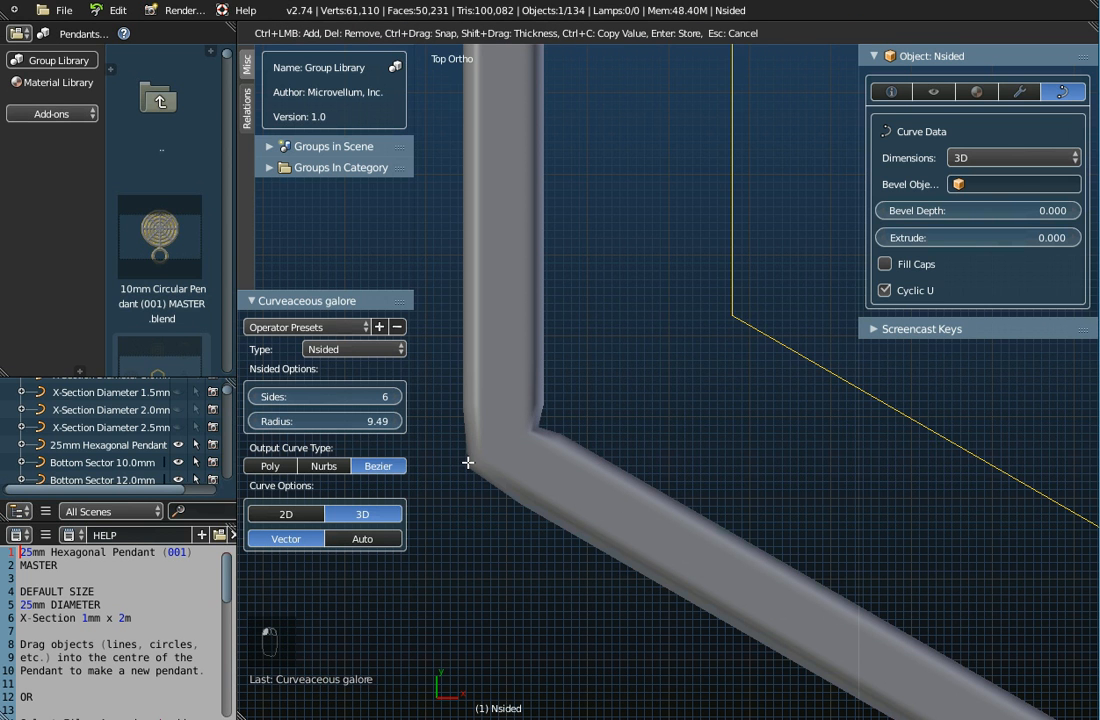
{"action": "left_click_drag", "start_coordinate": [466, 459], "coordinate": [538, 426]}
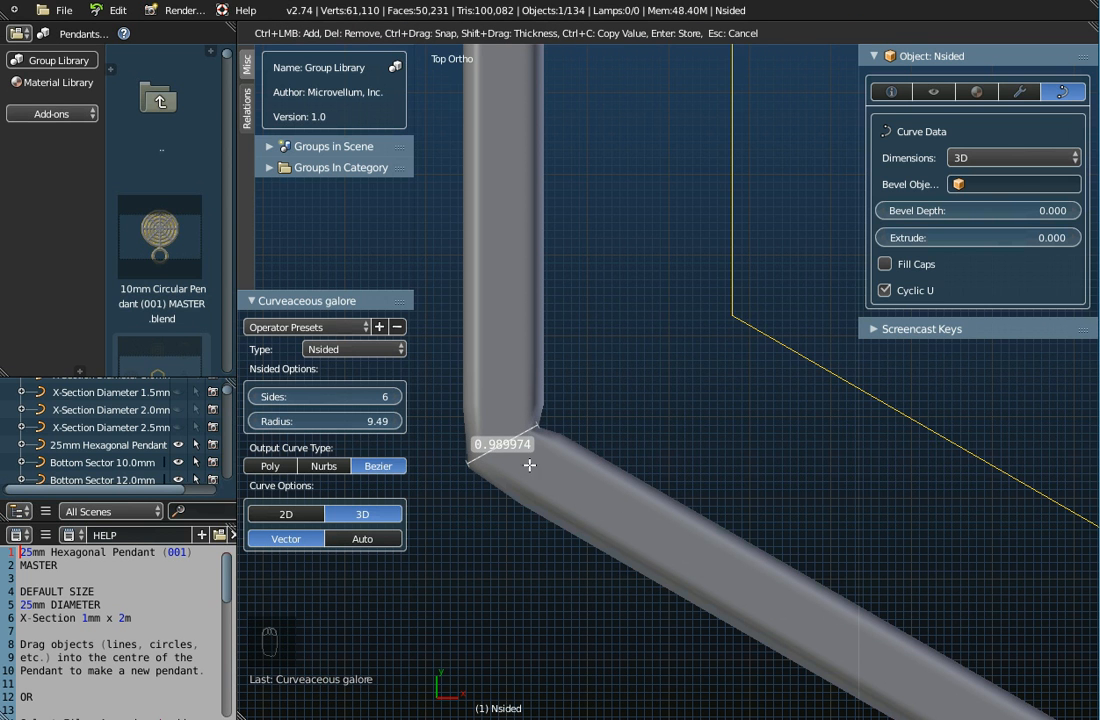
{"action": "key", "text": "Escape"}
{"action": "key", "text": "KP_Decimal"}
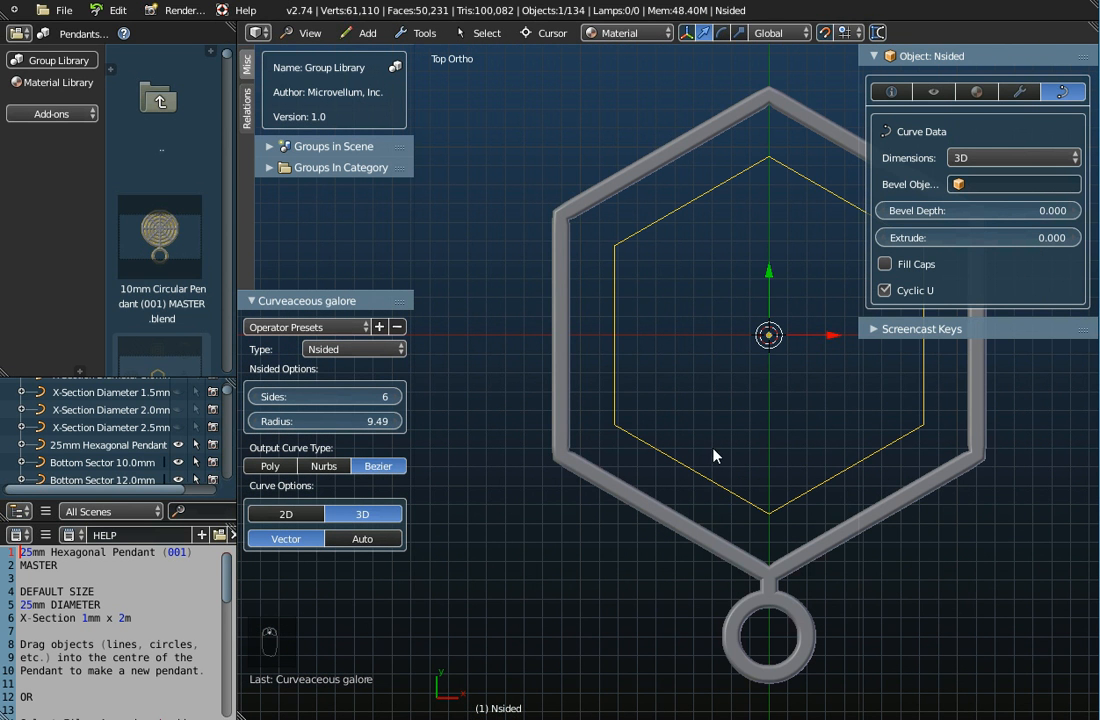
Select the hexagonal pendant frame and examine its bevel object and curve settings.
{"action": "scroll", "coordinate": [580, 461], "scroll_direction": "up", "scroll_amount": 4}
{"action": "right_click", "coordinate": [559, 456]}
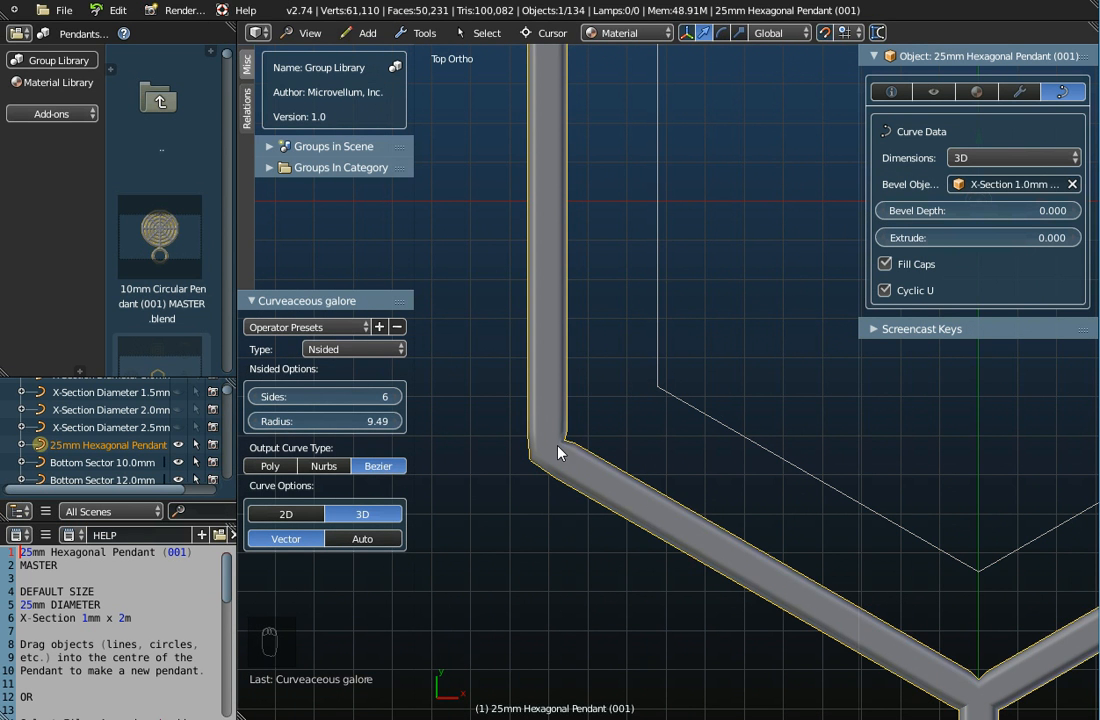
{"action": "scroll", "coordinate": [583, 480], "scroll_direction": "down", "scroll_amount": 4}
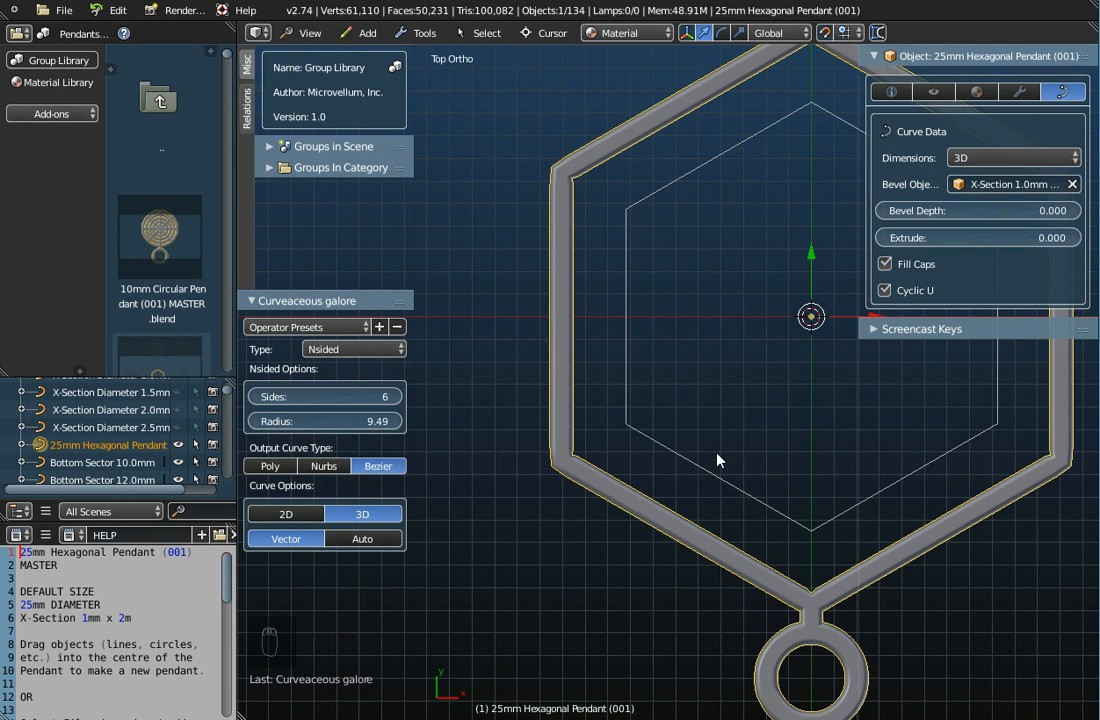
{"action": "middle_click_drag", "start_coordinate": [717, 460], "coordinate": [618, 448], "text": "shift"}
Reduce the inner hexagon's radius to 6.10 and move it -4 units along X.
{"action": "right_click", "coordinate": [613, 455]}
{"action": "scroll", "coordinate": [611, 460], "scroll_direction": "down", "scroll_amount": 2}
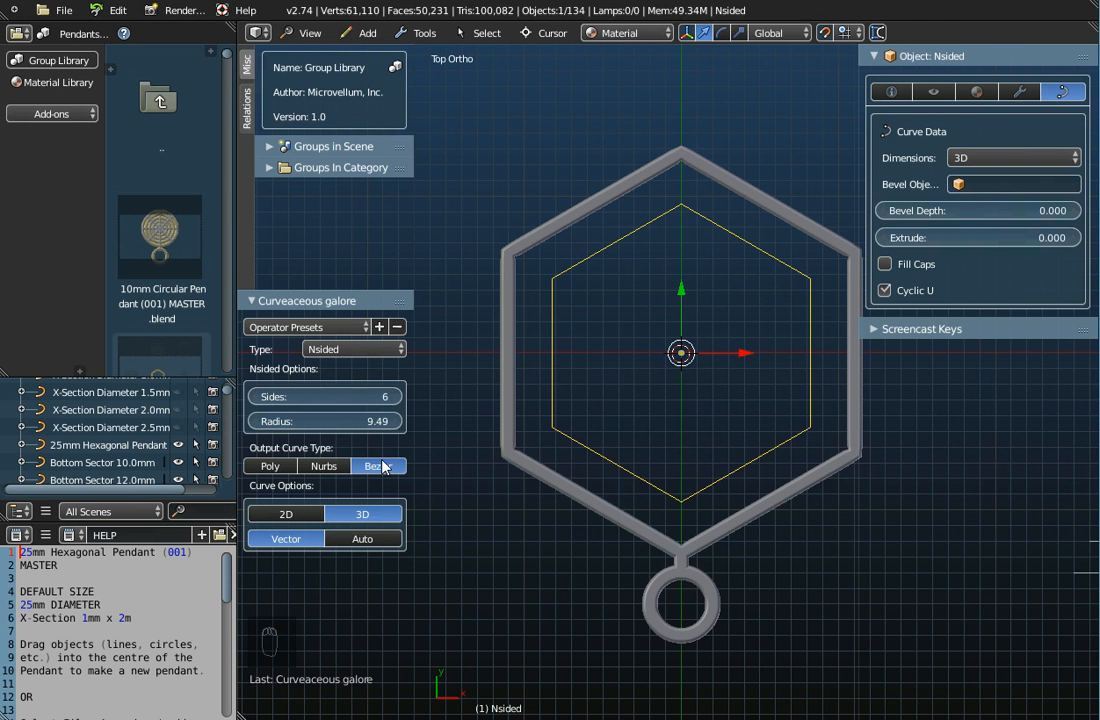
{"action": "left_click_drag", "start_coordinate": [310, 421], "coordinate": [236, 403]}
{"action": "middle_click_drag", "start_coordinate": [713, 431], "coordinate": [658, 454], "text": "shift"}
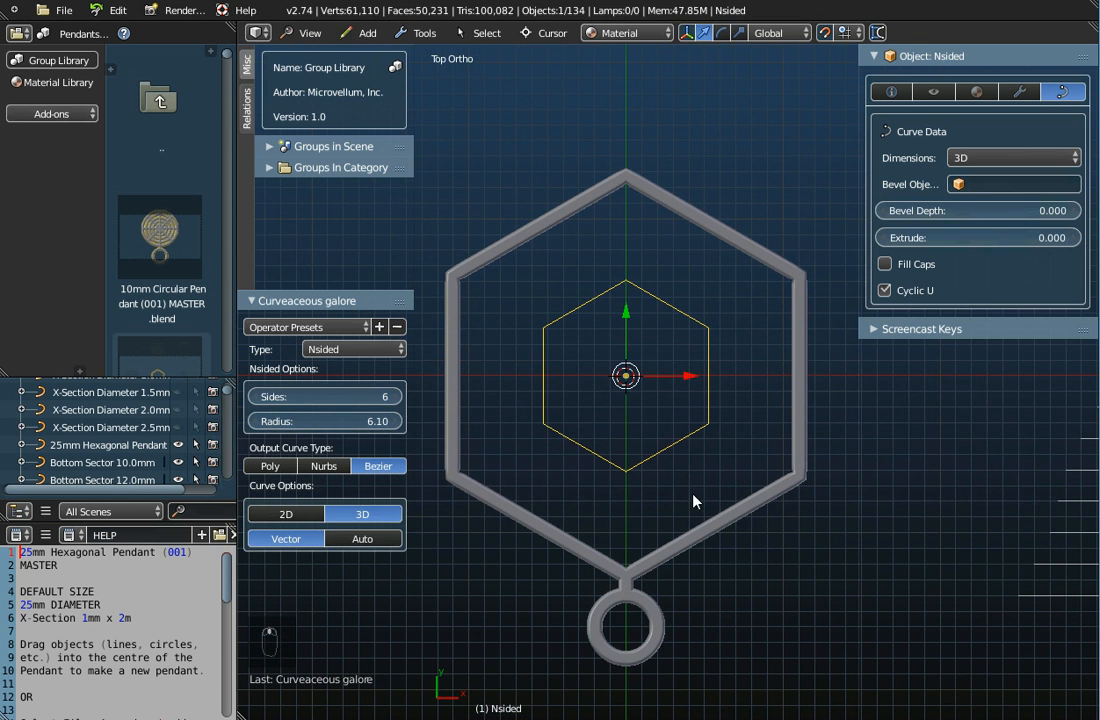
{"action": "left_click_drag", "start_coordinate": [689, 383], "coordinate": [632, 380]}
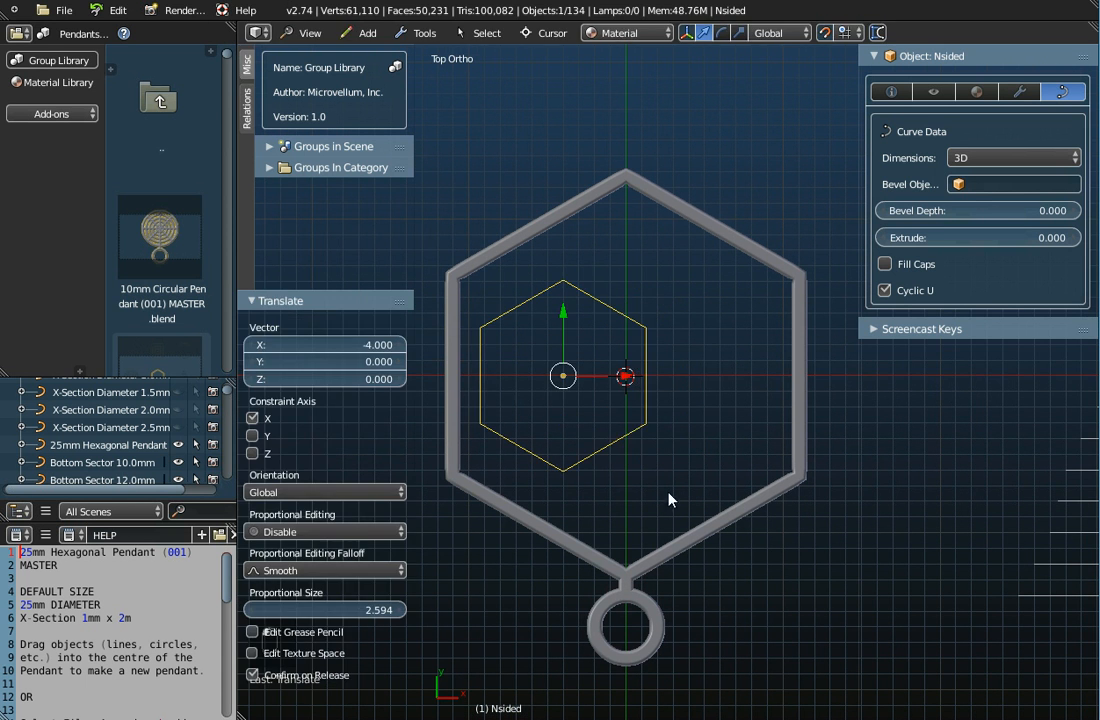
Duplicate the small hexagon and place the copy 3 units along X and 4 units along Y from the original.
{"action": "left_click", "coordinate": [418, 32]}
{"action": "mouse_move", "coordinate": [440, 54]}
{"action": "left_click", "coordinate": [530, 82]}
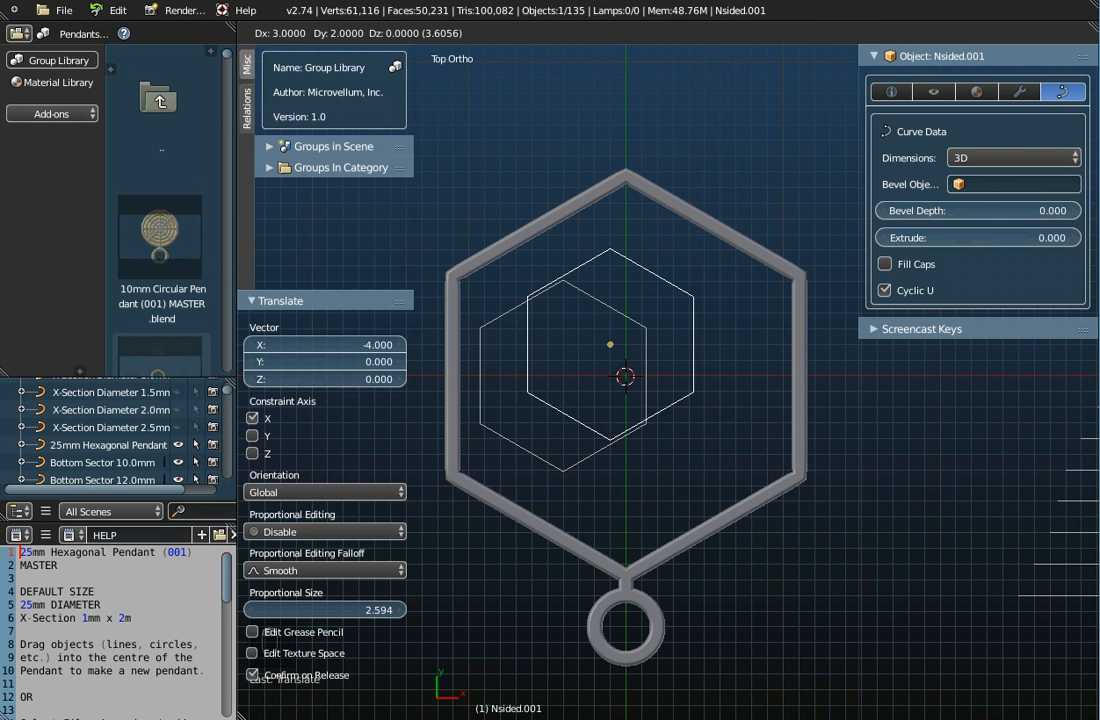
{"action": "left_click", "coordinate": [584, 698]}
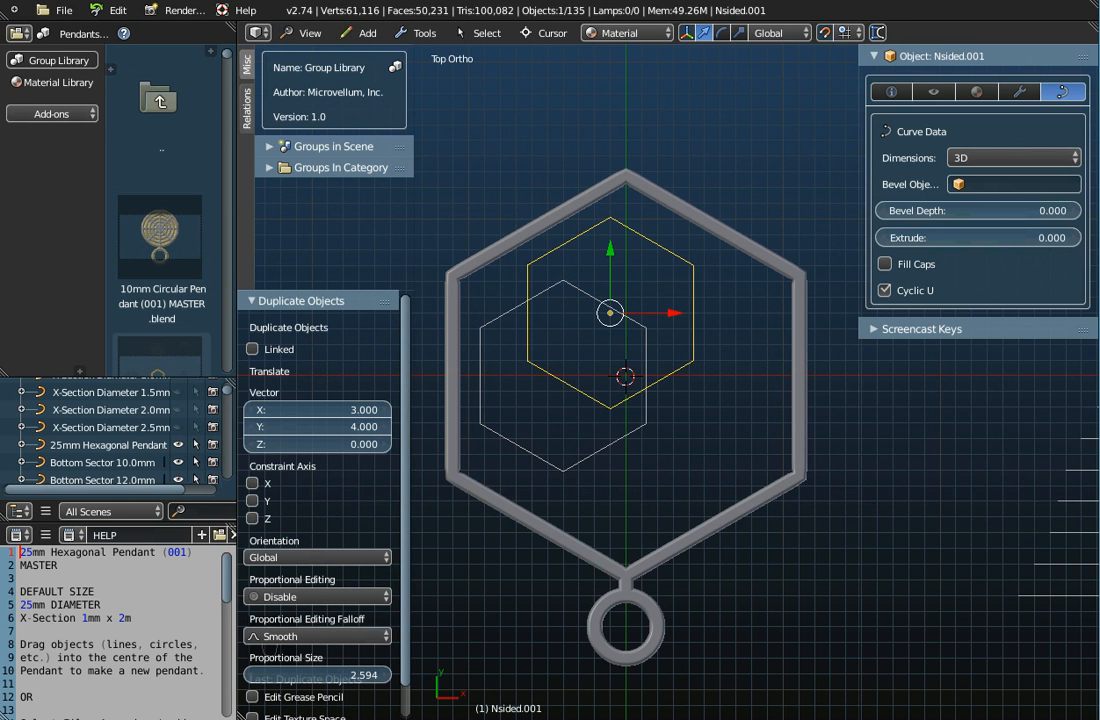
Duplicate the upper hexagon and place the copy at an offset of 6 in X and -5 in Y.
{"action": "left_click", "coordinate": [425, 33]}
{"action": "mouse_move", "coordinate": [440, 54]}
{"action": "left_click", "coordinate": [530, 82]}
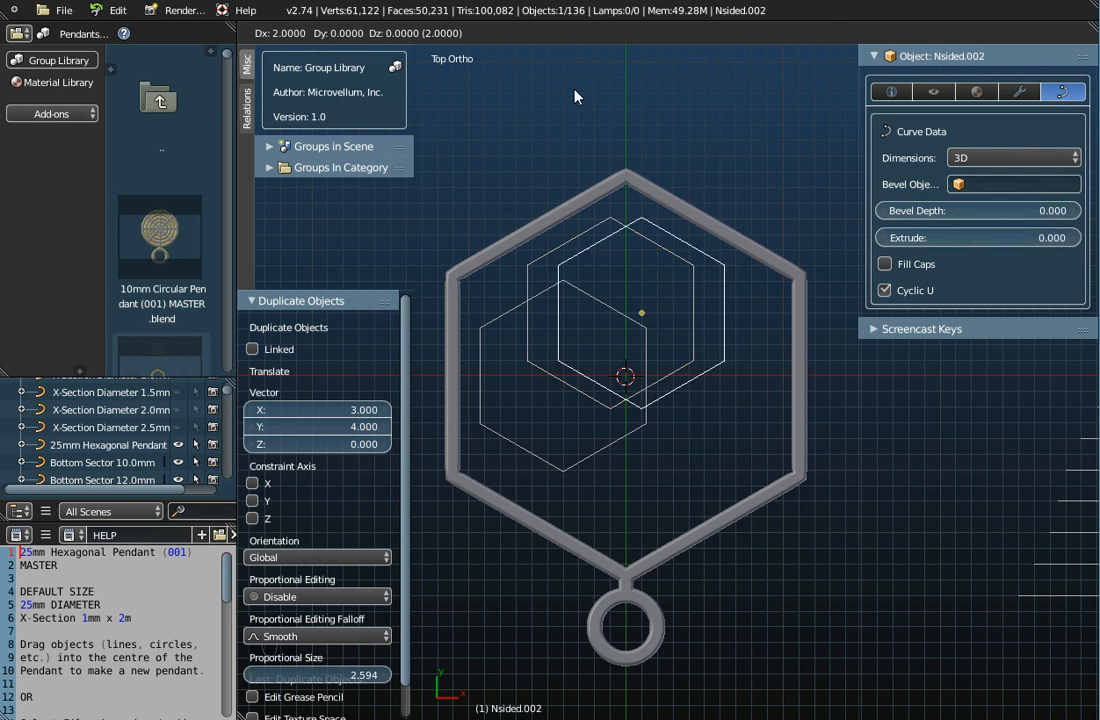
{"action": "left_click", "coordinate": [632, 175]}
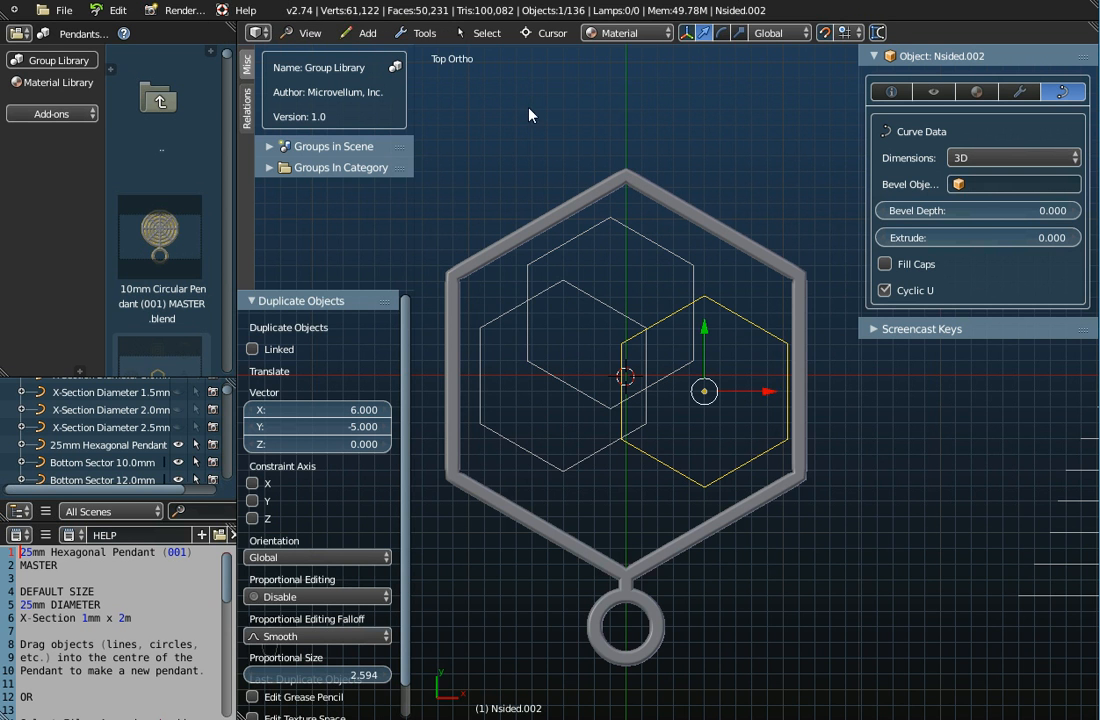
Duplicate the right-hand hexagon and place the copy at an offset of -5 in X and -5 in Y.
{"action": "left_click", "coordinate": [425, 33]}
{"action": "mouse_move", "coordinate": [427, 55]}
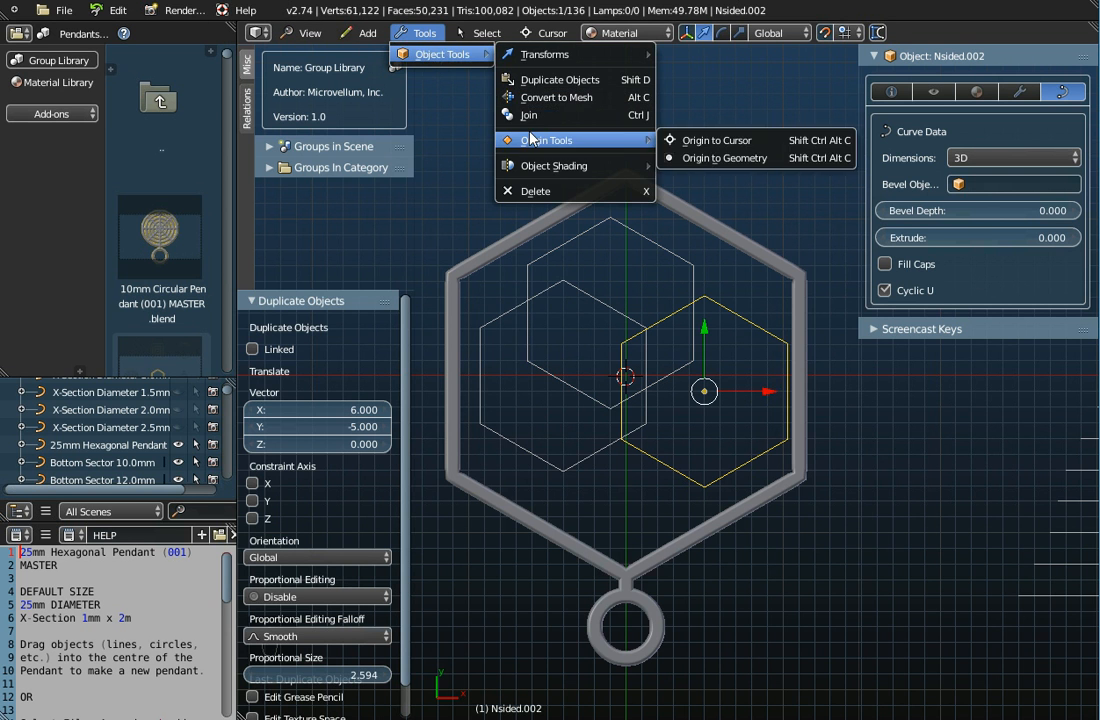
{"action": "left_click", "coordinate": [540, 80]}
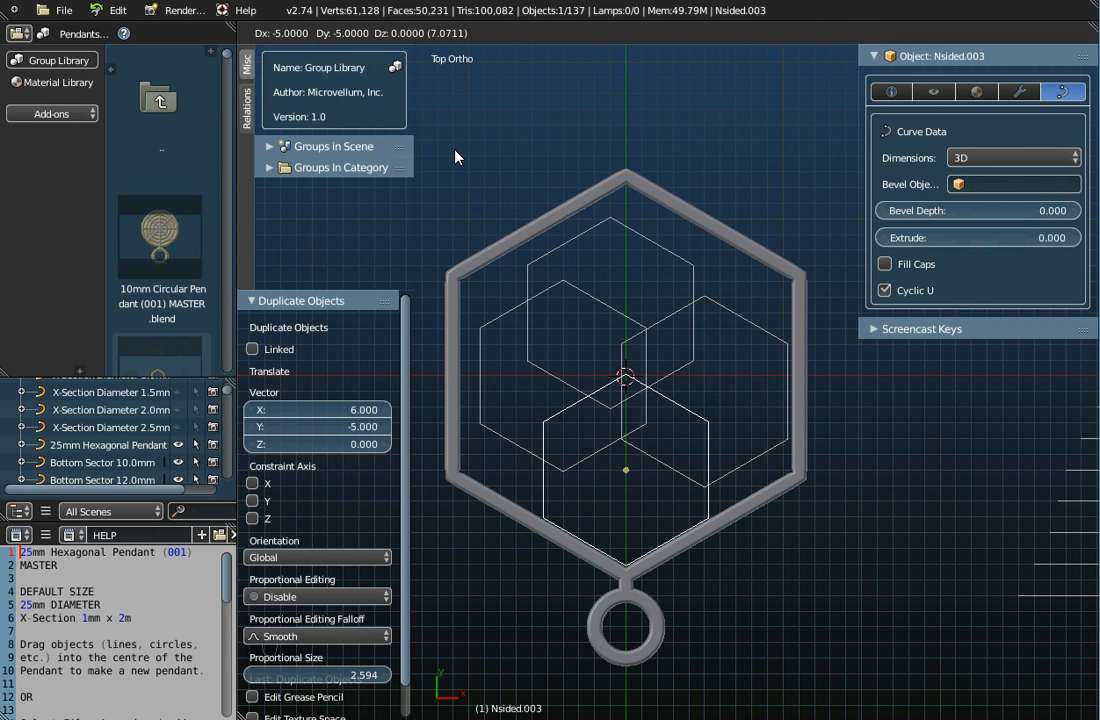
{"action": "left_click", "coordinate": [455, 157]}
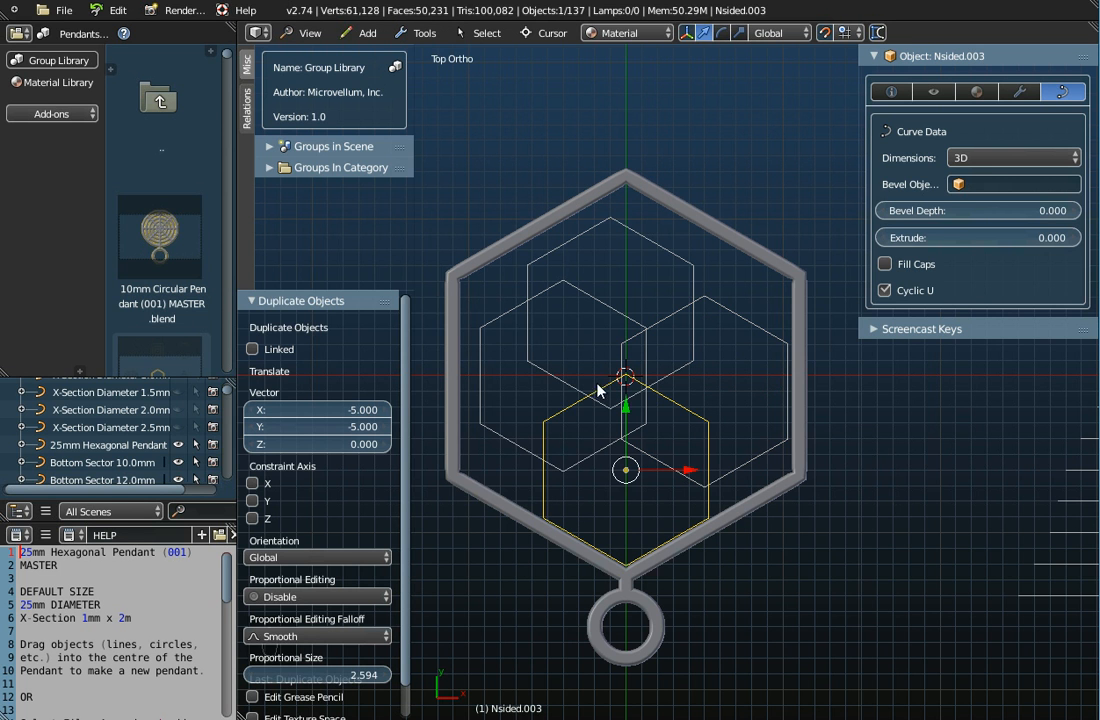
Move the upper hexagon 2 units along Y and the left-hand hexagon -2 units along X.
{"action": "right_click", "coordinate": [614, 243]}
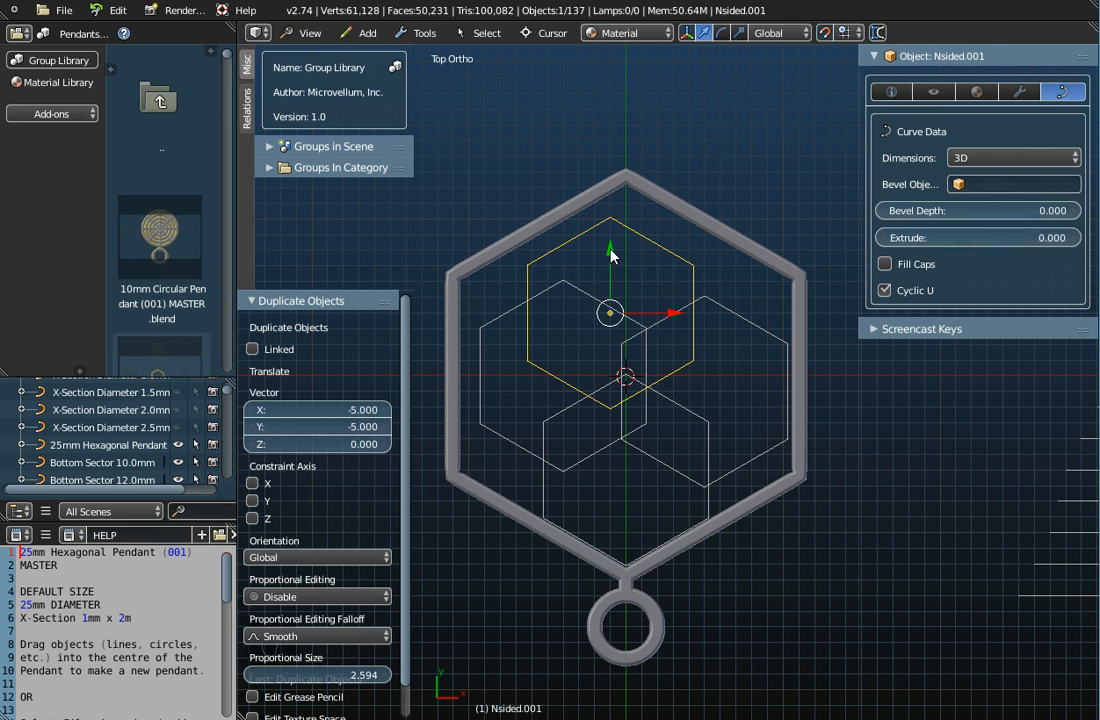
{"action": "key", "text": "g"}
{"action": "key", "text": "y"}
{"action": "left_click", "coordinate": [609, 228]}
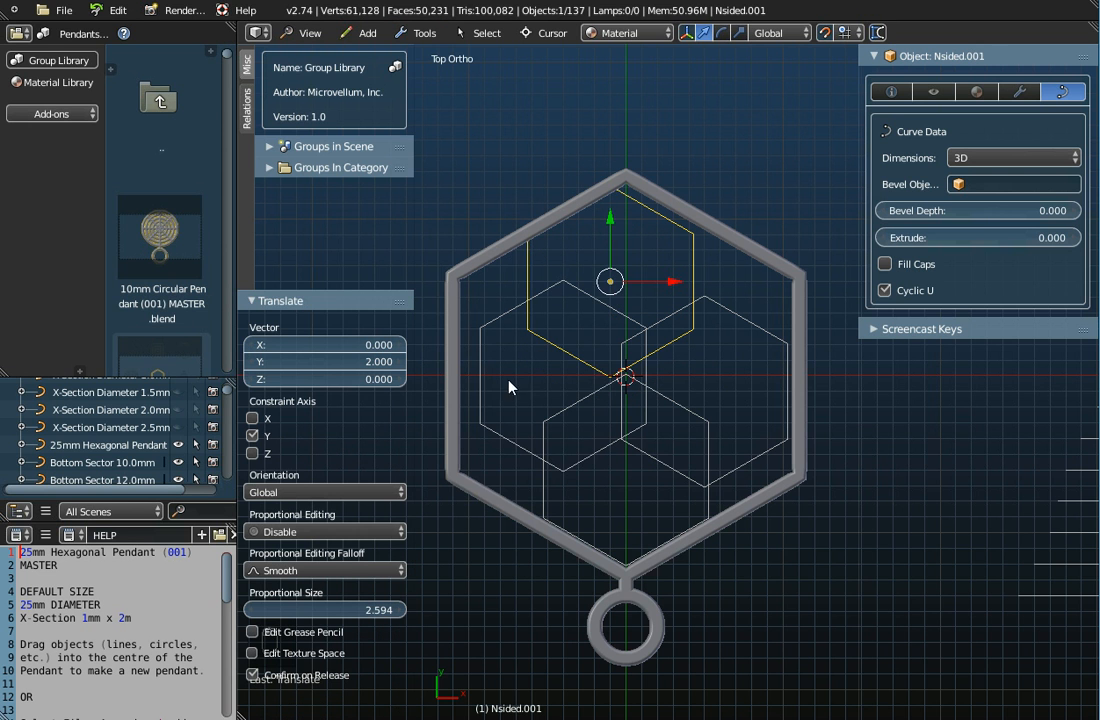
{"action": "right_click", "coordinate": [480, 392]}
{"action": "key", "text": "g"}
{"action": "key", "text": "x"}
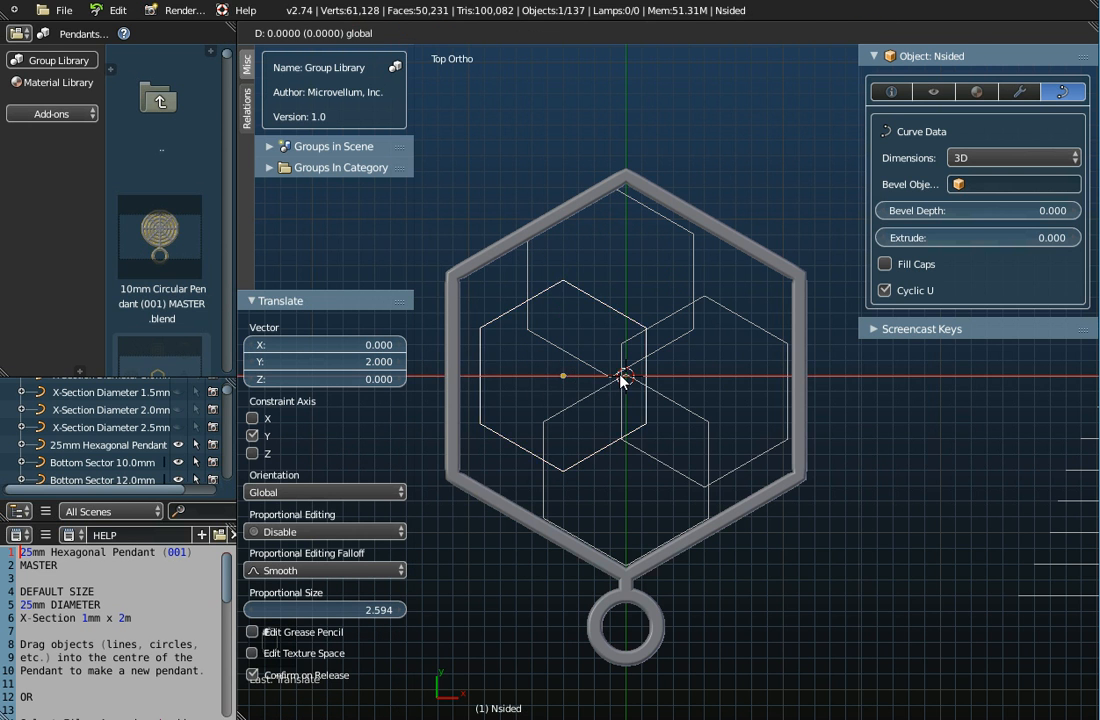
{"action": "left_click", "coordinate": [606, 391]}
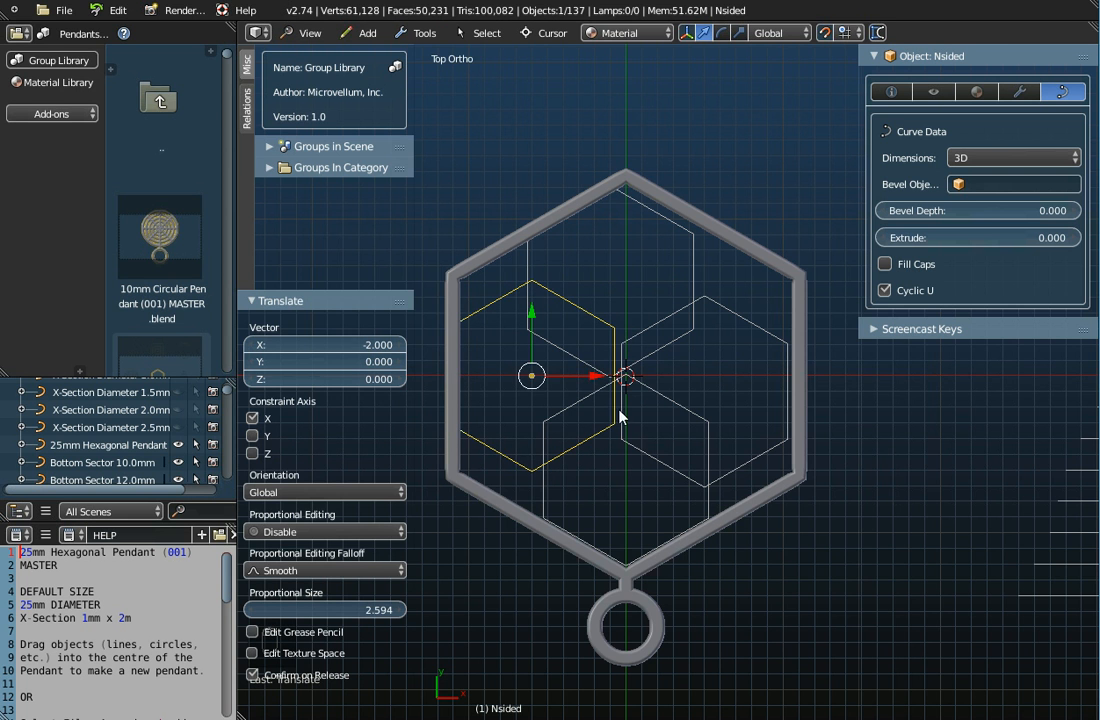
Select all four small hexagons inside the frame and join them into one curve object.
{"action": "scroll", "coordinate": [629, 437], "scroll_direction": "down", "scroll_amount": 2}
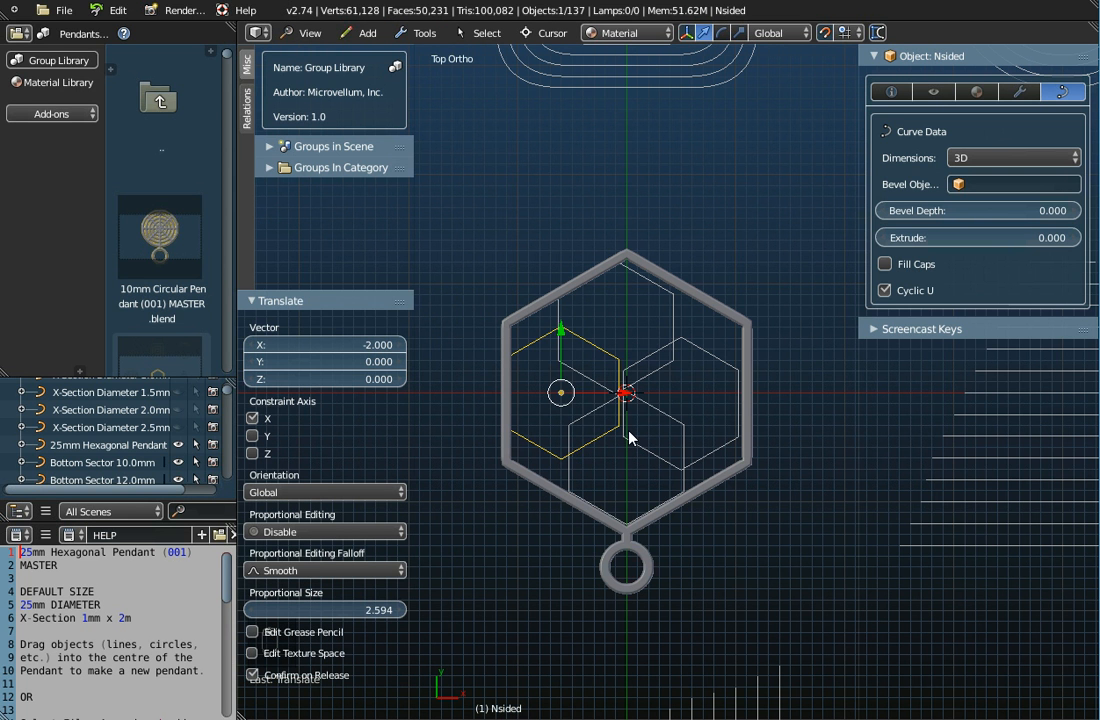
{"action": "right_click", "coordinate": [673, 316], "text": "shift"}
{"action": "right_click", "coordinate": [718, 366], "text": "shift"}
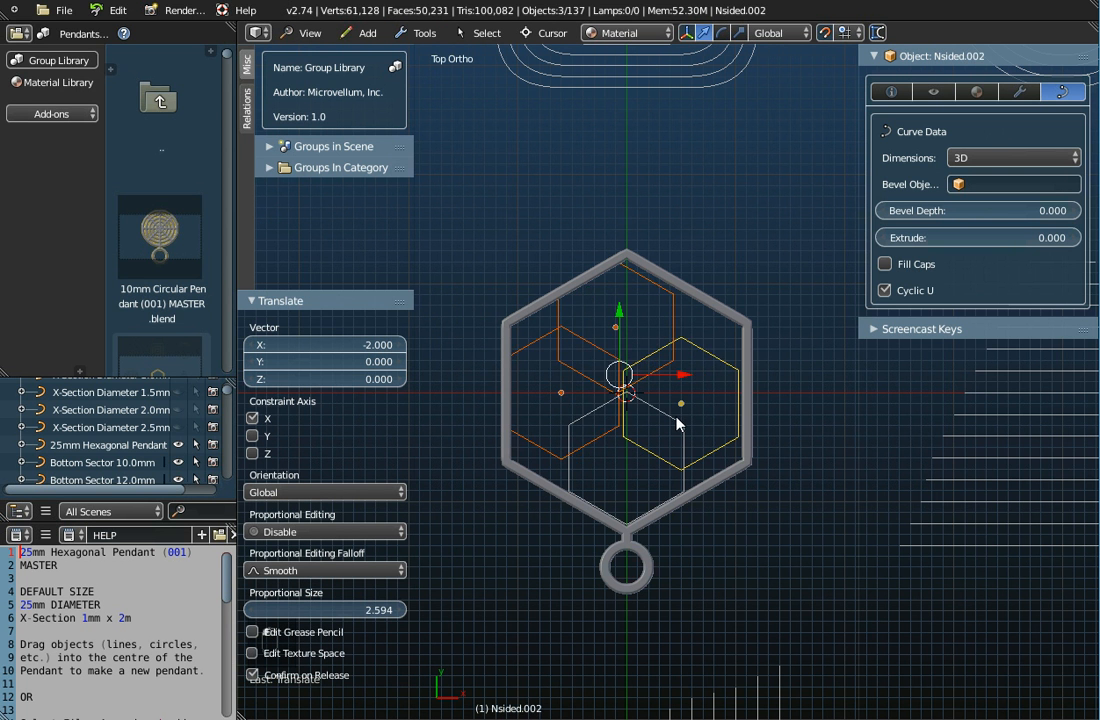
{"action": "right_click", "coordinate": [570, 477], "text": "shift"}
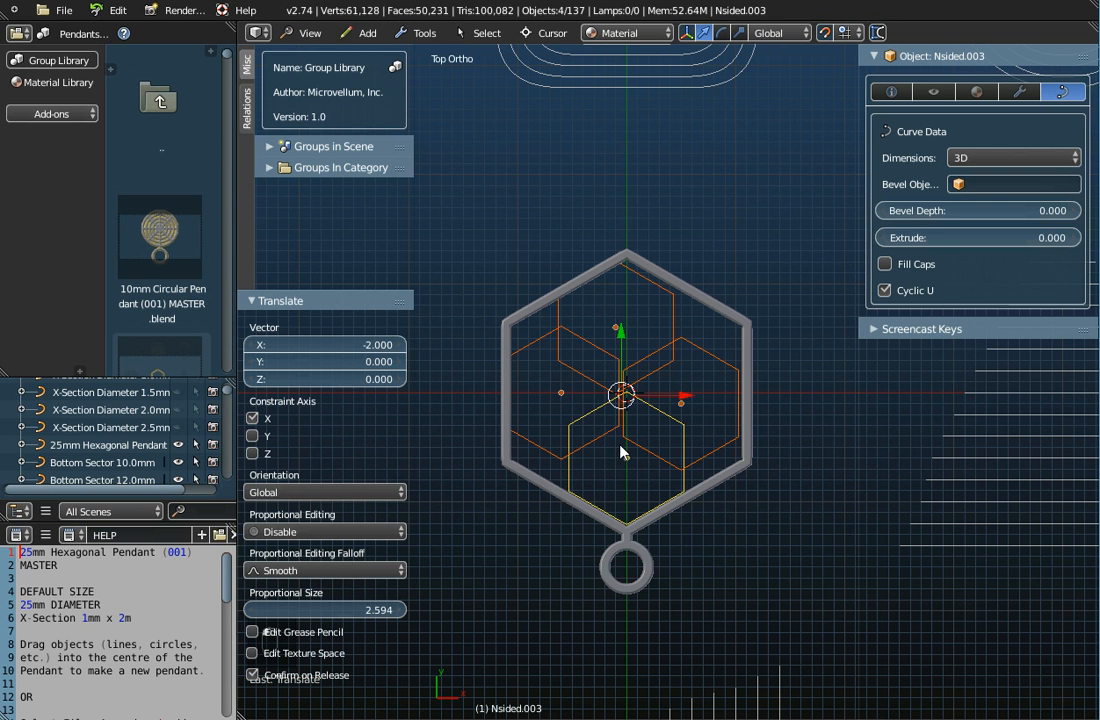
{"action": "left_click", "coordinate": [418, 32]}
{"action": "mouse_move", "coordinate": [443, 54]}
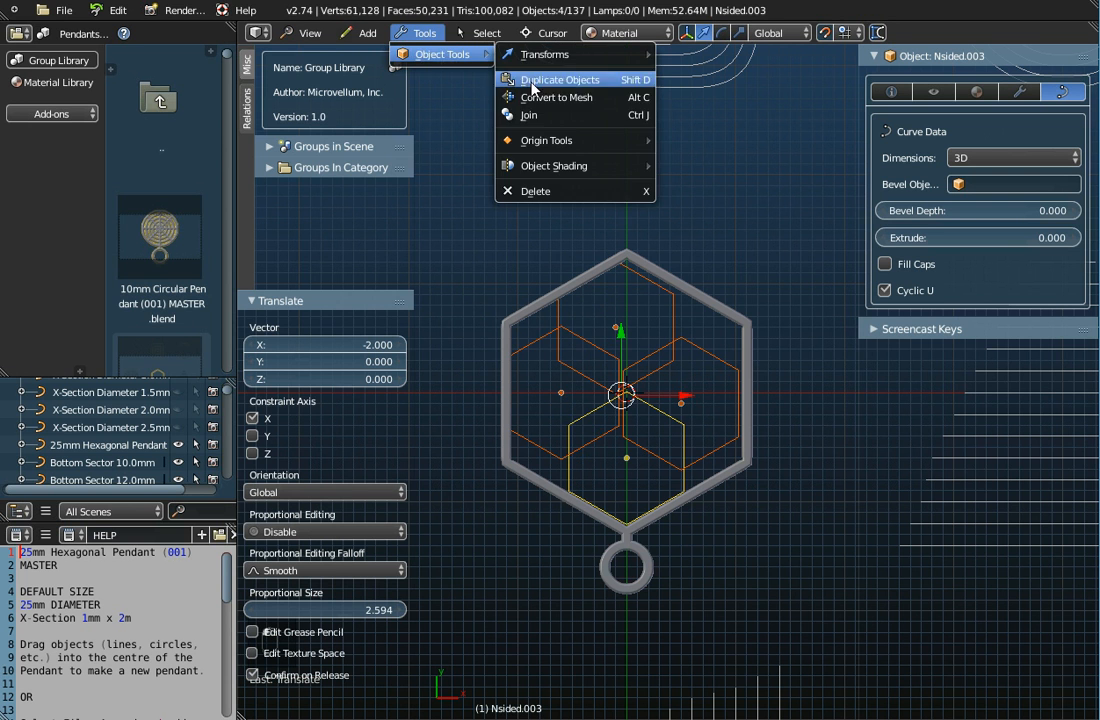
{"action": "left_click", "coordinate": [573, 116]}
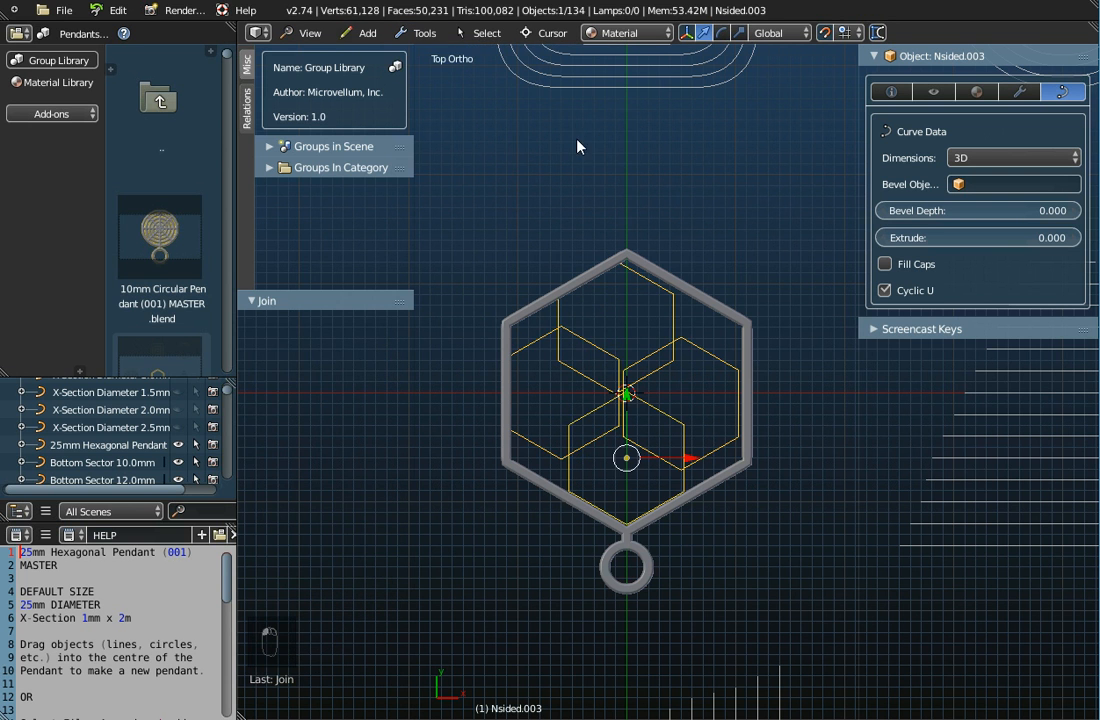
Add the 25mm hexagonal pendant frame to the selection as the active object and join the small hexagons into it.
{"action": "right_click", "coordinate": [711, 305], "text": "shift"}
{"action": "left_click", "coordinate": [420, 32]}
{"action": "mouse_move", "coordinate": [440, 54]}
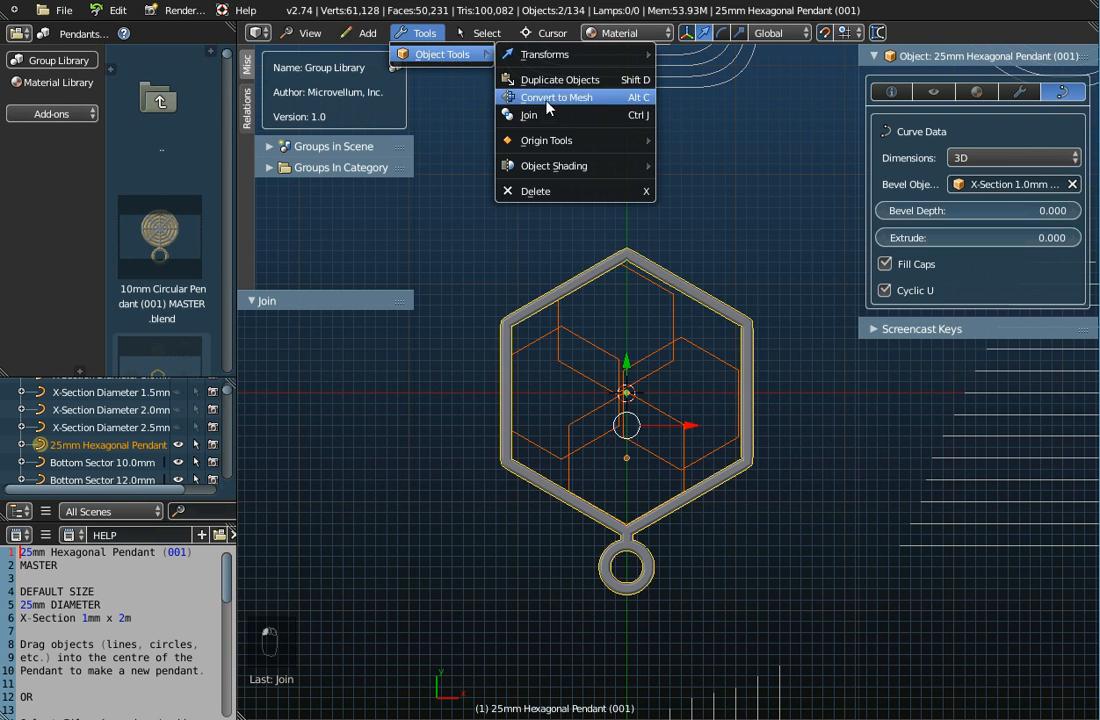
{"action": "left_click", "coordinate": [502, 116]}
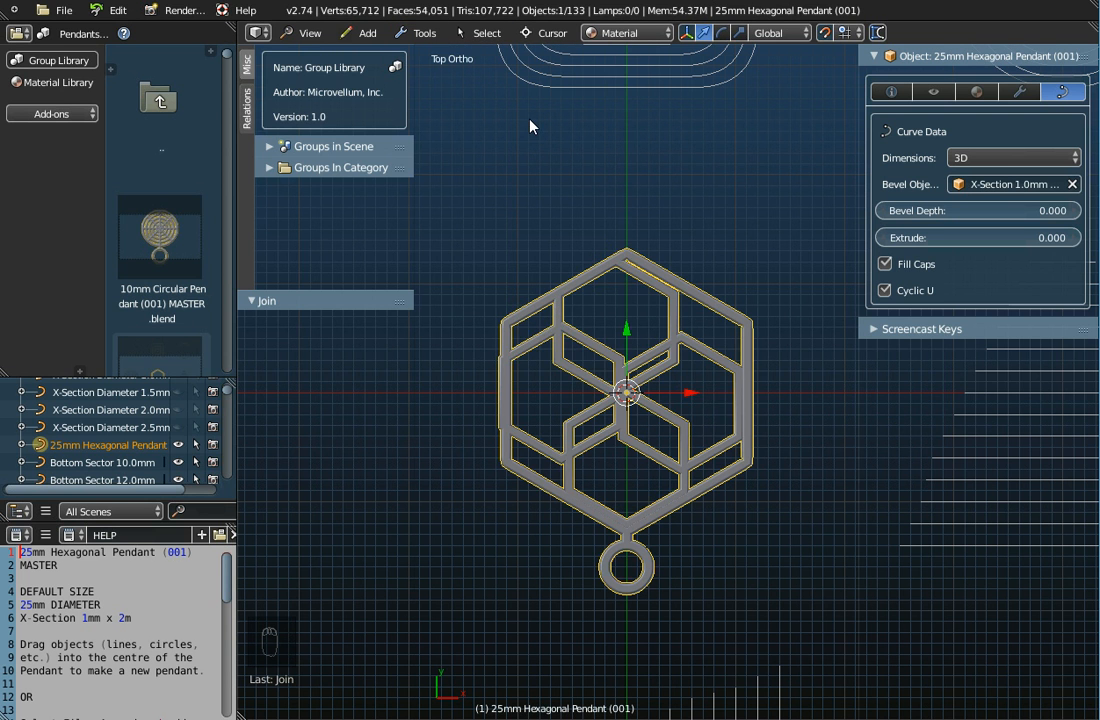
Edit the joined pendant's curve points and move the left-hand small hexagon's two outer corner points 1 unit along X.
{"action": "scroll", "coordinate": [506, 391], "scroll_direction": "up", "scroll_amount": 5}
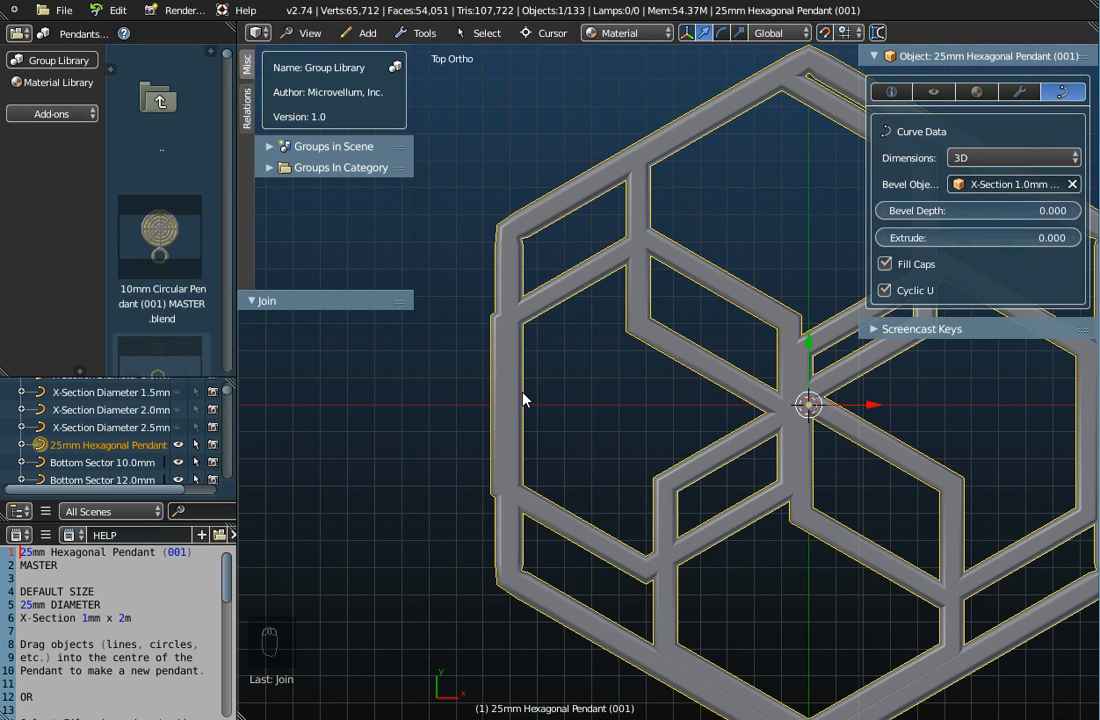
{"action": "key", "text": "Tab"}
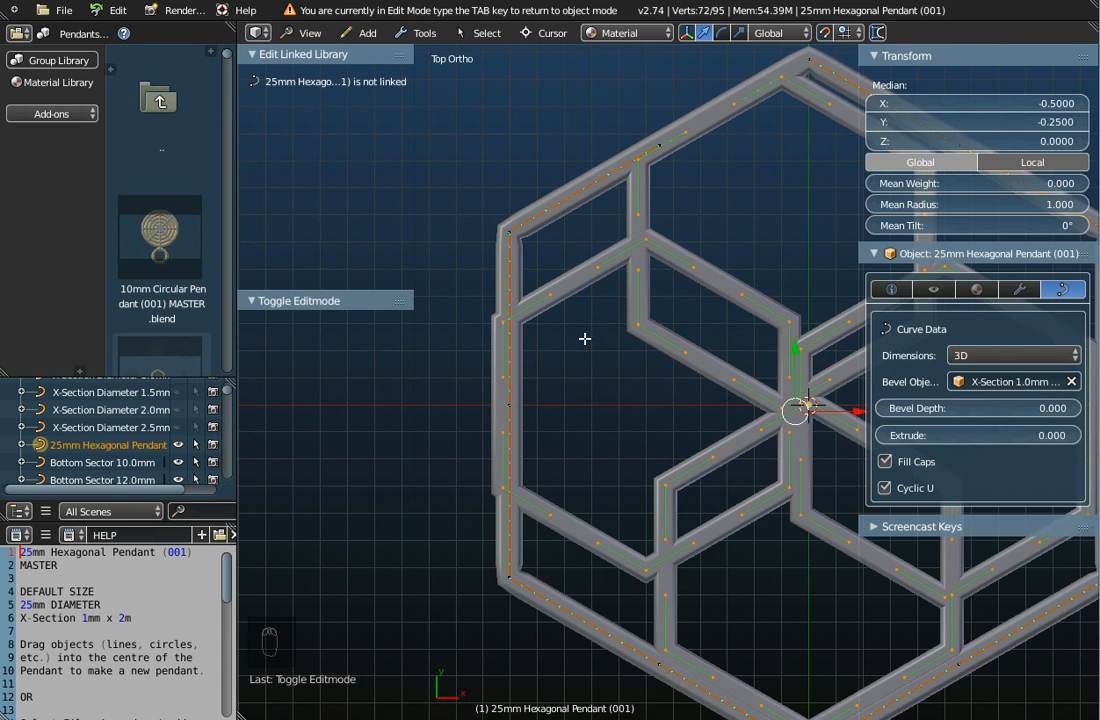
{"action": "key", "text": "a"}
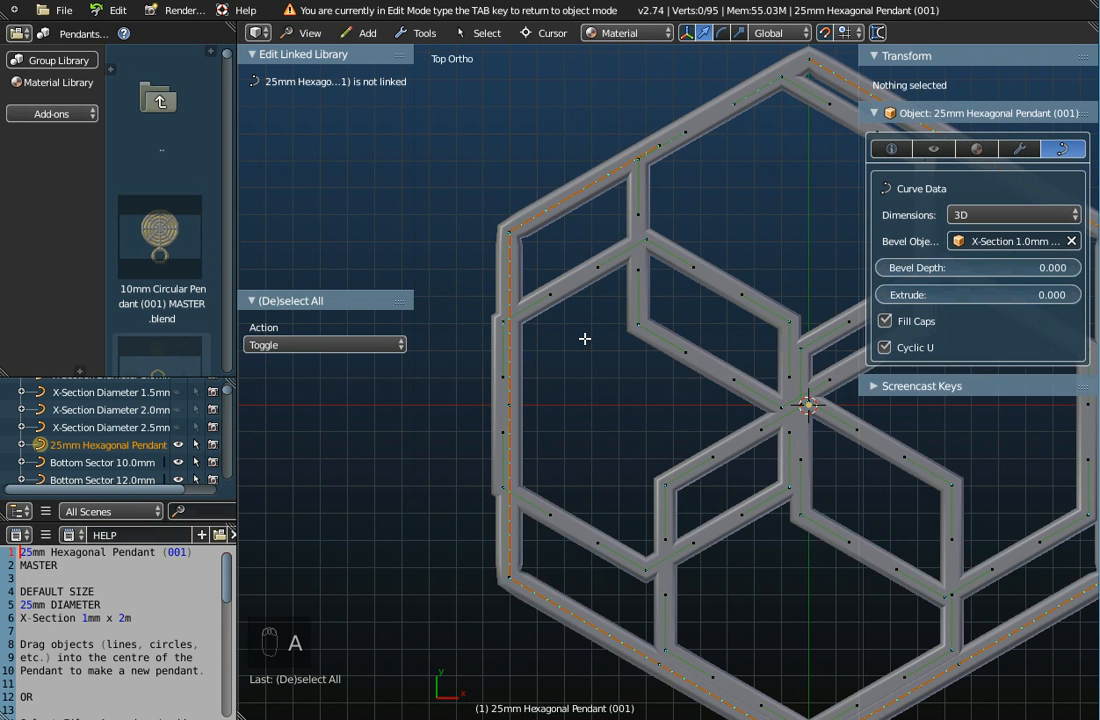
{"action": "right_click", "coordinate": [502, 323]}
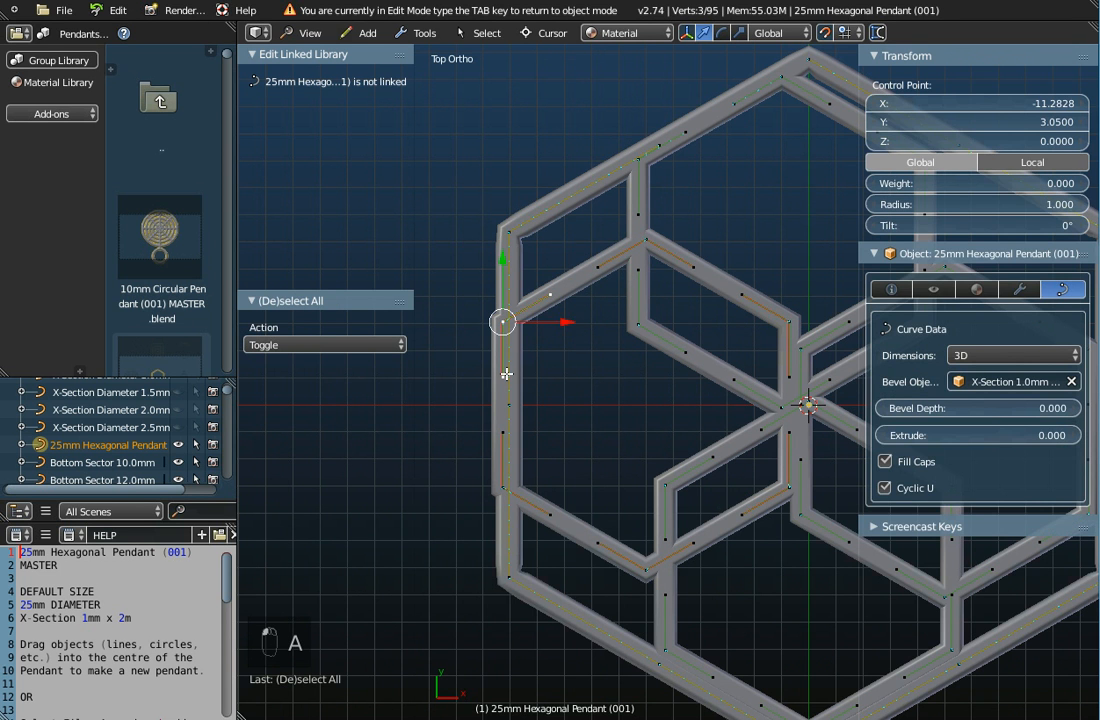
{"action": "right_click", "coordinate": [501, 487], "text": "shift"}
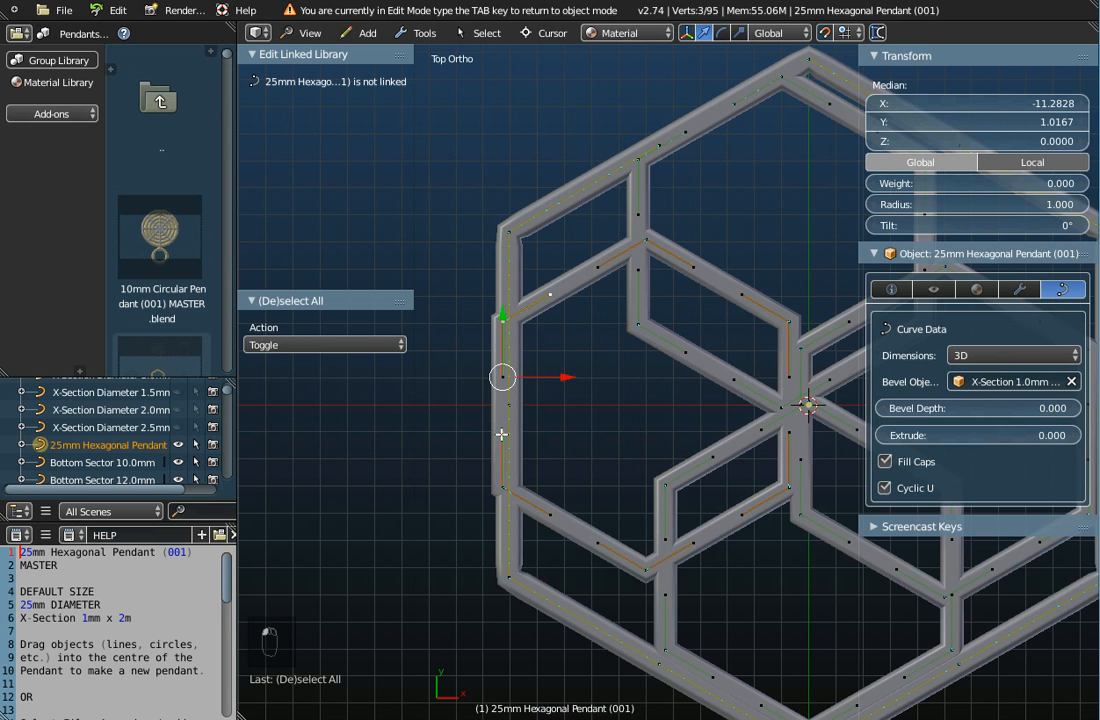
{"action": "right_click", "coordinate": [500, 486], "text": "shift"}
{"action": "mouse_move", "coordinate": [563, 401]}
{"action": "left_mouse_down"}
{"action": "mouse_move", "coordinate": [597, 400]}
{"action": "mouse_move", "coordinate": [543, 403]}
{"action": "mouse_move", "coordinate": [560, 400]}
{"action": "left_mouse_up"}
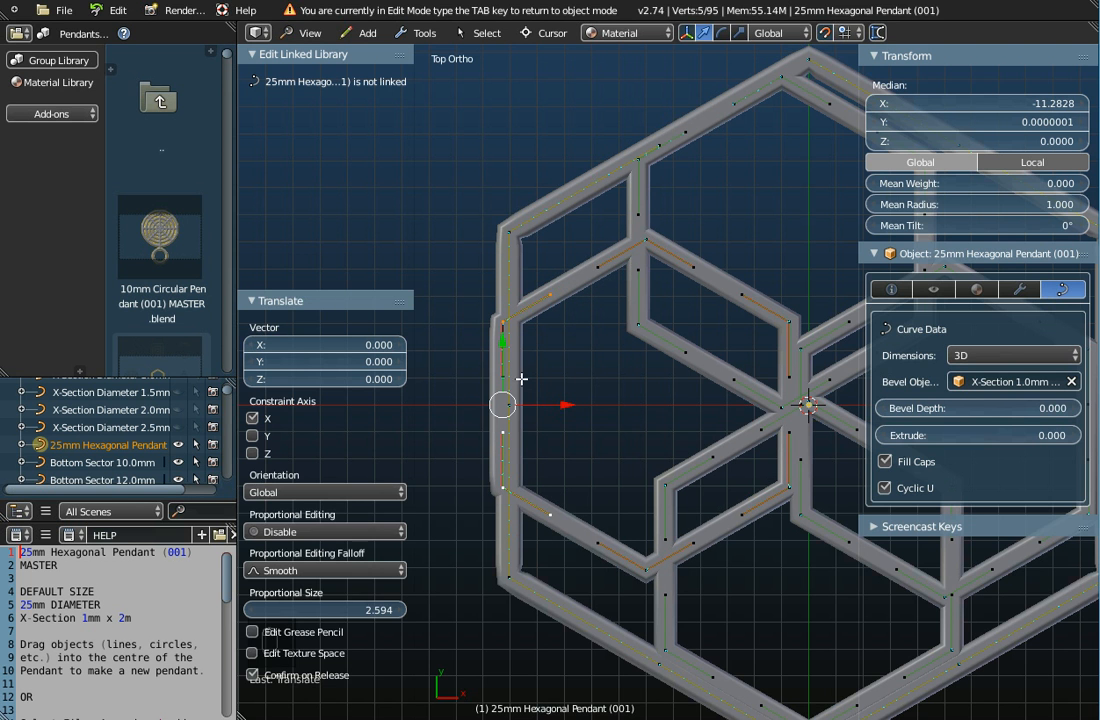
{"action": "scroll", "coordinate": [500, 375], "scroll_direction": "up", "scroll_amount": 2}
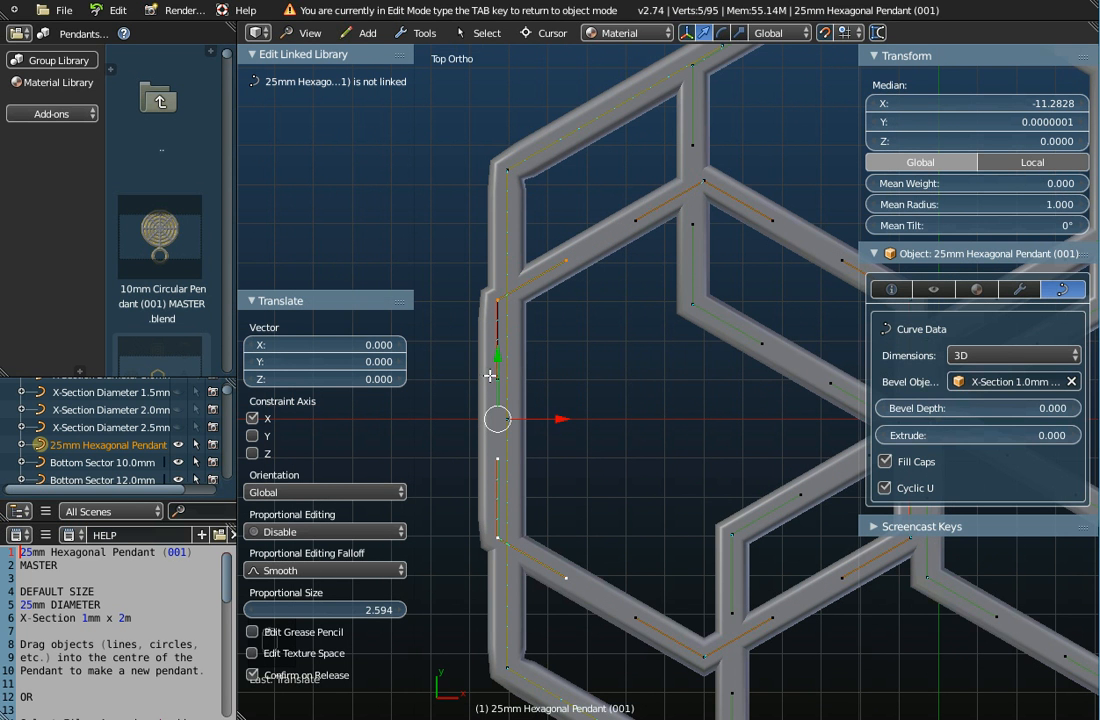
{"action": "right_click", "coordinate": [497, 377]}
{"action": "right_click", "coordinate": [498, 294]}
{"action": "right_click", "coordinate": [497, 462], "text": "shift"}
{"action": "right_click", "coordinate": [497, 537], "text": "shift"}
{"action": "left_click_drag", "start_coordinate": [562, 419], "coordinate": [586, 414], "text": "ctrl"}
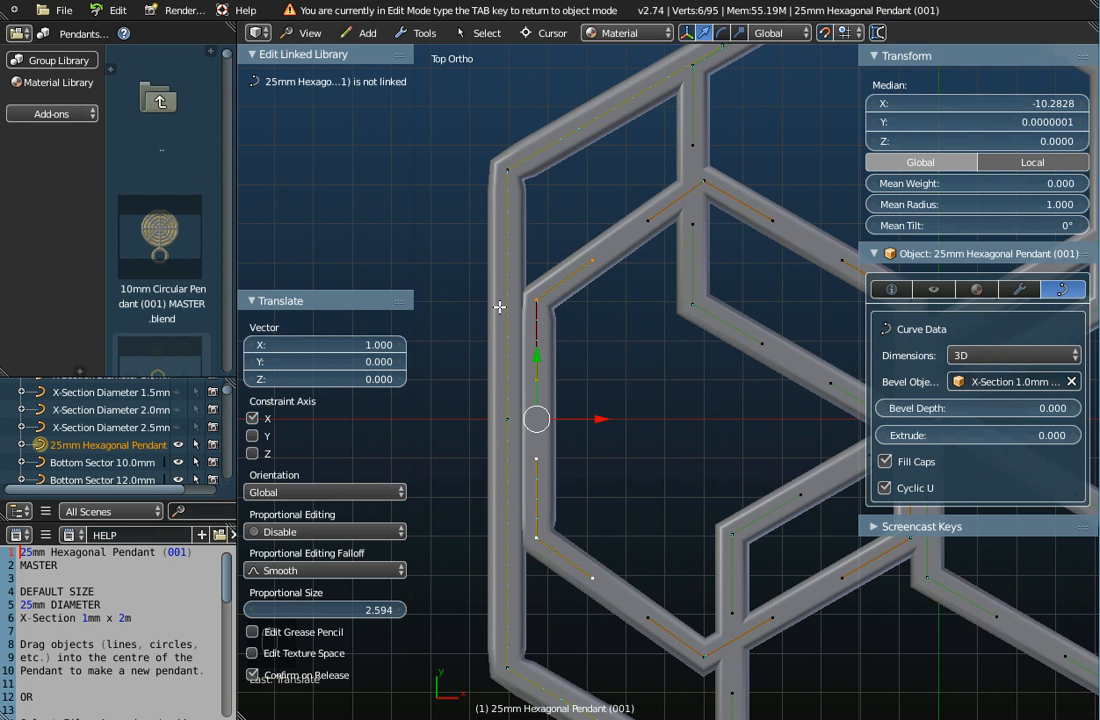
Fine-tune the selected outer corner points to a median X of -10.6828 so the small hexagon's side overlaps the frame.
{"action": "mouse_move", "coordinate": [494, 408]}
{"action": "middle_mouse_down"}
{"action": "mouse_move", "coordinate": [514, 370]}
{"action": "mouse_move", "coordinate": [493, 400]}
{"action": "middle_mouse_up"}
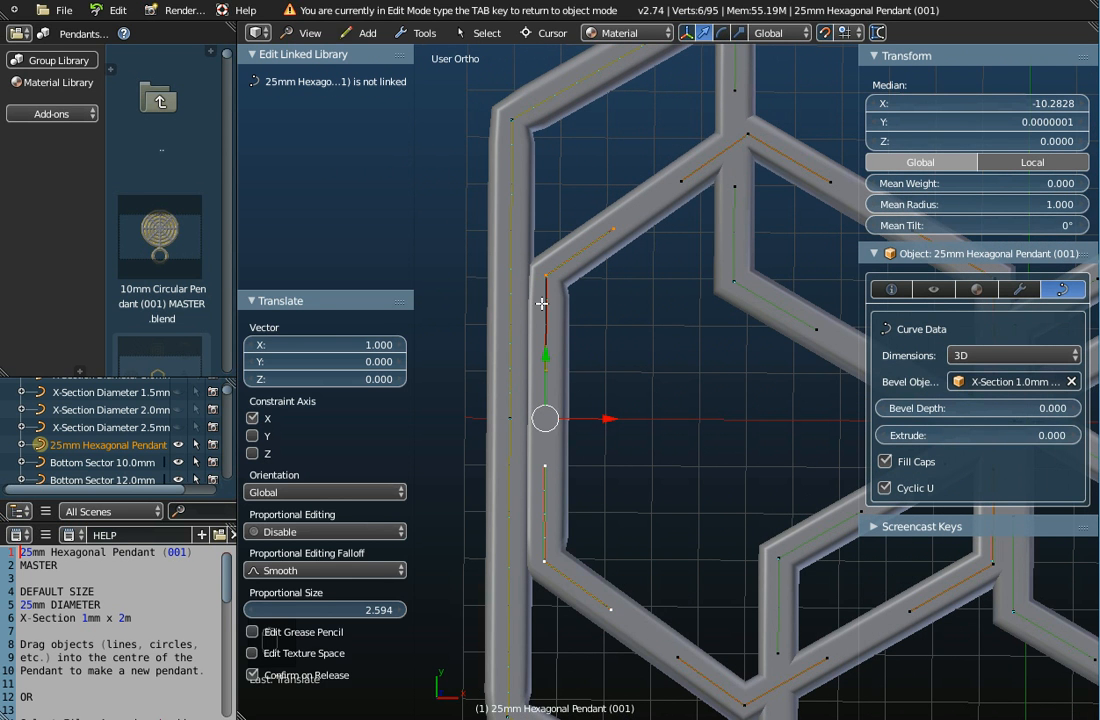
{"action": "left_click", "coordinate": [875, 106]}
{"action": "left_click", "coordinate": [875, 106]}
{"action": "left_click", "coordinate": [875, 106]}
{"action": "left_click", "coordinate": [875, 106]}
{"action": "left_click", "coordinate": [875, 106]}
{"action": "left_click", "coordinate": [875, 106]}
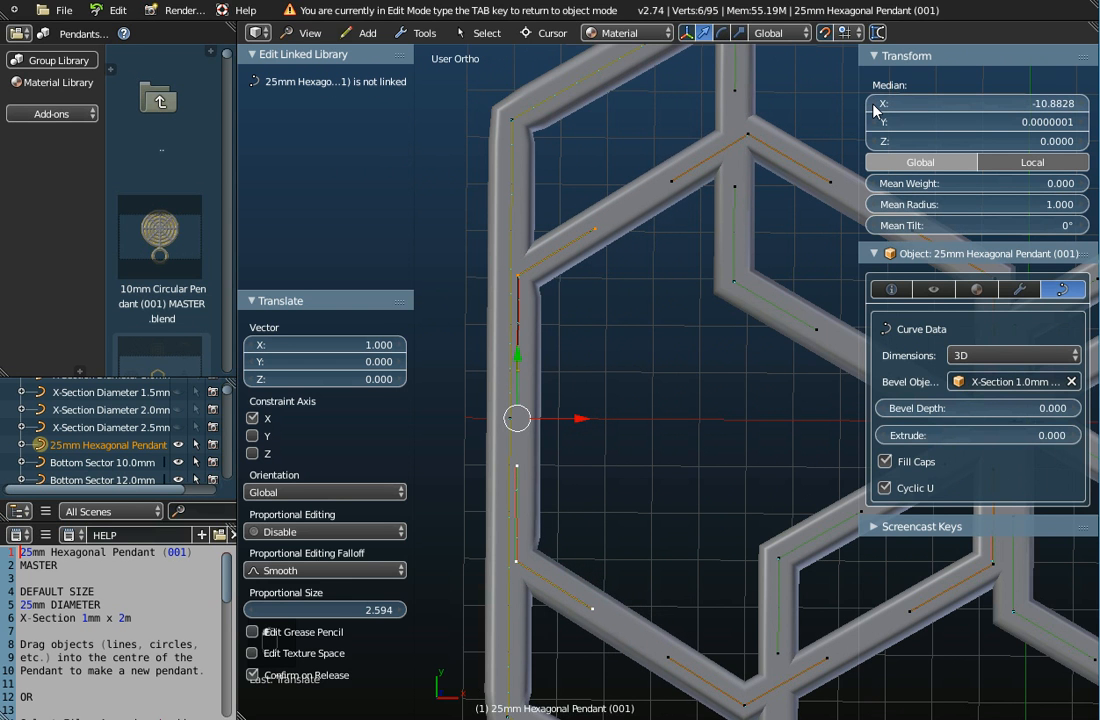
{"action": "left_click", "coordinate": [1086, 106]}
{"action": "left_click", "coordinate": [1086, 106]}
{"action": "left_click", "coordinate": [1086, 106]}
{"action": "left_click", "coordinate": [1086, 106]}
{"action": "left_click", "coordinate": [1086, 106]}
{"action": "left_click", "coordinate": [1086, 106]}
{"action": "left_click", "coordinate": [1086, 106]}
{"action": "left_click", "coordinate": [1086, 106]}
{"action": "left_click", "coordinate": [1086, 106]}
{"action": "left_click", "coordinate": [1086, 106]}
{"action": "left_click", "coordinate": [1086, 106]}
{"action": "left_click", "coordinate": [1086, 106]}
{"action": "left_click", "coordinate": [1086, 106]}
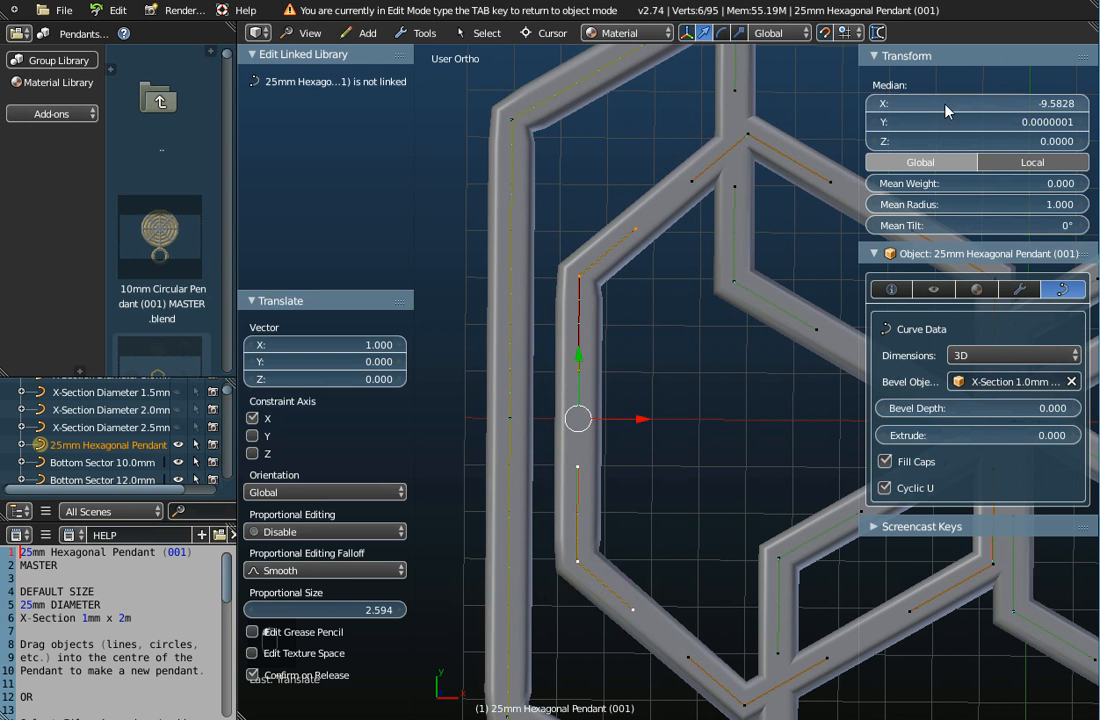
{"action": "left_click", "coordinate": [876, 106]}
{"action": "left_click", "coordinate": [876, 106]}
{"action": "left_click", "coordinate": [876, 106]}
{"action": "left_click", "coordinate": [876, 106]}
{"action": "left_click", "coordinate": [876, 106]}
{"action": "left_click", "coordinate": [876, 106]}
{"action": "left_click", "coordinate": [876, 106]}
{"action": "left_click", "coordinate": [876, 106]}
{"action": "left_click", "coordinate": [876, 106]}
{"action": "left_click", "coordinate": [876, 106]}
{"action": "left_click", "coordinate": [876, 106]}
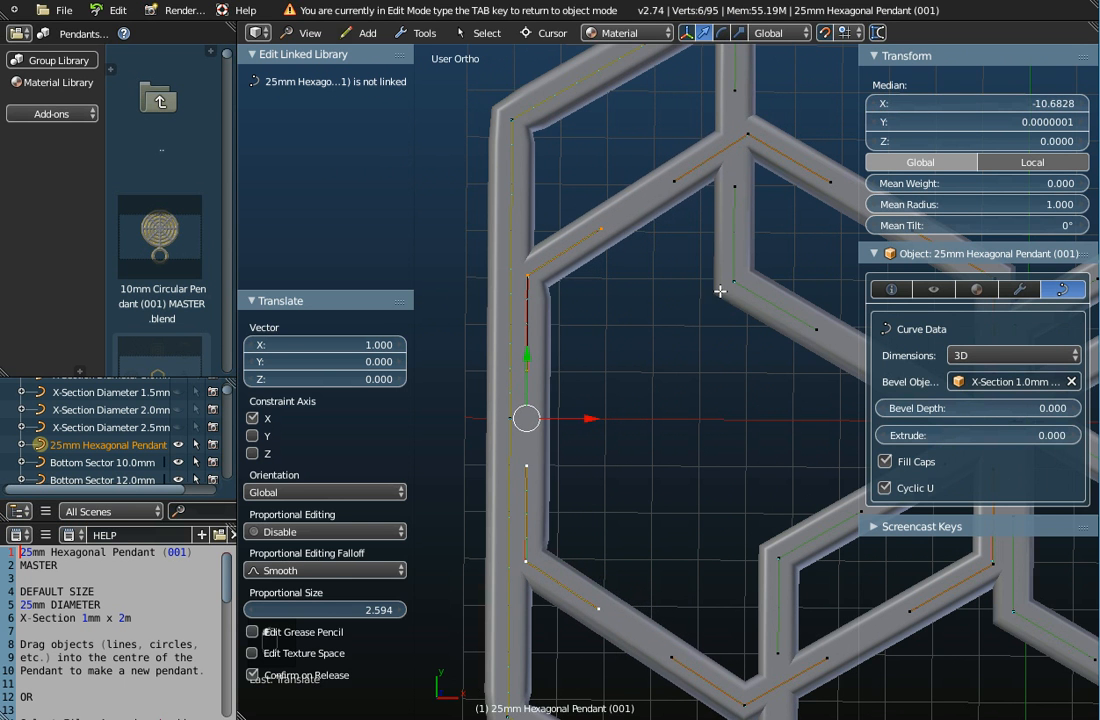
Return to object mode and examine the whole joined pendant from several angles.
{"action": "scroll", "coordinate": [629, 393], "scroll_direction": "down", "scroll_amount": 3}
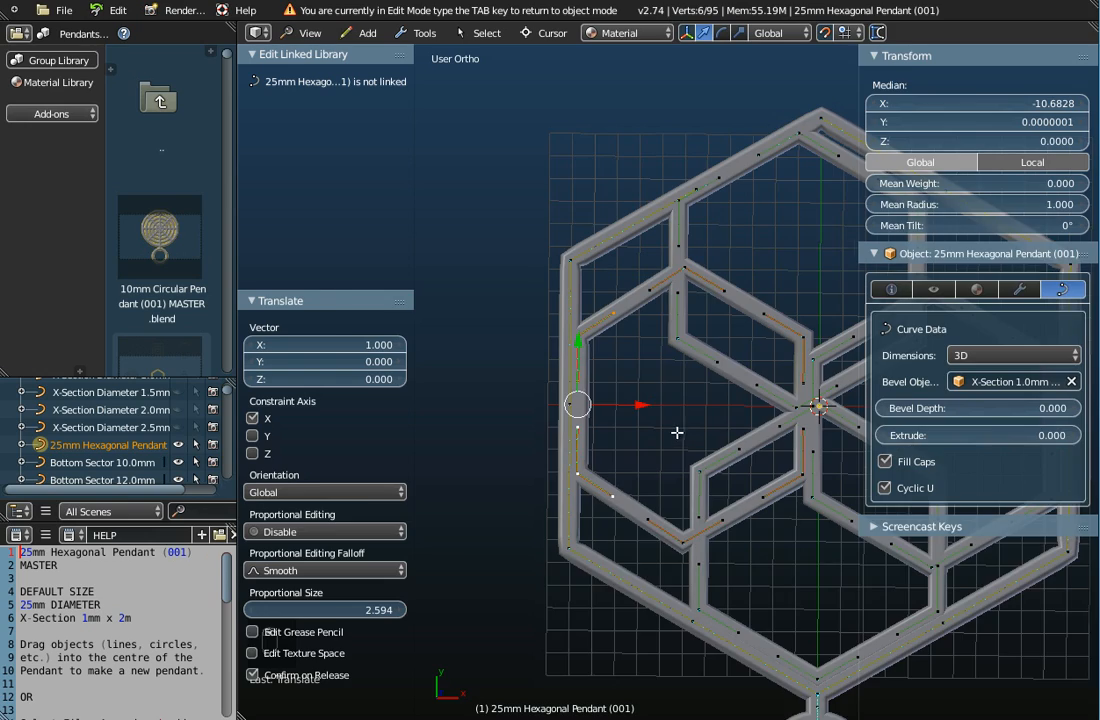
{"action": "scroll", "coordinate": [677, 432], "scroll_direction": "down", "scroll_amount": 2}
{"action": "middle_click_drag", "start_coordinate": [570, 381], "coordinate": [677, 166]}
{"action": "key", "text": "Tab"}
{"action": "middle_click_drag", "start_coordinate": [679, 300], "coordinate": [598, 158]}
{"action": "middle_click_drag", "start_coordinate": [580, 262], "coordinate": [523, 297]}
{"action": "middle_click_drag", "start_coordinate": [687, 418], "coordinate": [689, 498]}
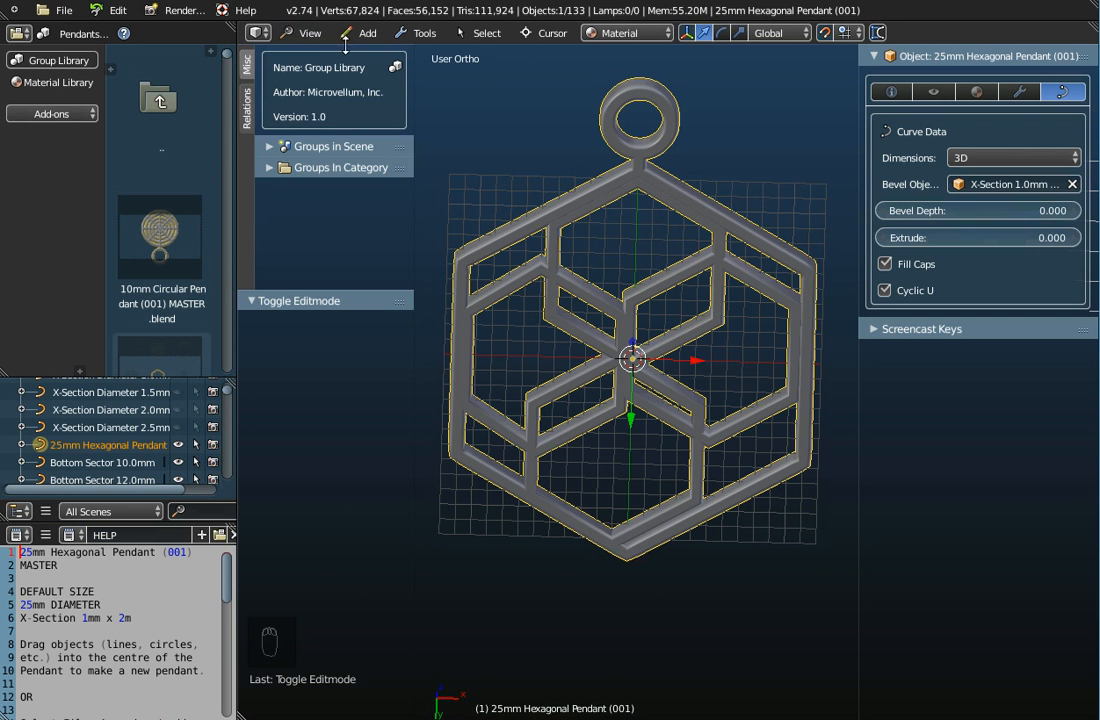
Reopen the recent 25mm Hexagonal Pendant (001) MASTER file to start from the empty frame.
{"action": "left_click", "coordinate": [62, 10]}
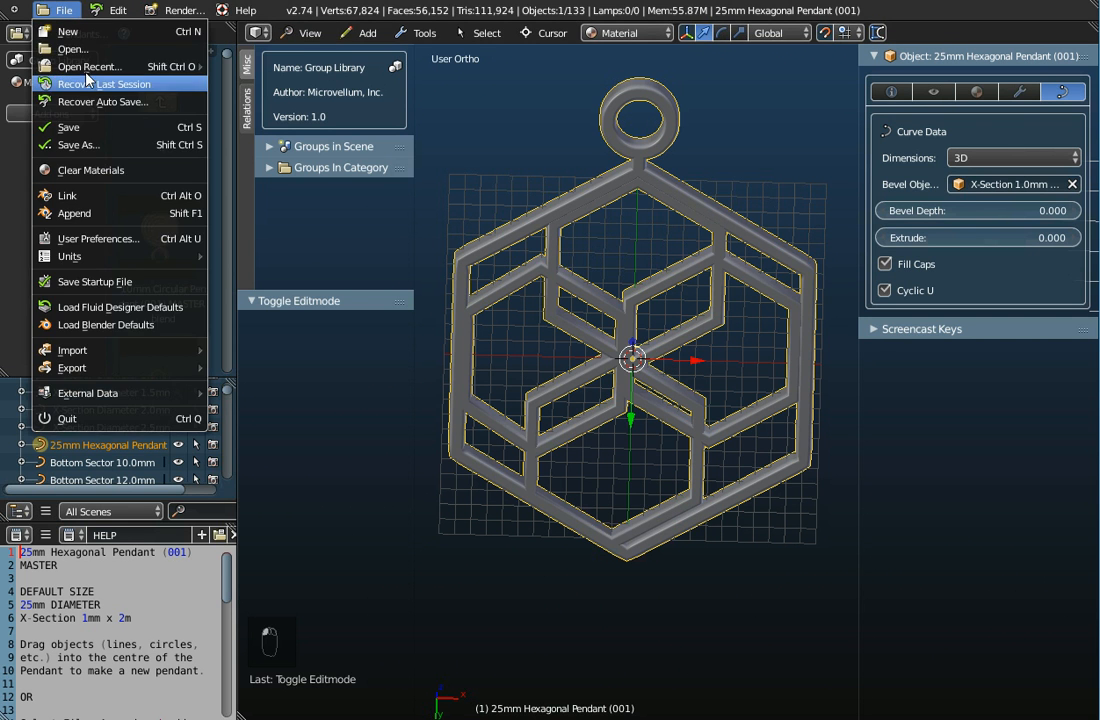
{"action": "mouse_move", "coordinate": [95, 66]}
{"action": "left_click", "coordinate": [256, 68]}
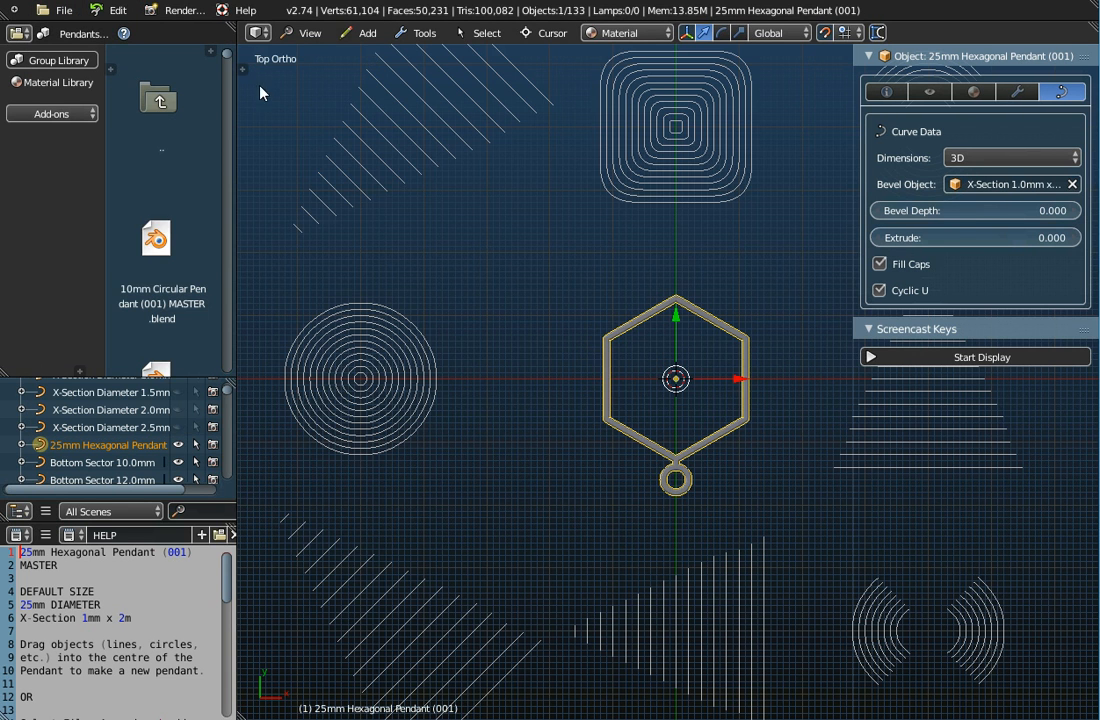
{"action": "scroll", "coordinate": [707, 452], "scroll_direction": "up", "scroll_amount": 1}
{"action": "scroll", "coordinate": [707, 452], "scroll_direction": "up", "scroll_amount": 2}
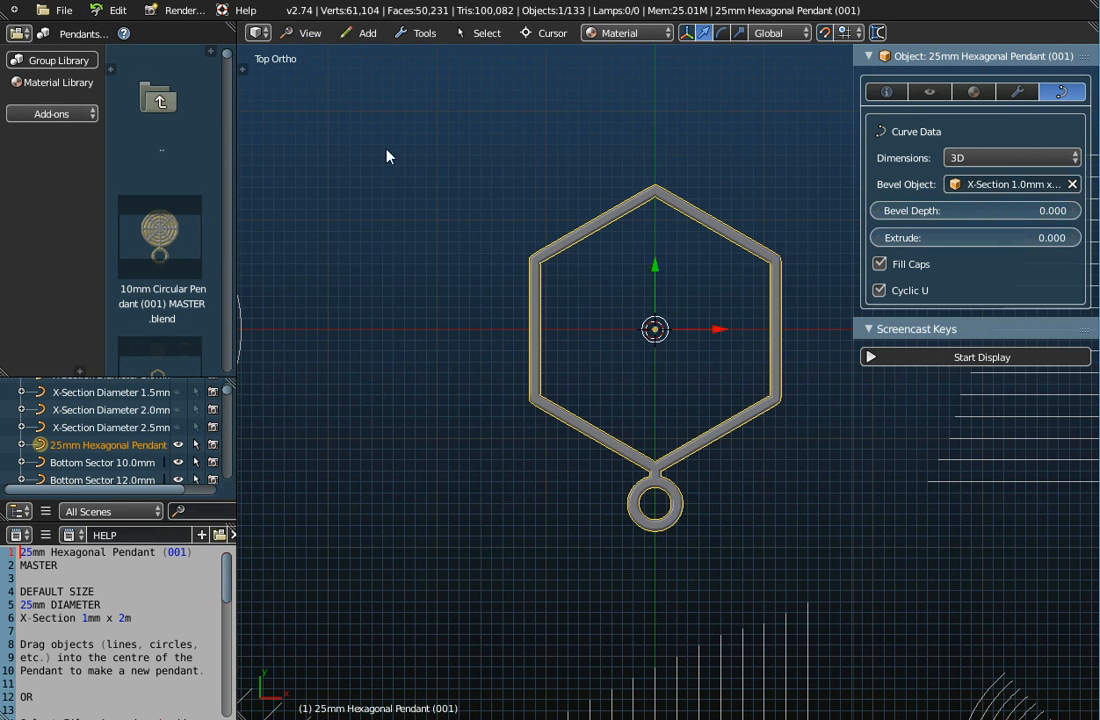
Show the operator settings beside the viewport, start the Screencast Keys display and collapse its section.
{"action": "left_click", "coordinate": [244, 69]}
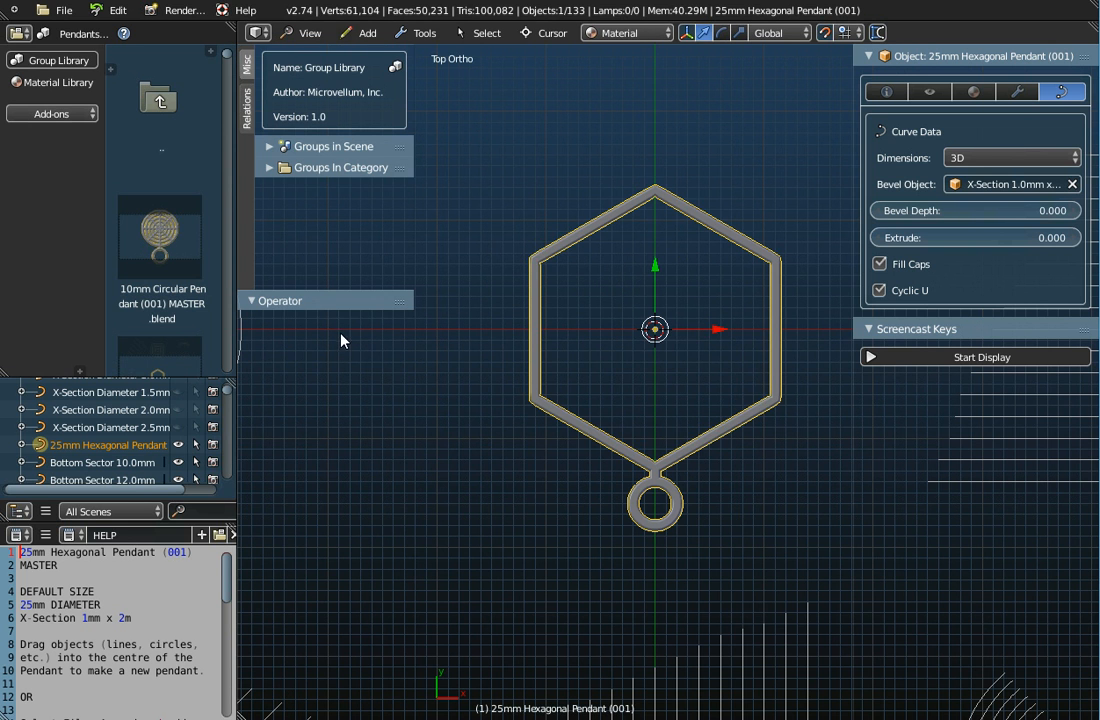
{"action": "left_click", "coordinate": [960, 357]}
{"action": "left_click", "coordinate": [917, 328]}
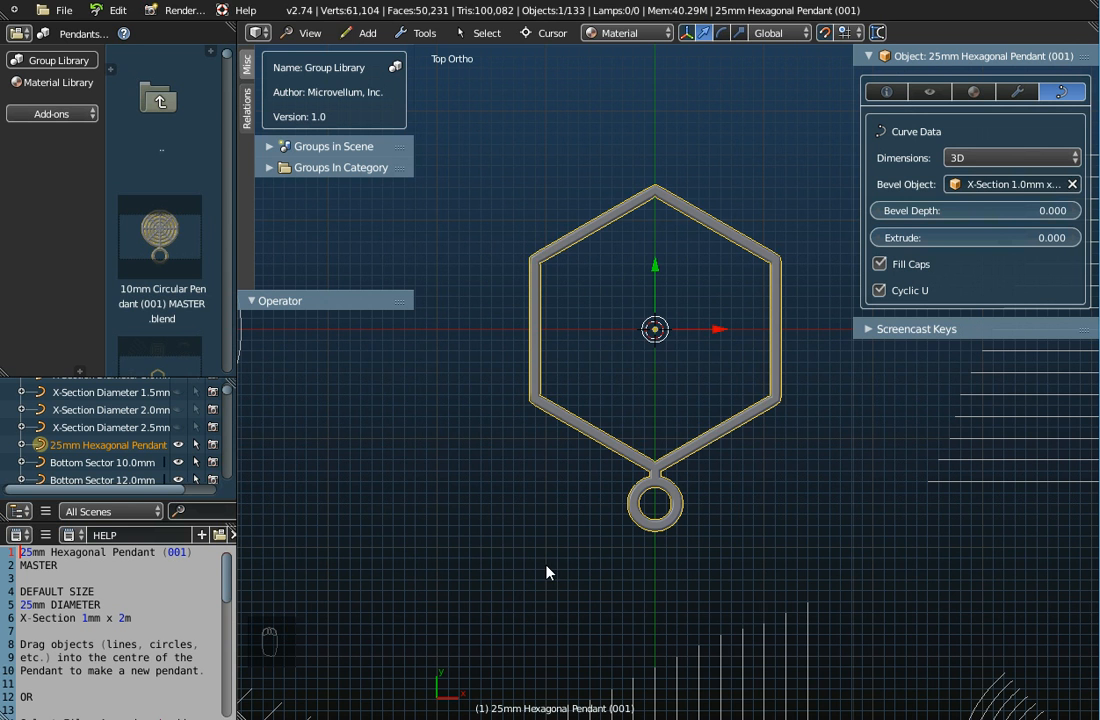
Add a Curves Galore curve inside the frame with the type Cycloid and the output curve type Nurbs.
{"action": "left_click", "coordinate": [362, 33]}
{"action": "mouse_move", "coordinate": [372, 75]}
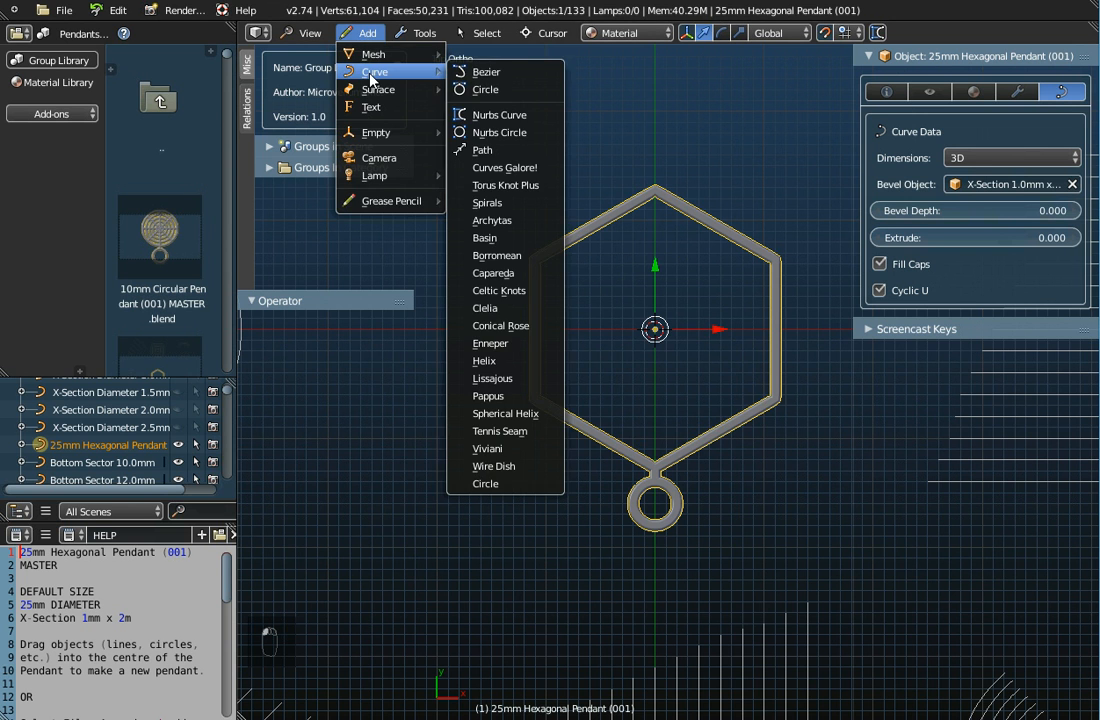
{"action": "left_click", "coordinate": [505, 168]}
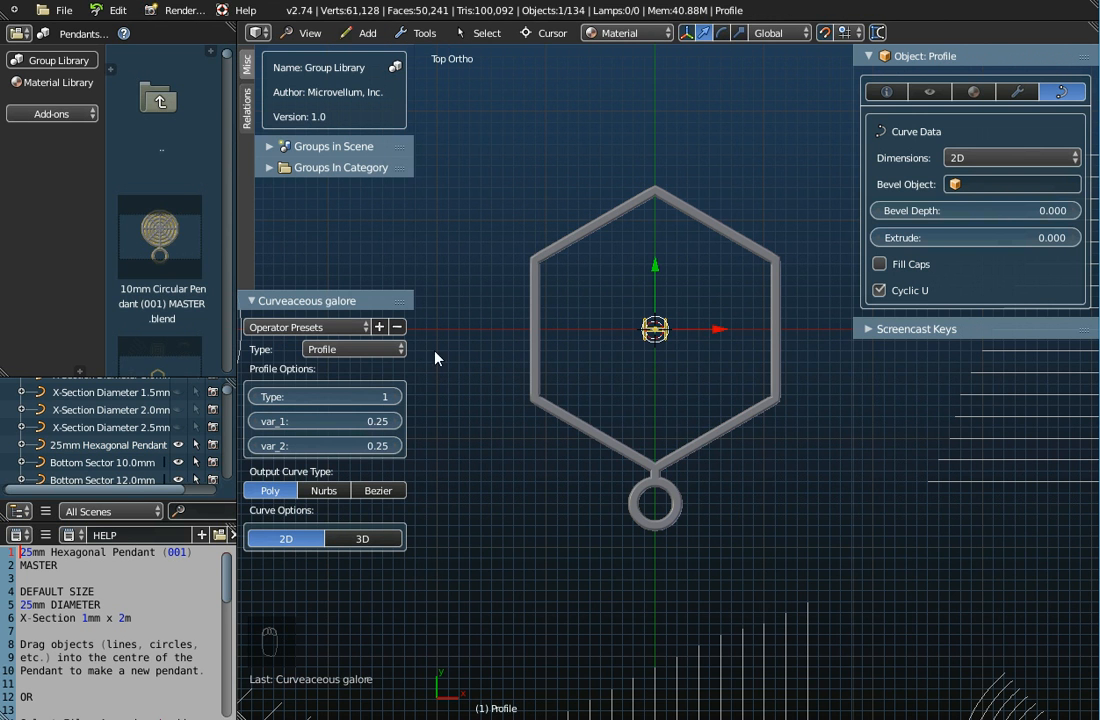
{"action": "left_click", "coordinate": [377, 349]}
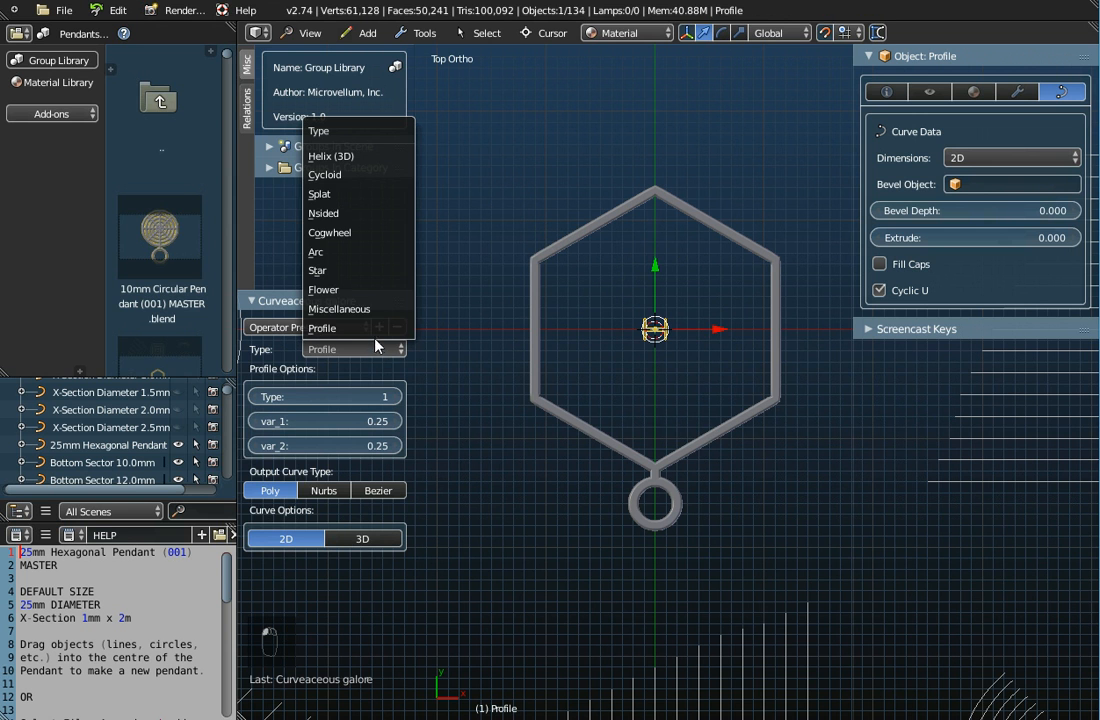
{"action": "left_click", "coordinate": [354, 177]}
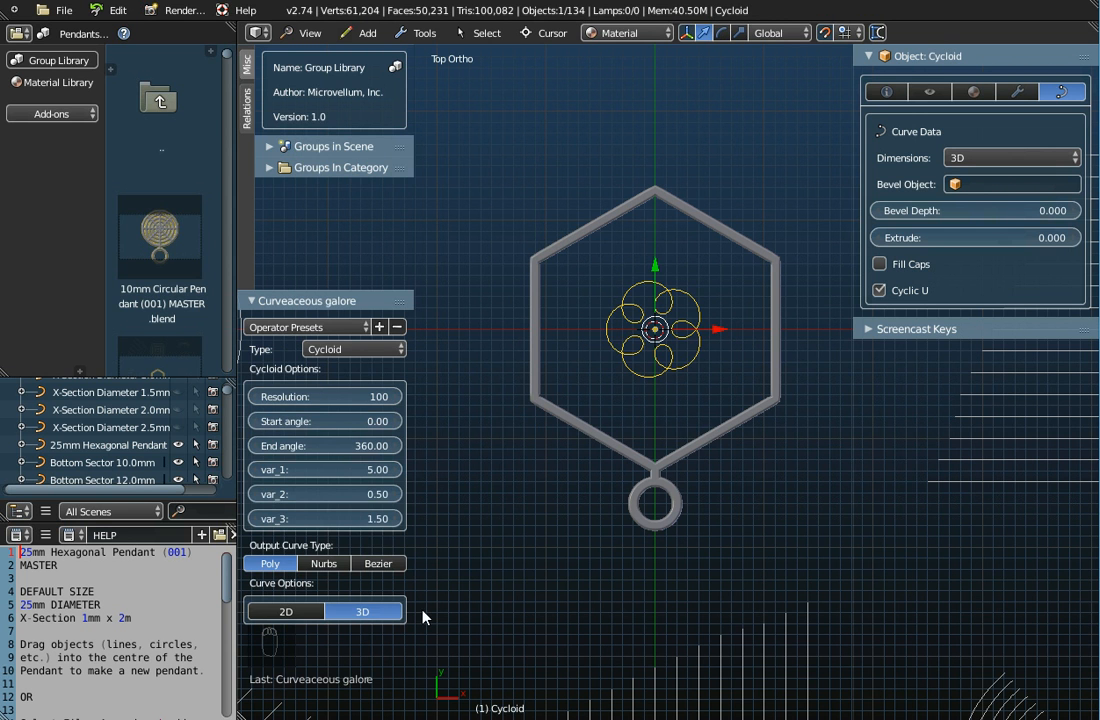
{"action": "left_click", "coordinate": [324, 564]}
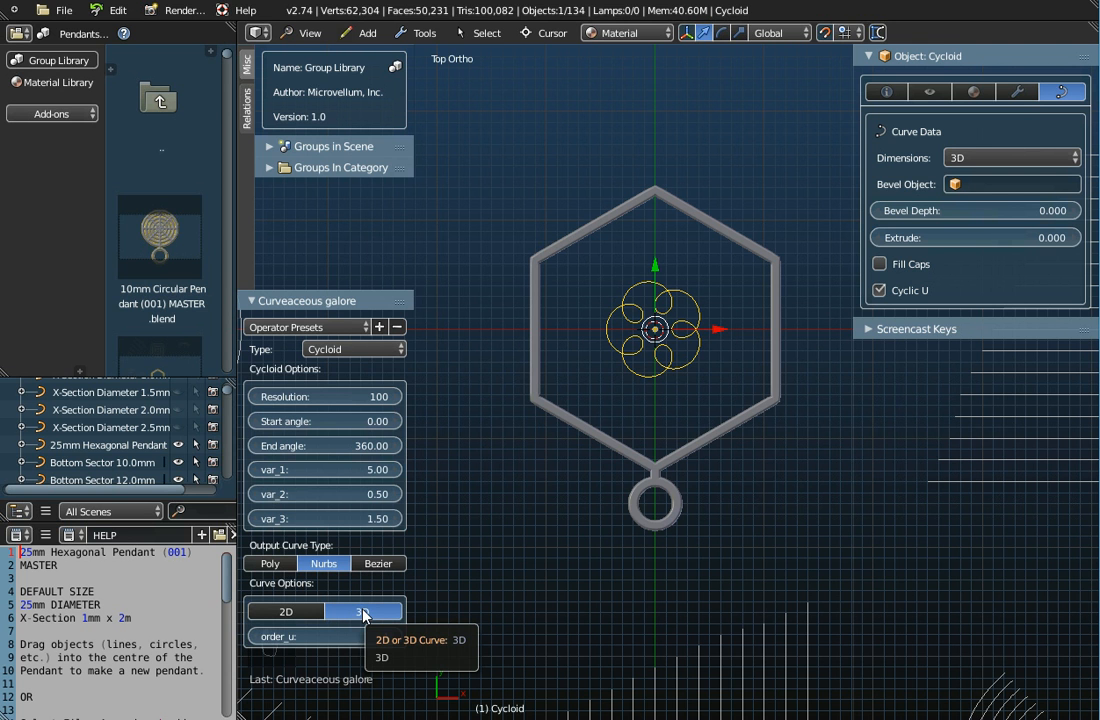
Try an end angle of 321.21 for the cycloid and set it back to 360.
{"action": "scroll", "coordinate": [584, 329], "scroll_direction": "up", "scroll_amount": 4}
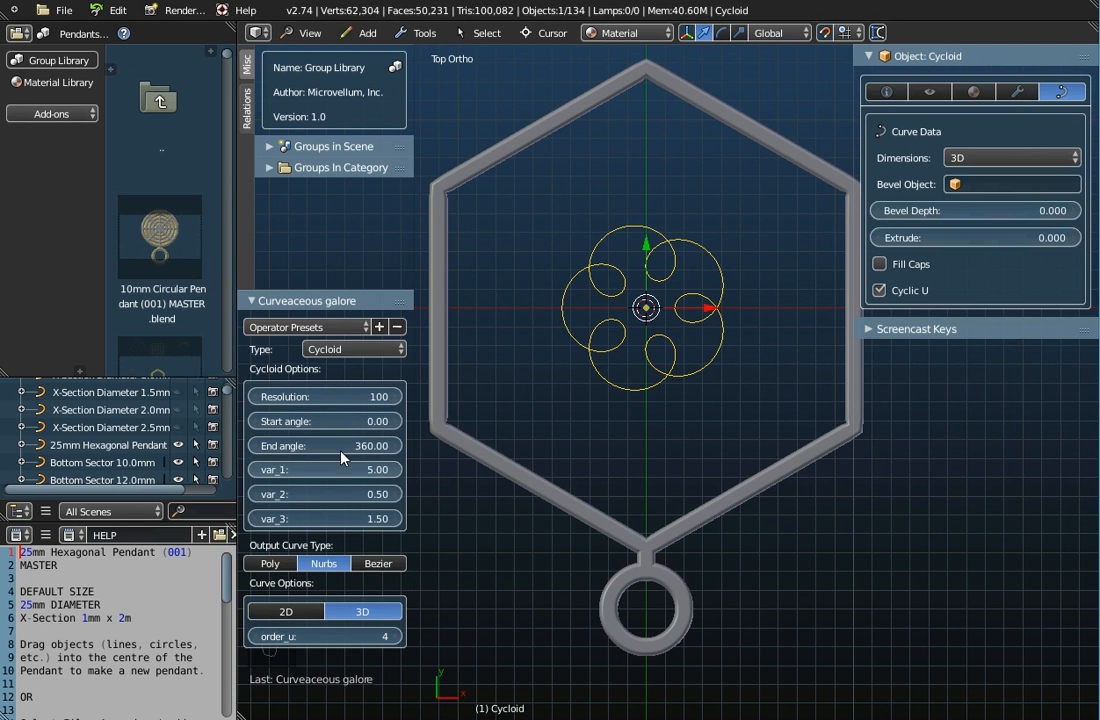
{"action": "left_click_drag", "start_coordinate": [342, 458], "coordinate": [261, 445]}
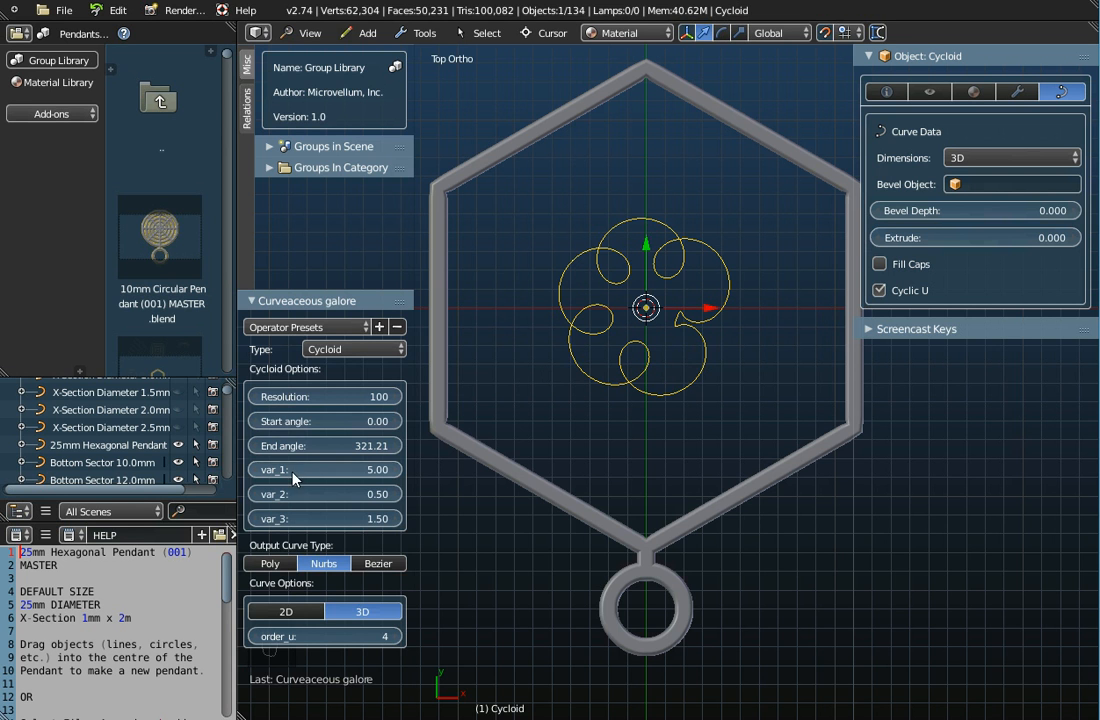
{"action": "left_click", "coordinate": [334, 445]}
{"action": "type", "text": "360"}
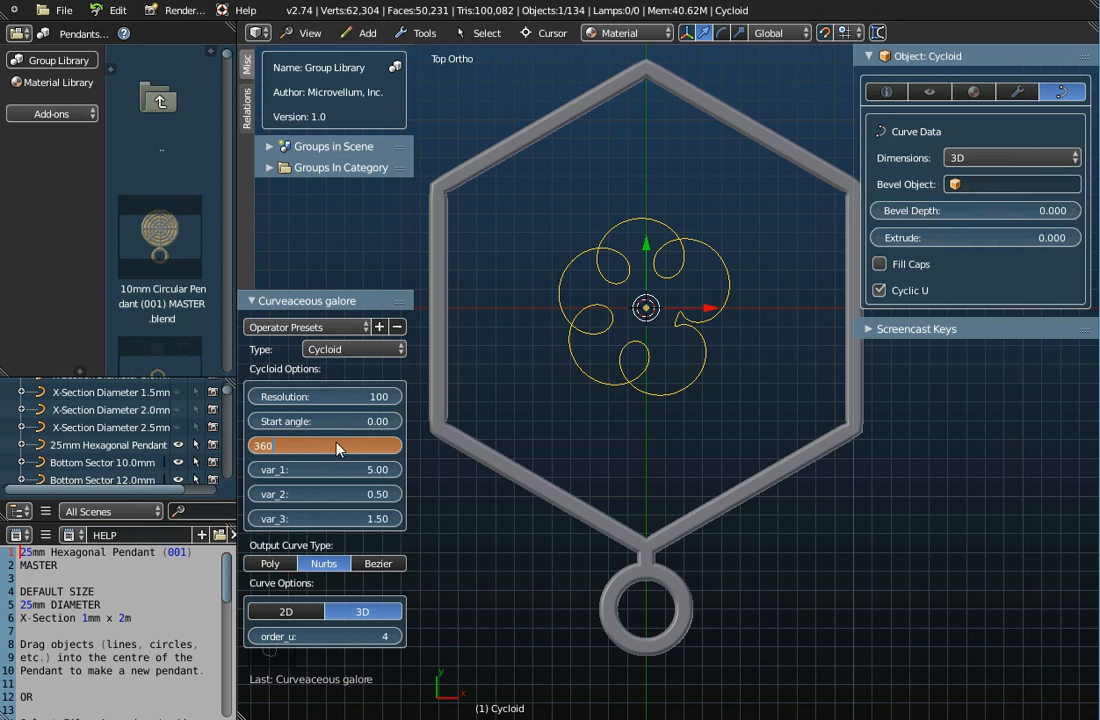
{"action": "key", "text": "Return"}
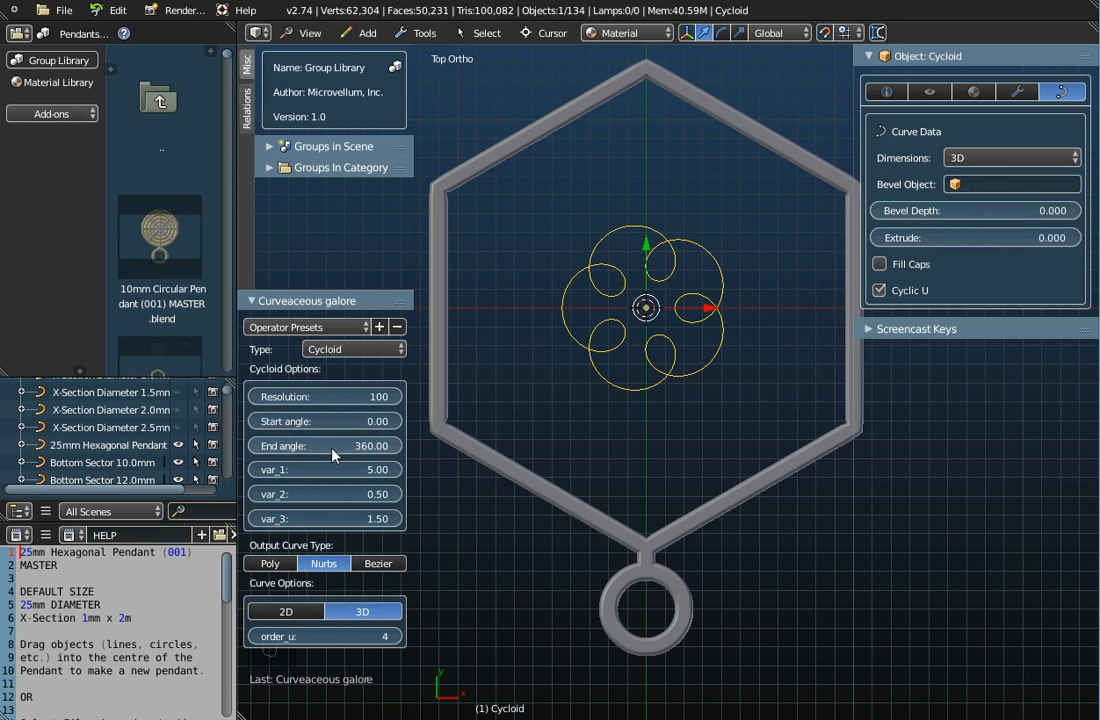
Set the cycloid's var_3 to 4.26 and its var_2 to 0.32 to form an overlapping loop pattern.
{"action": "left_click_drag", "start_coordinate": [256, 527], "coordinate": [254, 525]}
{"action": "left_click", "coordinate": [254, 525]}
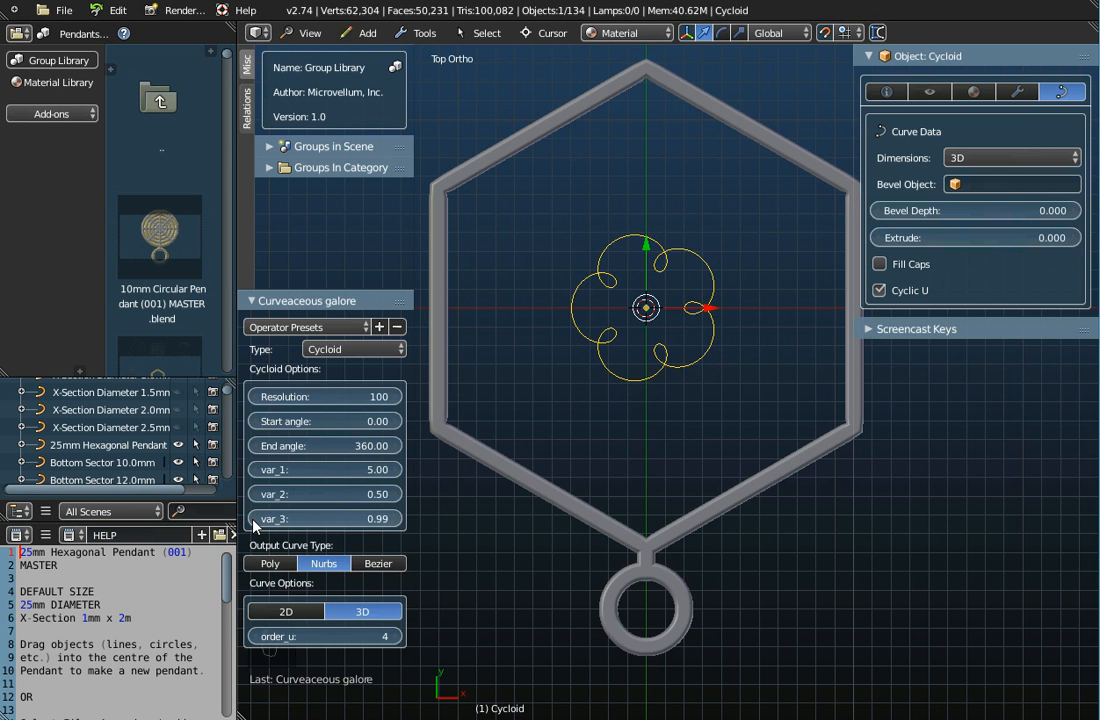
{"action": "left_click_drag", "start_coordinate": [403, 521], "coordinate": [500, 521]}
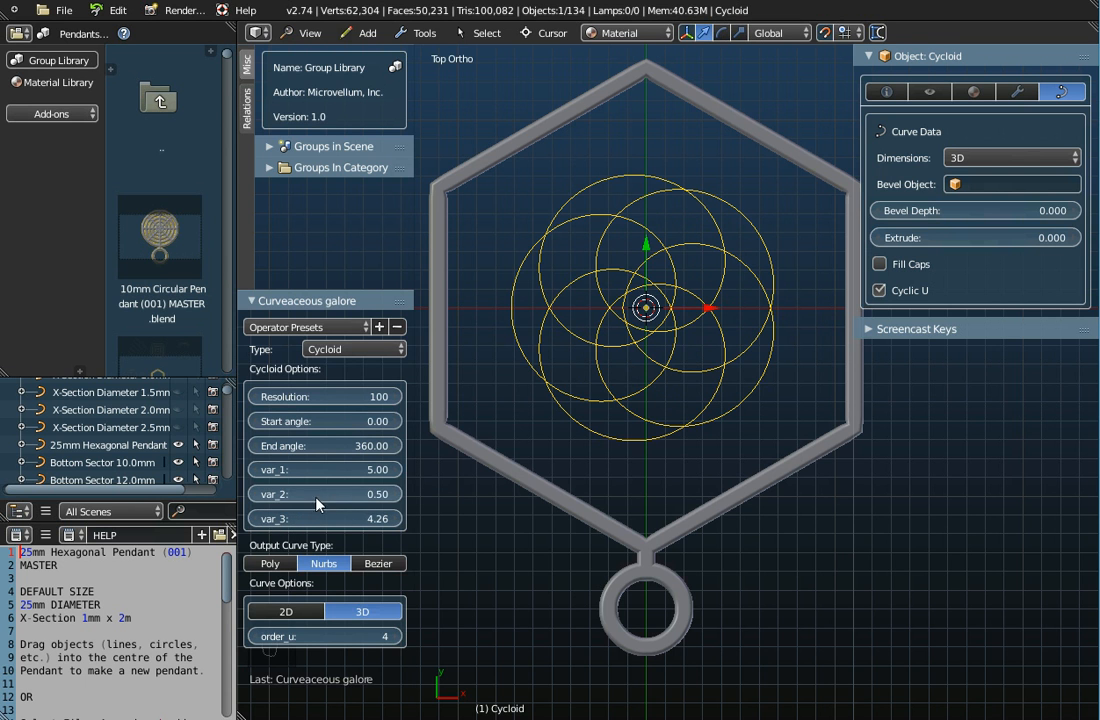
{"action": "left_click_drag", "start_coordinate": [253, 503], "coordinate": [226, 503]}
{"action": "left_click", "coordinate": [253, 497]}
{"action": "left_click", "coordinate": [253, 497]}
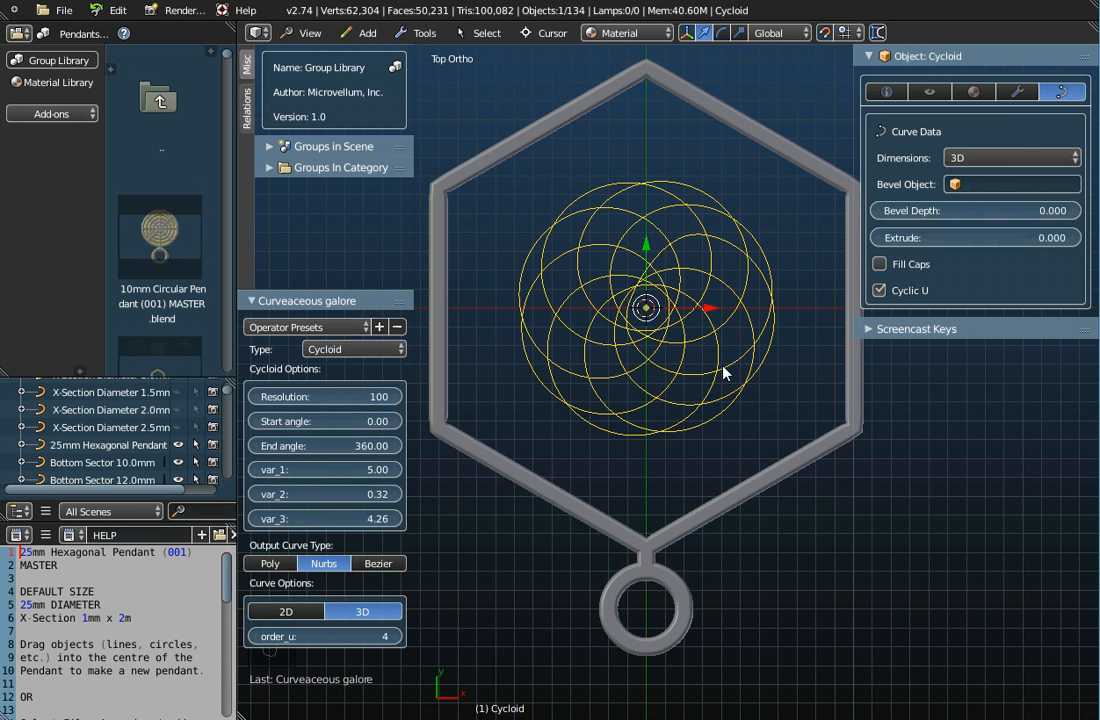
{"action": "scroll", "coordinate": [724, 375], "scroll_direction": "up", "scroll_amount": 4}
{"action": "scroll", "coordinate": [737, 376], "scroll_direction": "down", "scroll_amount": 3}
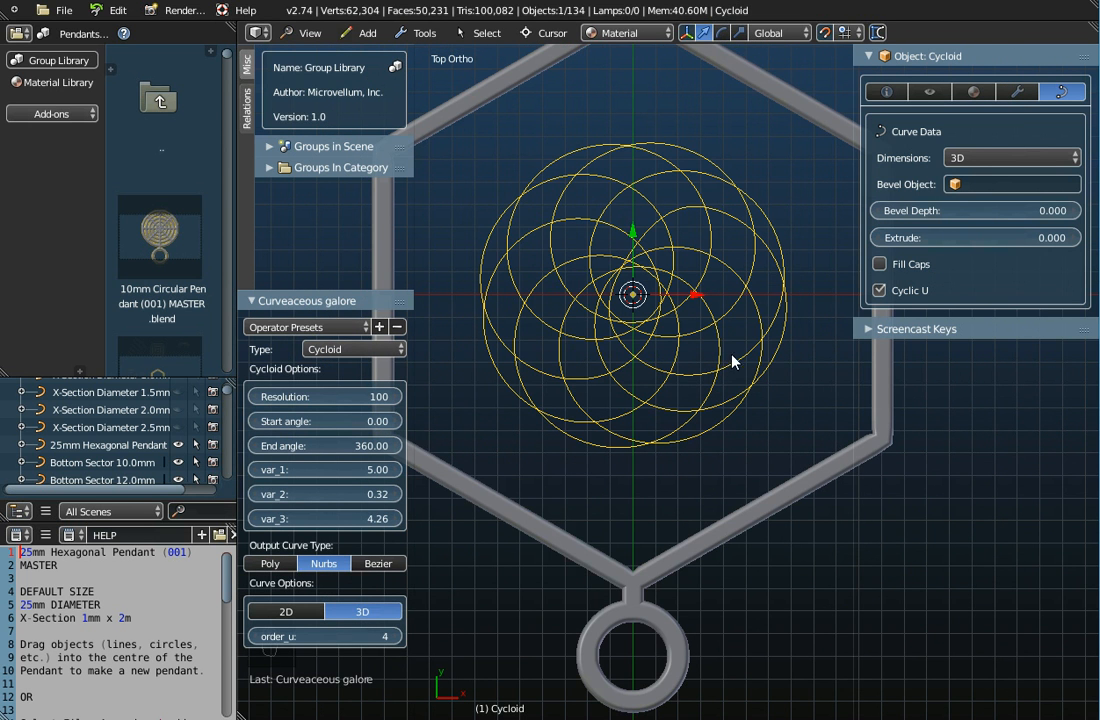
{"action": "scroll", "coordinate": [722, 376], "scroll_direction": "down", "scroll_amount": 2}
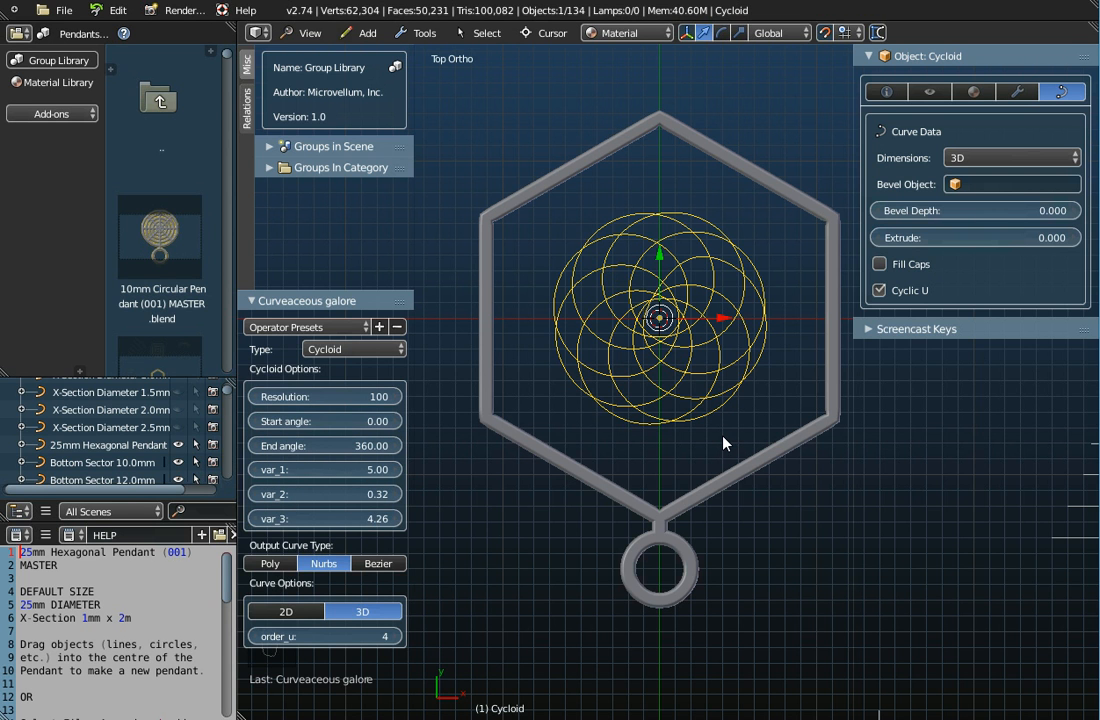
Scale the cycloid uniformly by 1.6 so it reaches the inner sides of the hexagonal frame.
{"action": "key", "text": "s"}
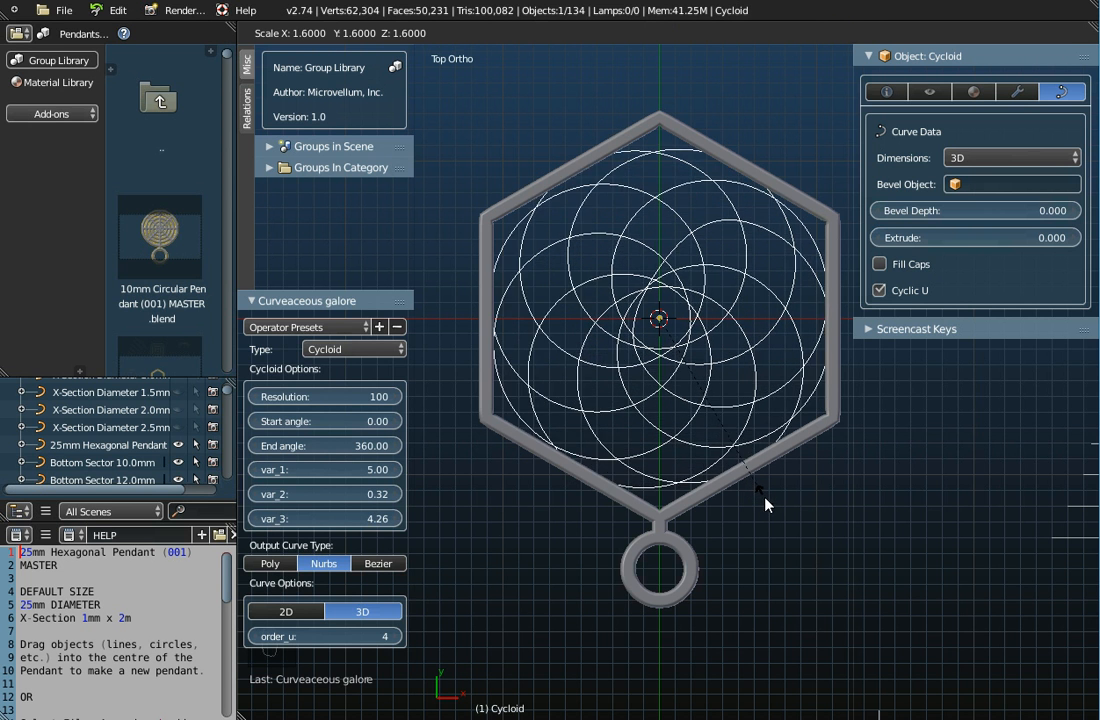
{"action": "left_click", "coordinate": [765, 505]}
{"action": "scroll", "coordinate": [727, 442], "scroll_direction": "down", "scroll_amount": 2}
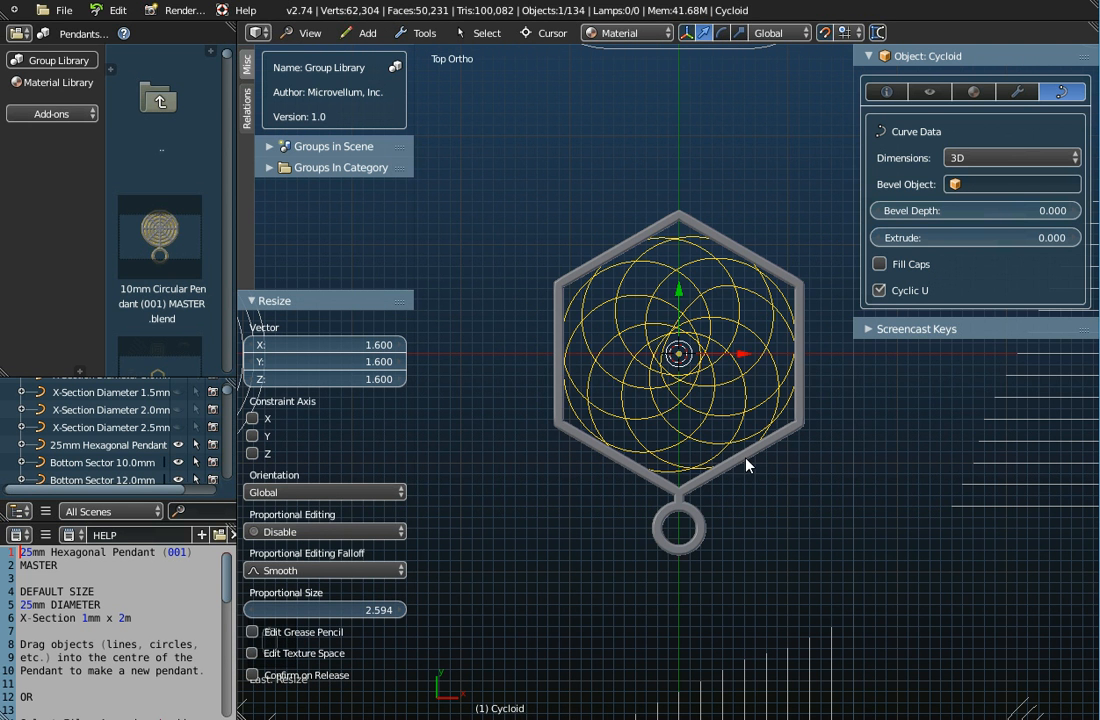
Join the scaled cycloid to the 25mm hexagonal pendant frame so it takes on the frame's cross-section.
{"action": "right_click", "coordinate": [746, 463], "text": "shift"}
{"action": "left_click", "coordinate": [418, 33]}
{"action": "mouse_move", "coordinate": [442, 54]}
{"action": "left_click", "coordinate": [535, 115]}
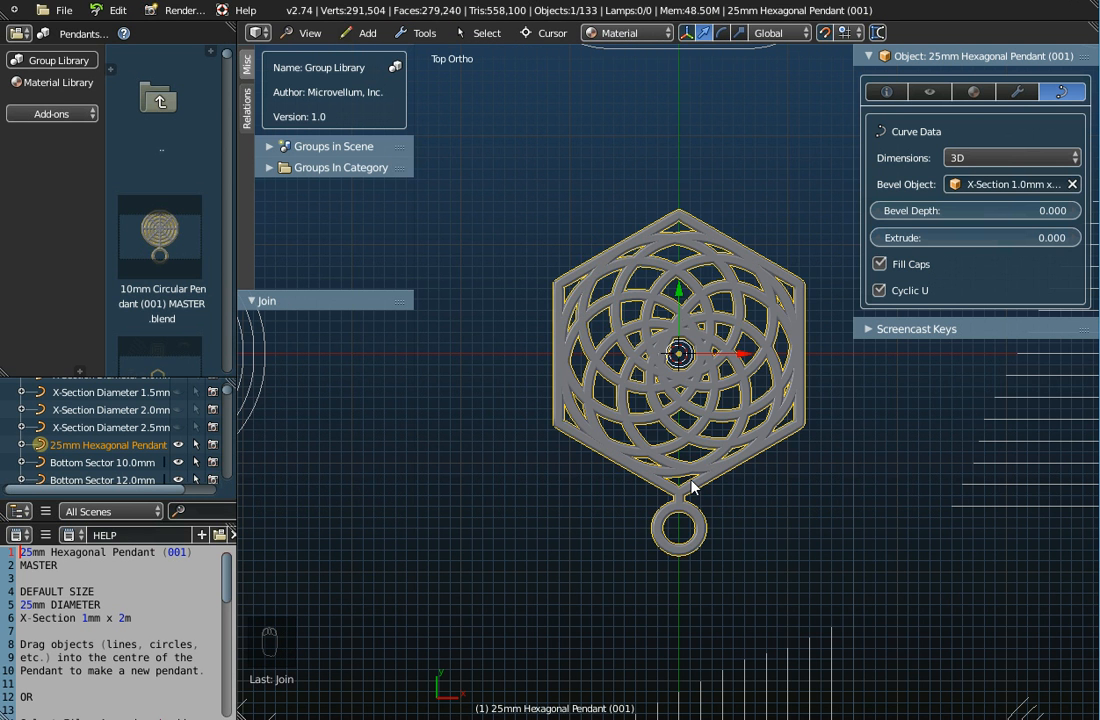
Measure two of the small gaps around the pendant's central opening with the ruler in top view.
{"action": "scroll", "coordinate": [692, 487], "scroll_direction": "up", "scroll_amount": 2}
{"action": "middle_click_drag", "start_coordinate": [694, 486], "coordinate": [704, 441]}
{"action": "scroll", "coordinate": [646, 375], "scroll_direction": "down", "scroll_amount": 1}
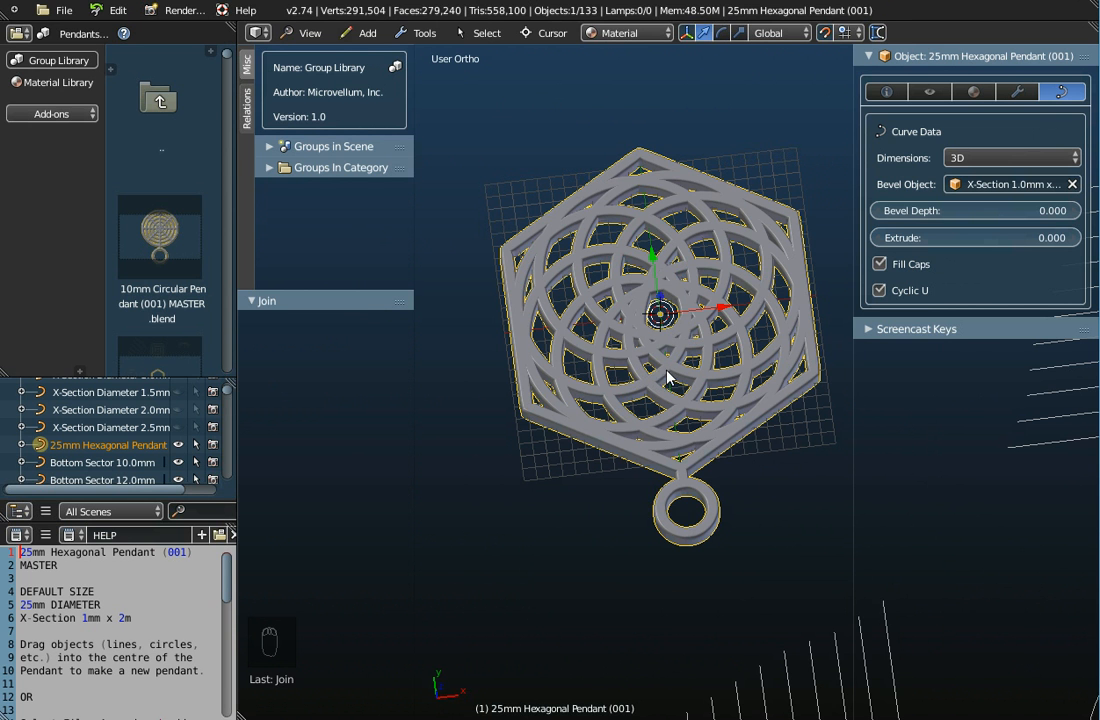
{"action": "left_click", "coordinate": [309, 34]}
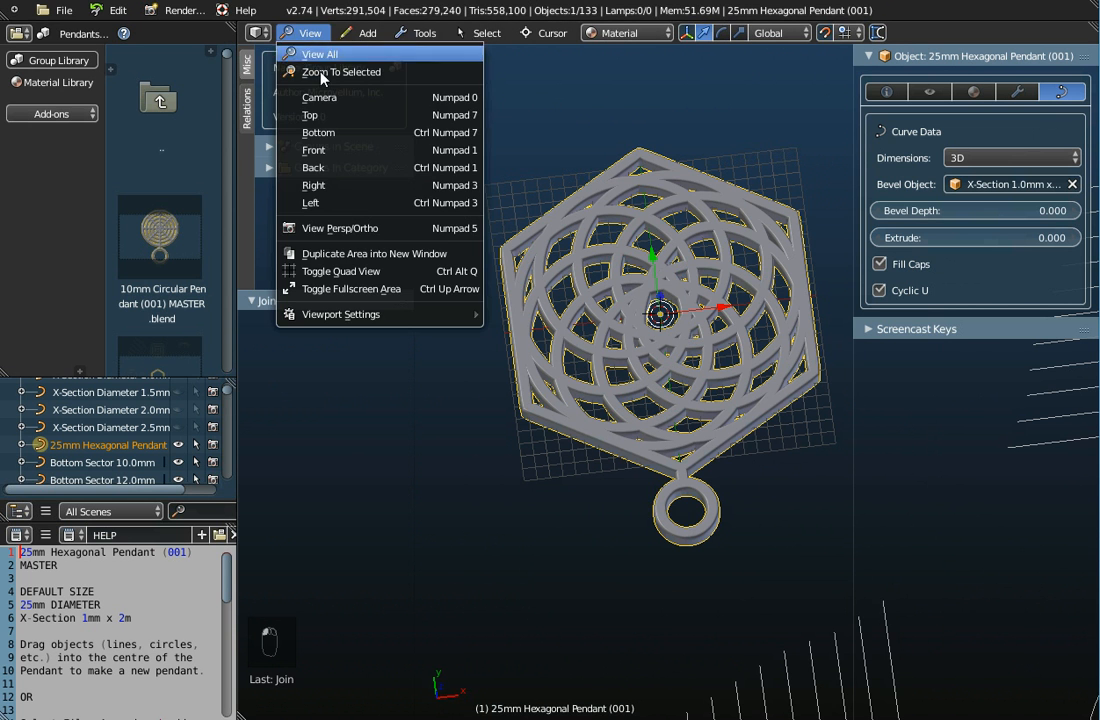
{"action": "left_click", "coordinate": [311, 115]}
{"action": "scroll", "coordinate": [690, 320], "scroll_direction": "up", "scroll_amount": 3}
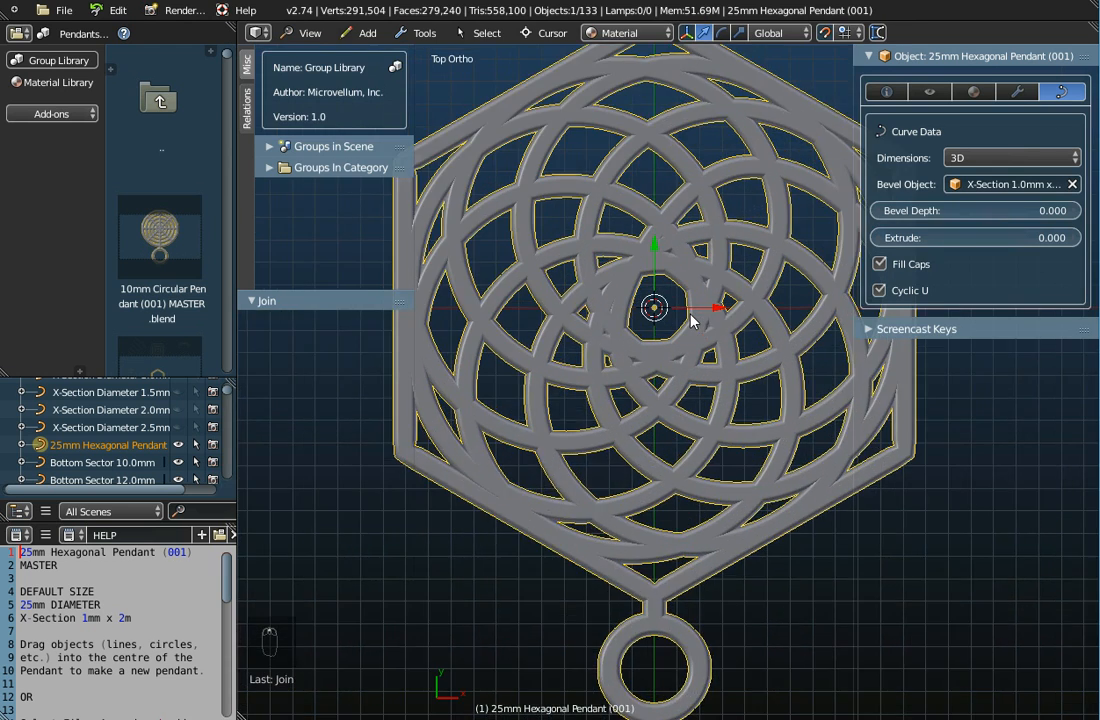
{"action": "scroll", "coordinate": [720, 360], "scroll_direction": "up", "scroll_amount": 4}
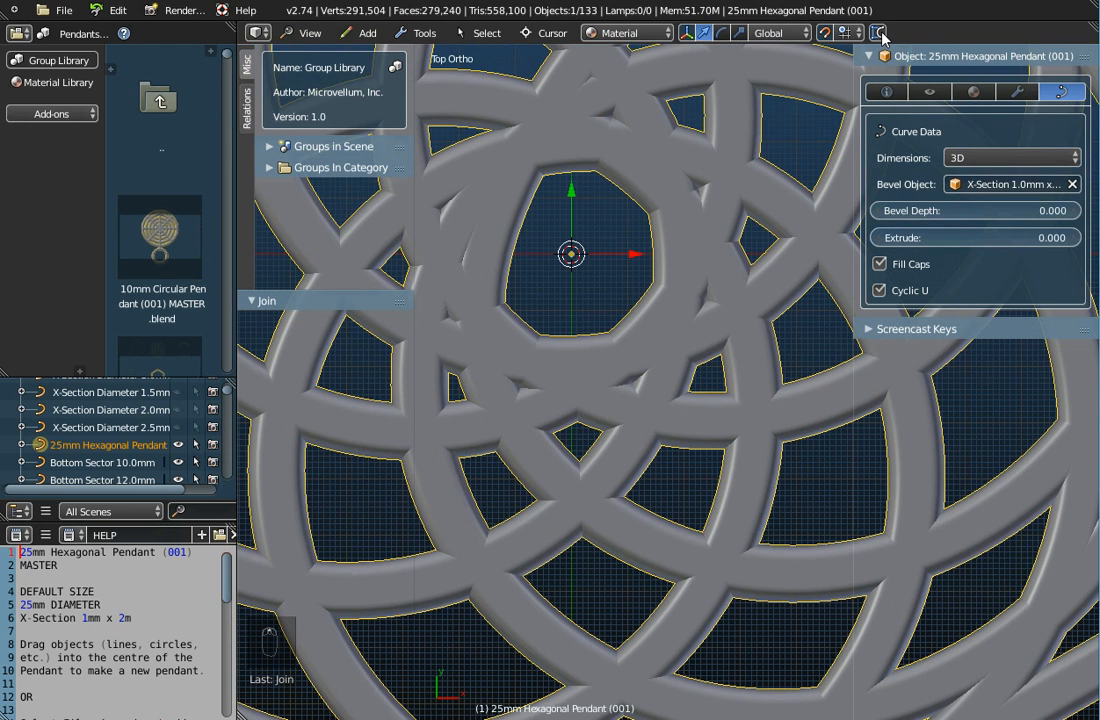
{"action": "left_click", "coordinate": [879, 34]}
{"action": "left_click_drag", "start_coordinate": [695, 367], "coordinate": [720, 396]}
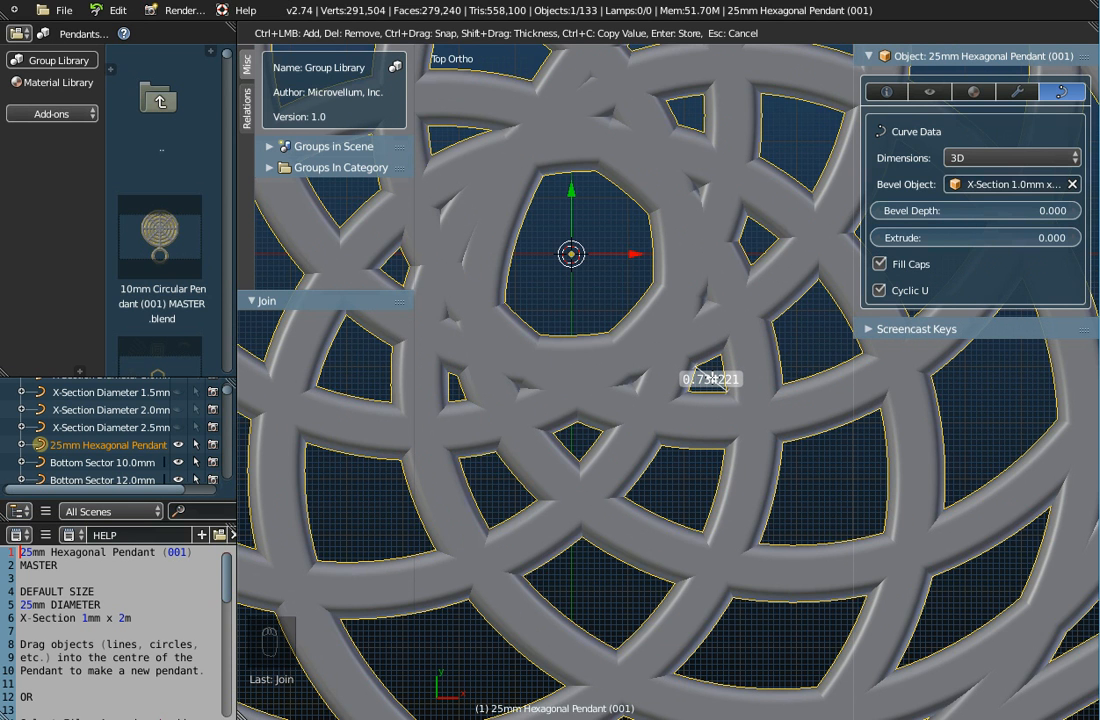
{"action": "key", "text": "Delete"}
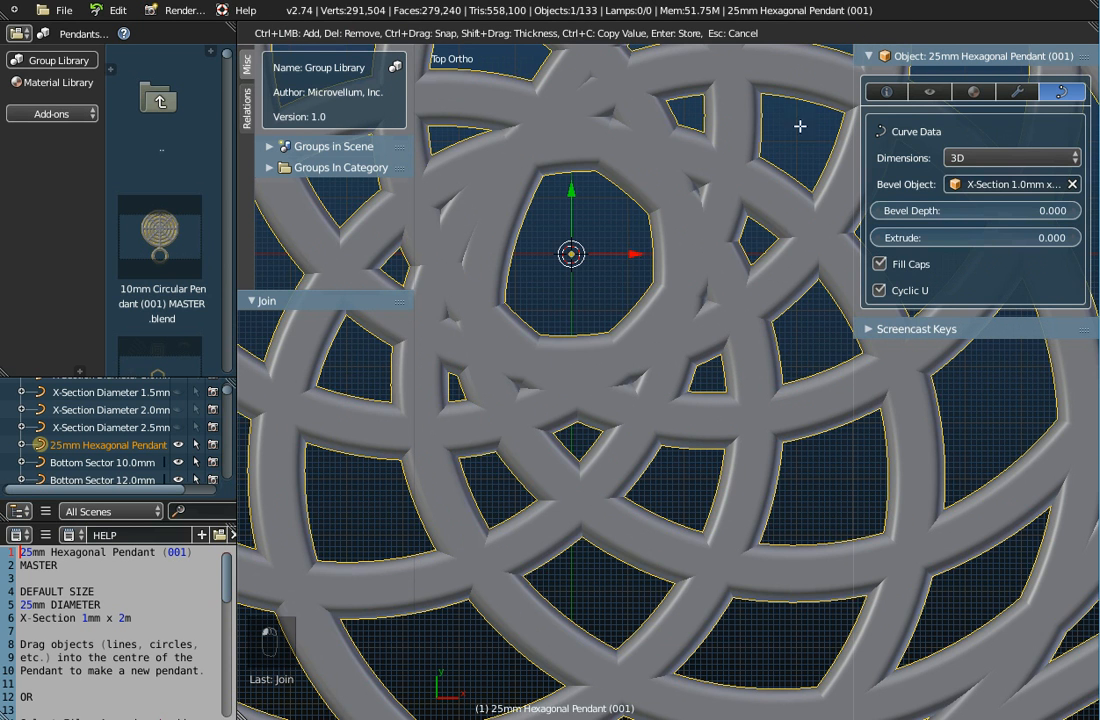
{"action": "left_click_drag", "start_coordinate": [449, 386], "coordinate": [463, 424]}
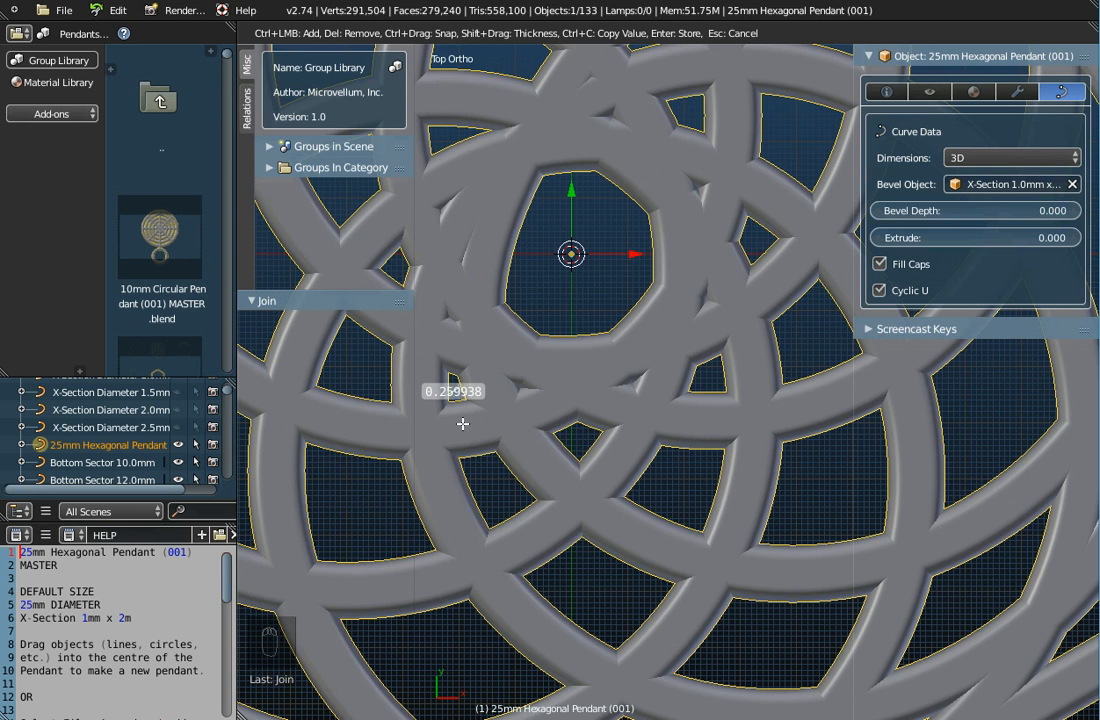
{"action": "key", "text": "Escape"}
Examine the joined cycloid pendant from above beside the template curves and from several tilted angles.
{"action": "scroll", "coordinate": [450, 385], "scroll_direction": "down", "scroll_amount": 3}
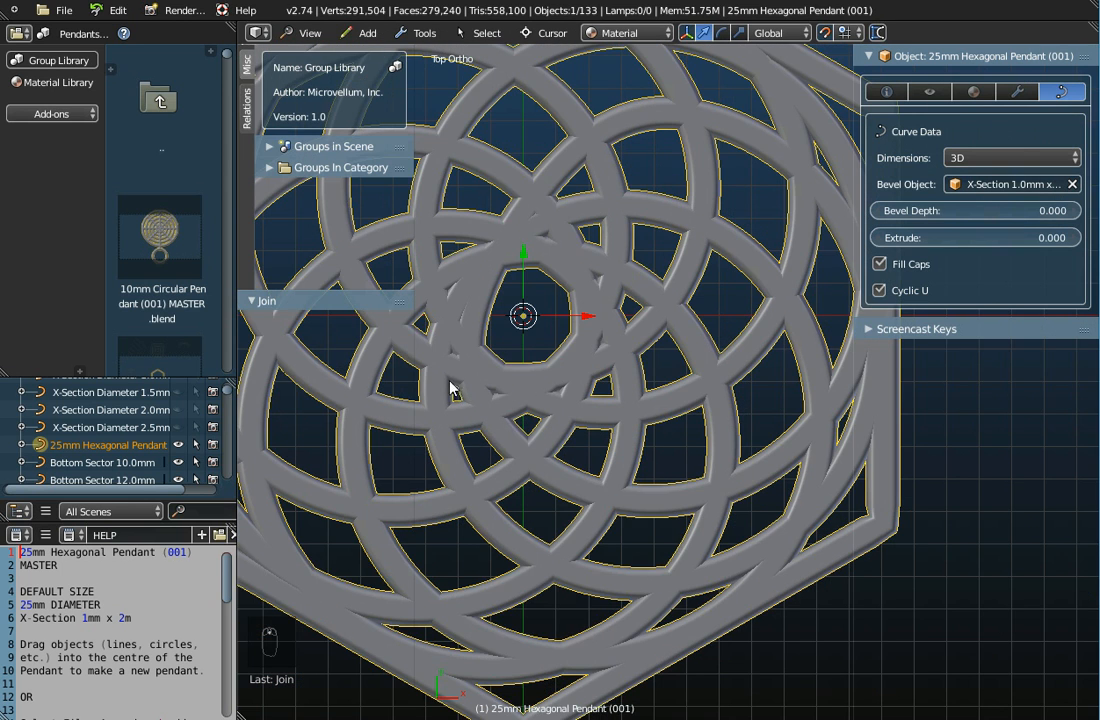
{"action": "scroll", "coordinate": [455, 398], "scroll_direction": "down", "scroll_amount": 10}
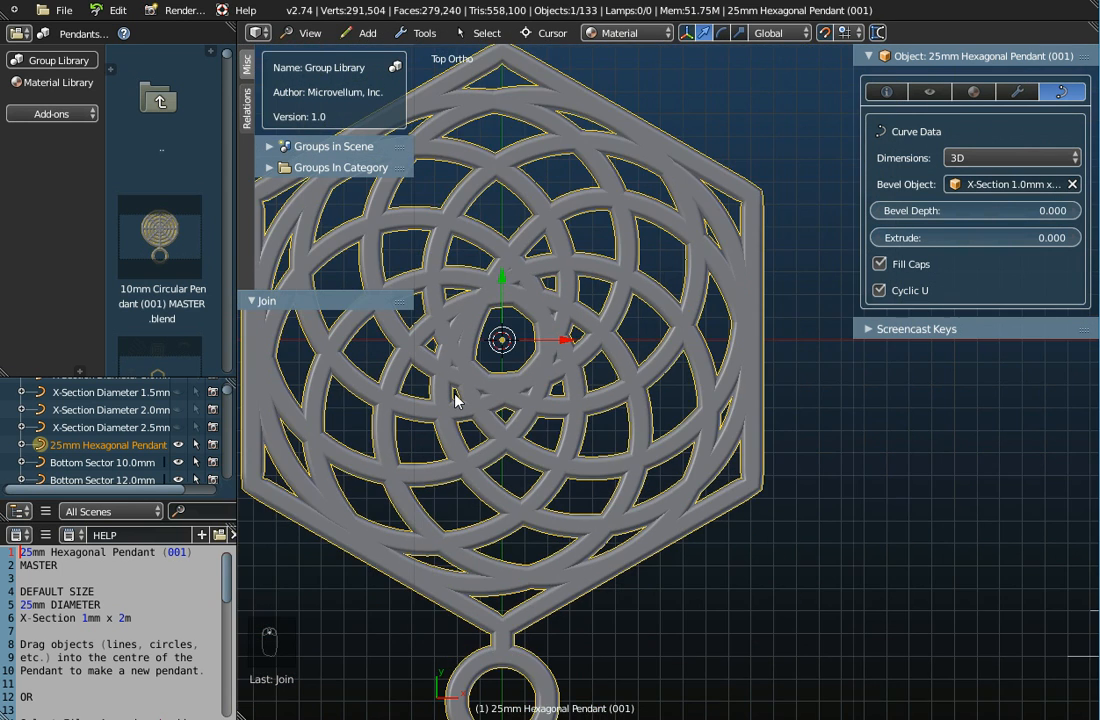
{"action": "scroll", "coordinate": [455, 398], "scroll_direction": "down", "scroll_amount": 2}
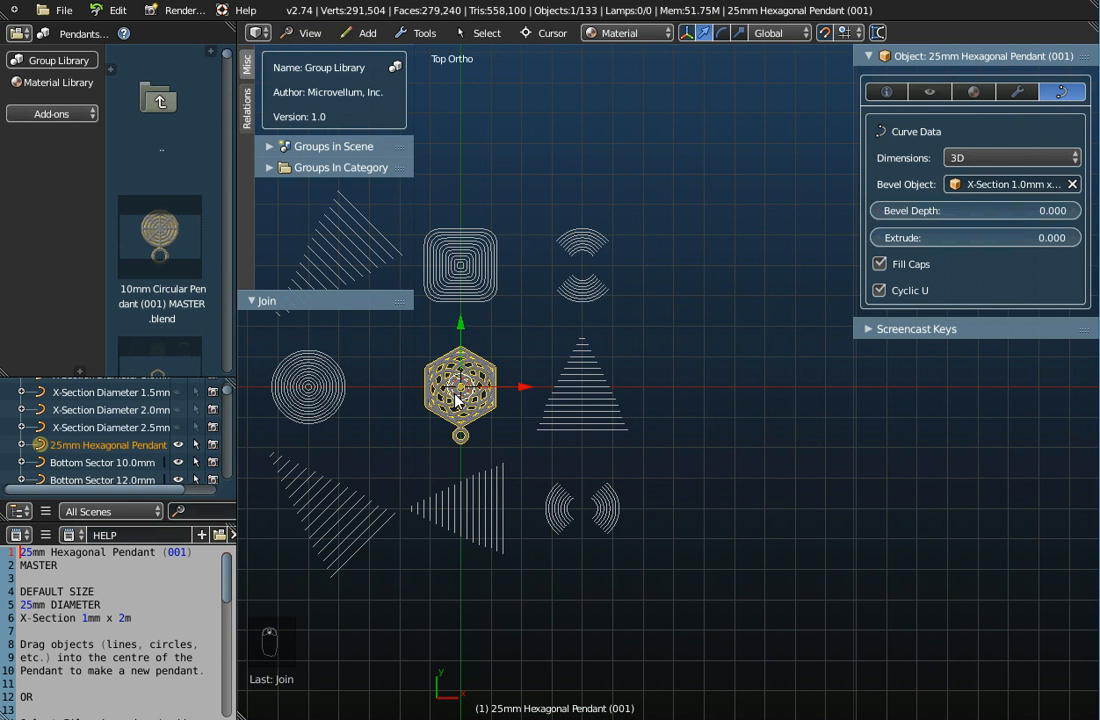
{"action": "middle_click_drag", "start_coordinate": [455, 405], "coordinate": [543, 385], "text": "shift"}
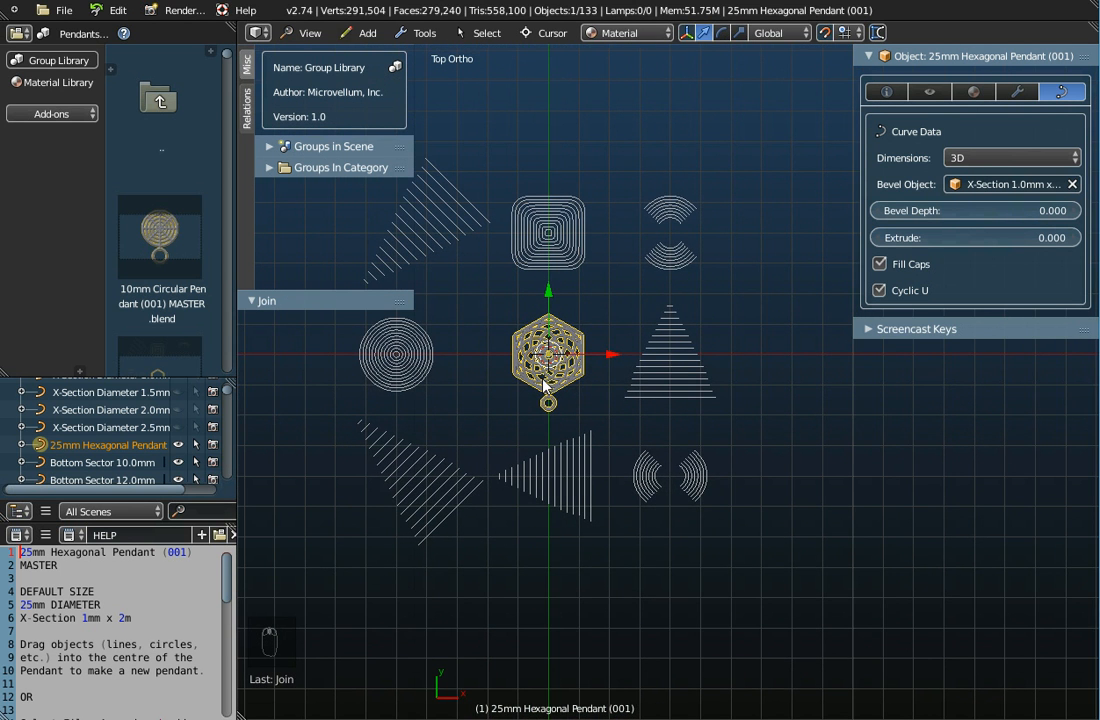
{"action": "scroll", "coordinate": [543, 385], "scroll_direction": "up", "scroll_amount": 7}
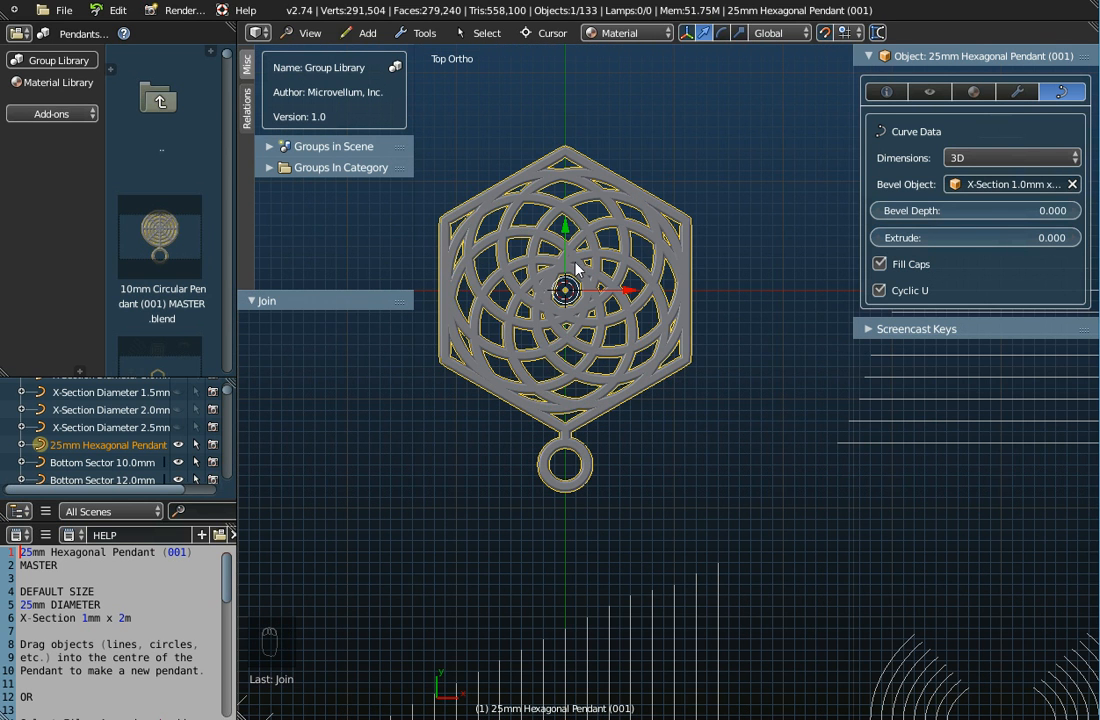
{"action": "middle_click_drag", "start_coordinate": [591, 332], "coordinate": [617, 399], "text": "shift"}
{"action": "middle_click_drag", "start_coordinate": [604, 454], "coordinate": [619, 290]}
{"action": "scroll", "coordinate": [595, 312], "scroll_direction": "up", "scroll_amount": 3}
{"action": "scroll", "coordinate": [619, 295], "scroll_direction": "down", "scroll_amount": 2}
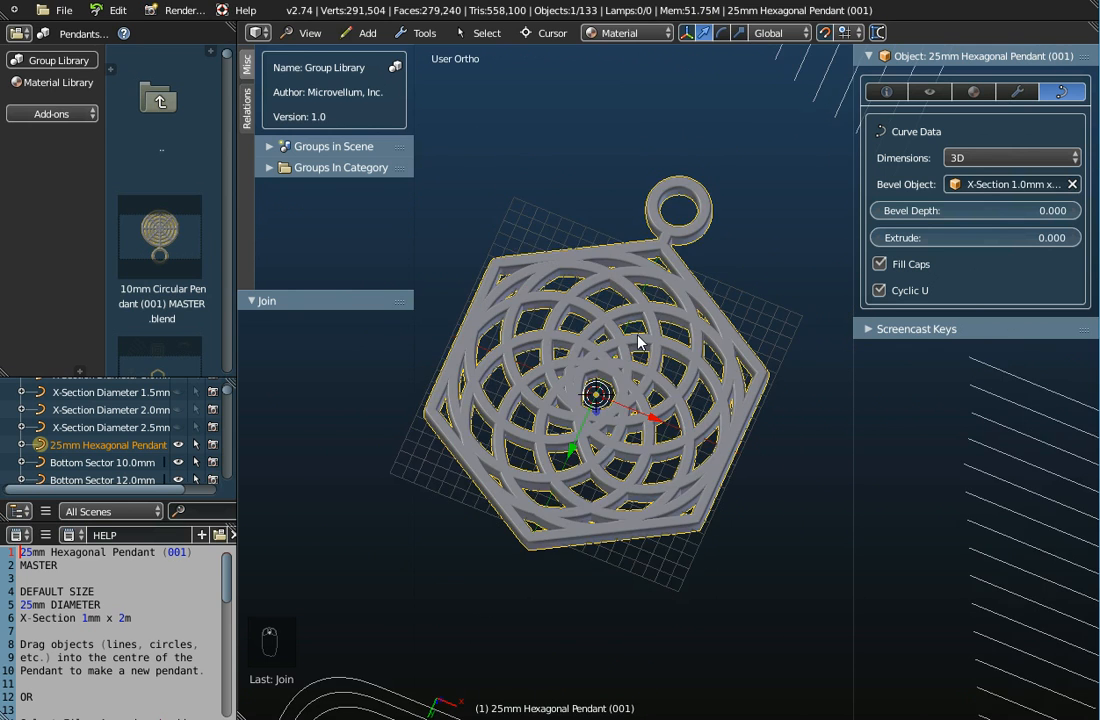
{"action": "middle_click_drag", "start_coordinate": [633, 380], "coordinate": [542, 207]}
Add another Curves Galore curve of type Cycloid at the centre of the pendant.
{"action": "left_click", "coordinate": [366, 33]}
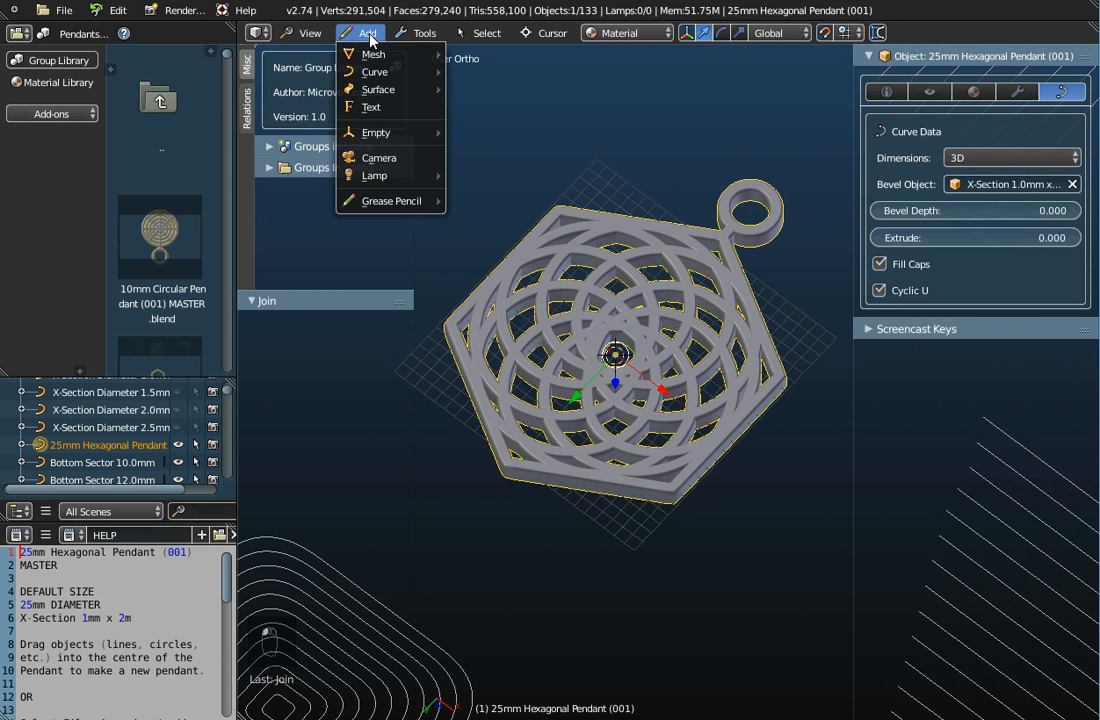
{"action": "mouse_move", "coordinate": [381, 73]}
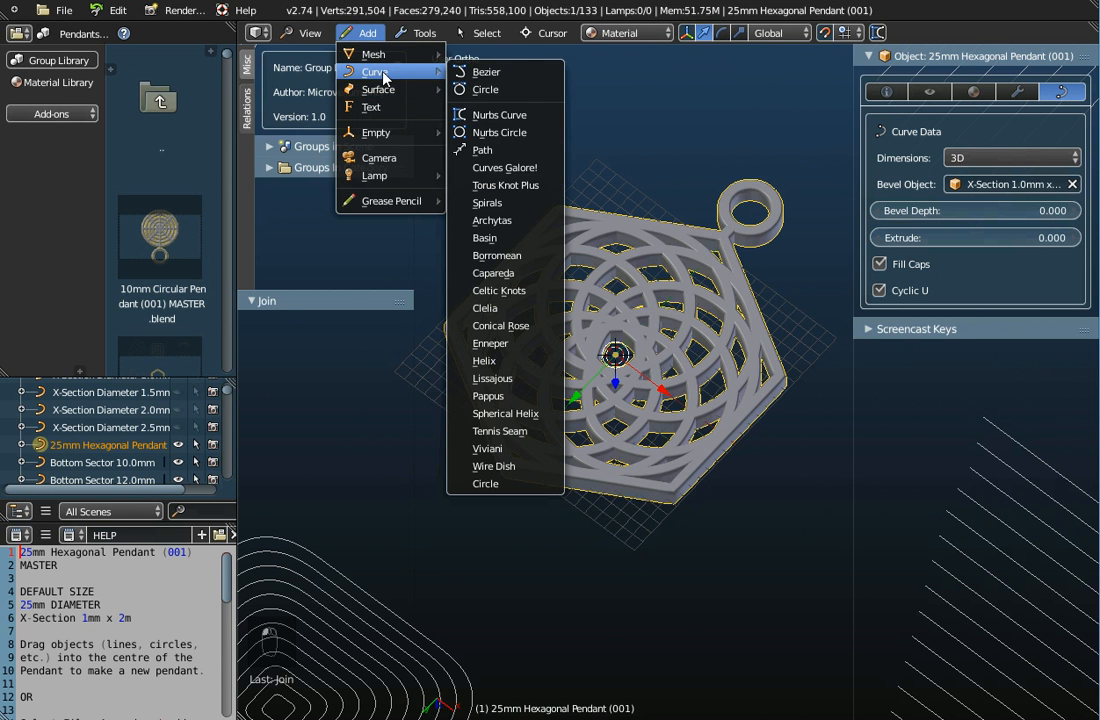
{"action": "left_click", "coordinate": [500, 168]}
{"action": "left_click", "coordinate": [352, 349]}
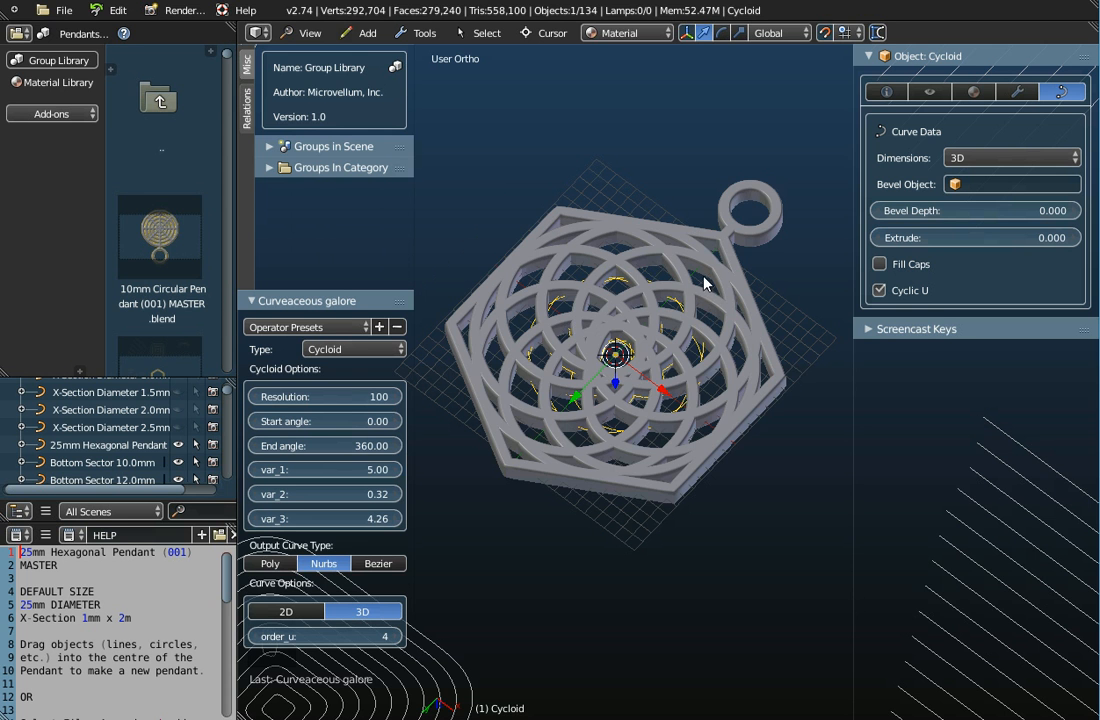
Move the joined hexagonal pendant 26 units along the X axis, away from the new cycloid.
{"action": "right_click", "coordinate": [658, 388]}
{"action": "key", "text": "g"}
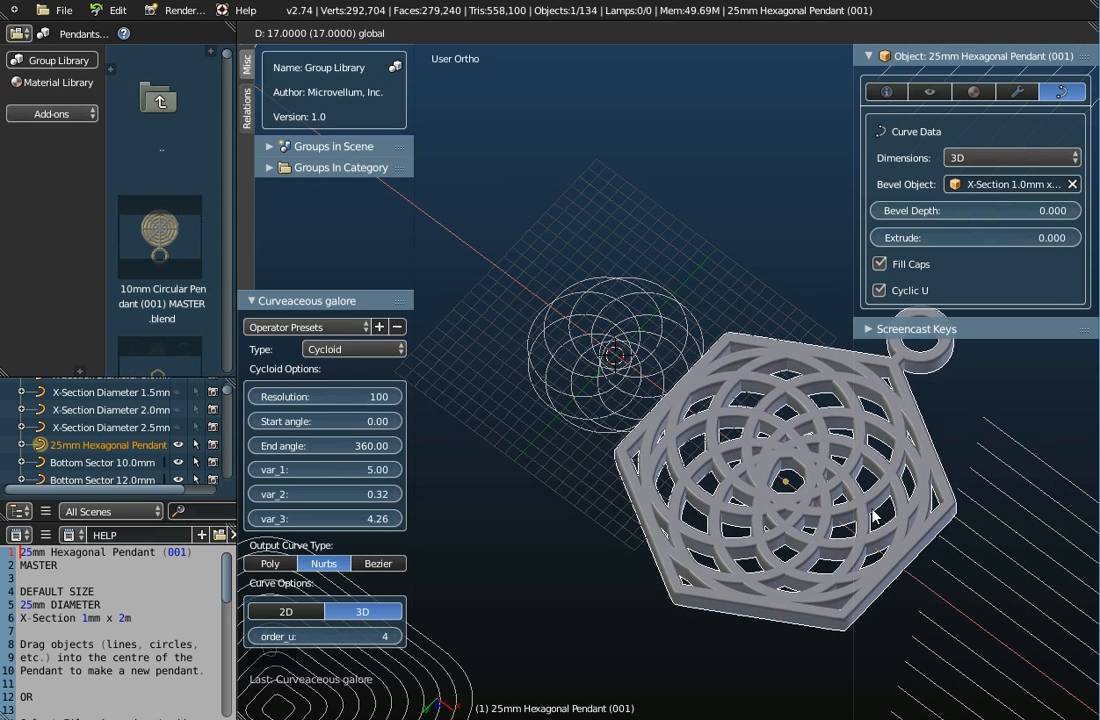
{"action": "left_click", "coordinate": [946, 565]}
{"action": "scroll", "coordinate": [652, 470], "scroll_direction": "down", "scroll_amount": 2}
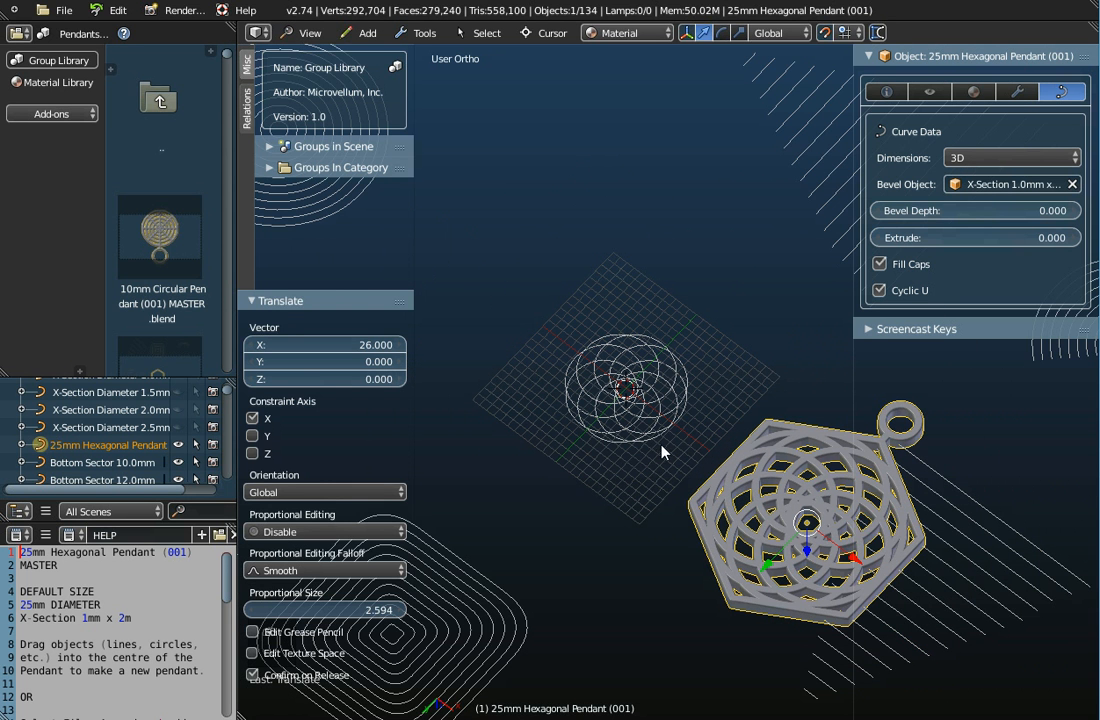
Scale the new cycloid uniformly by 1.7, applying the scale to the object, and display its dimensions.
{"action": "right_click", "coordinate": [638, 410]}
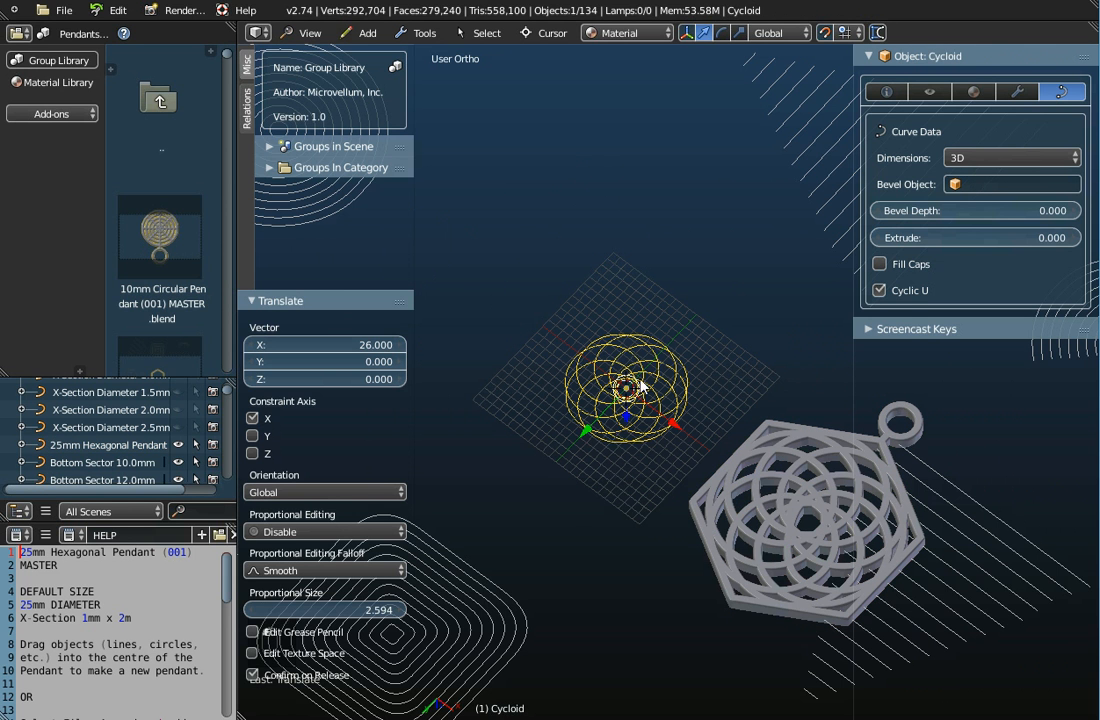
{"action": "key", "text": "s"}
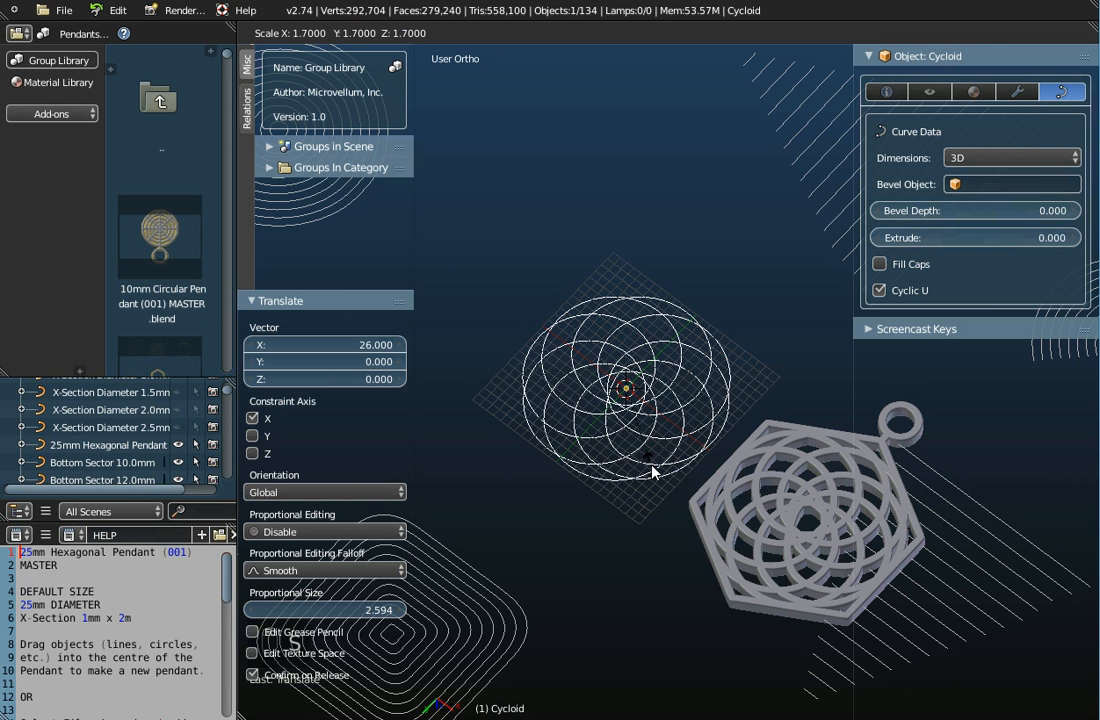
{"action": "left_click", "coordinate": [651, 470]}
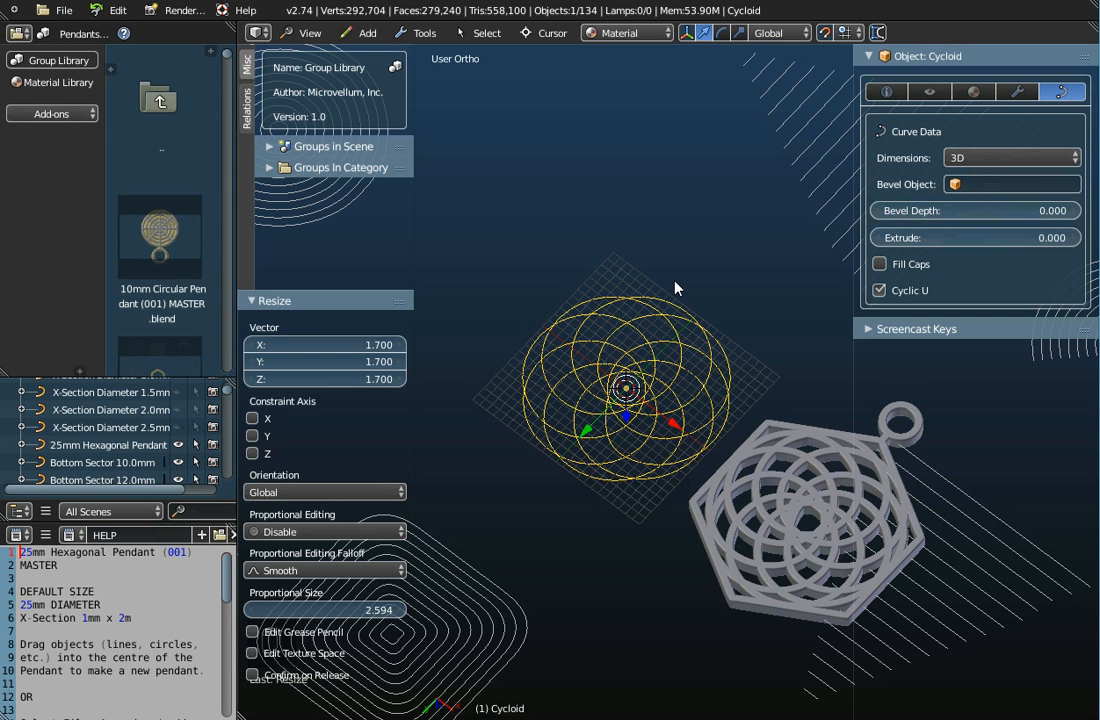
{"action": "key", "text": "ctrl+a"}
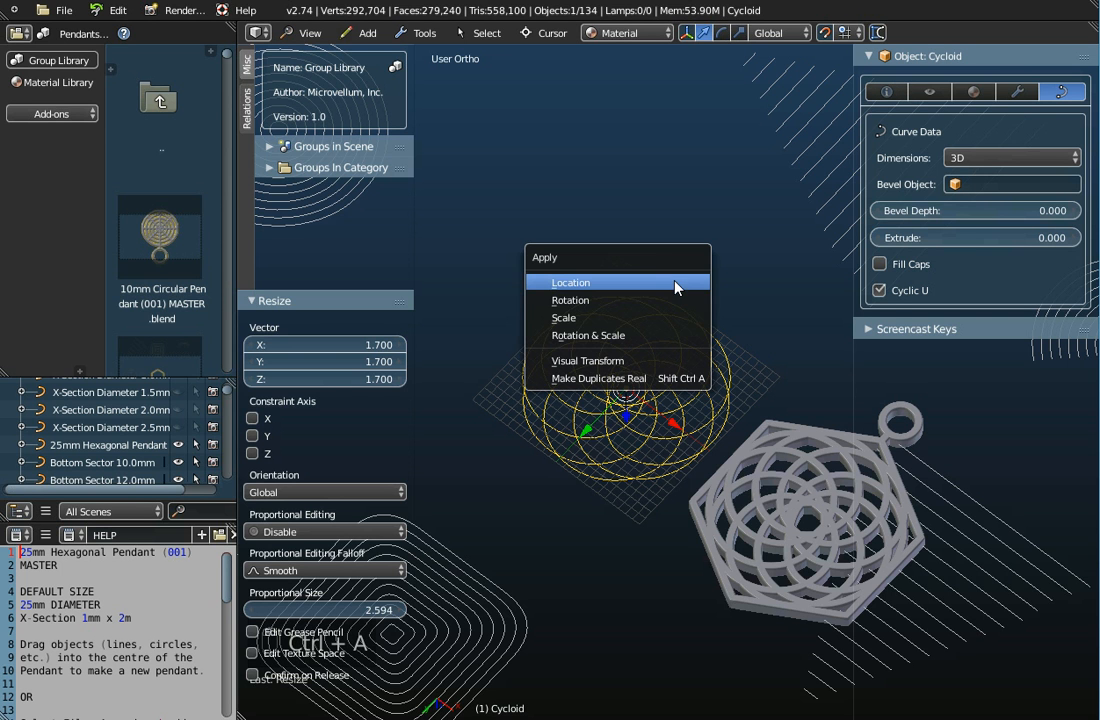
{"action": "left_click", "coordinate": [643, 318]}
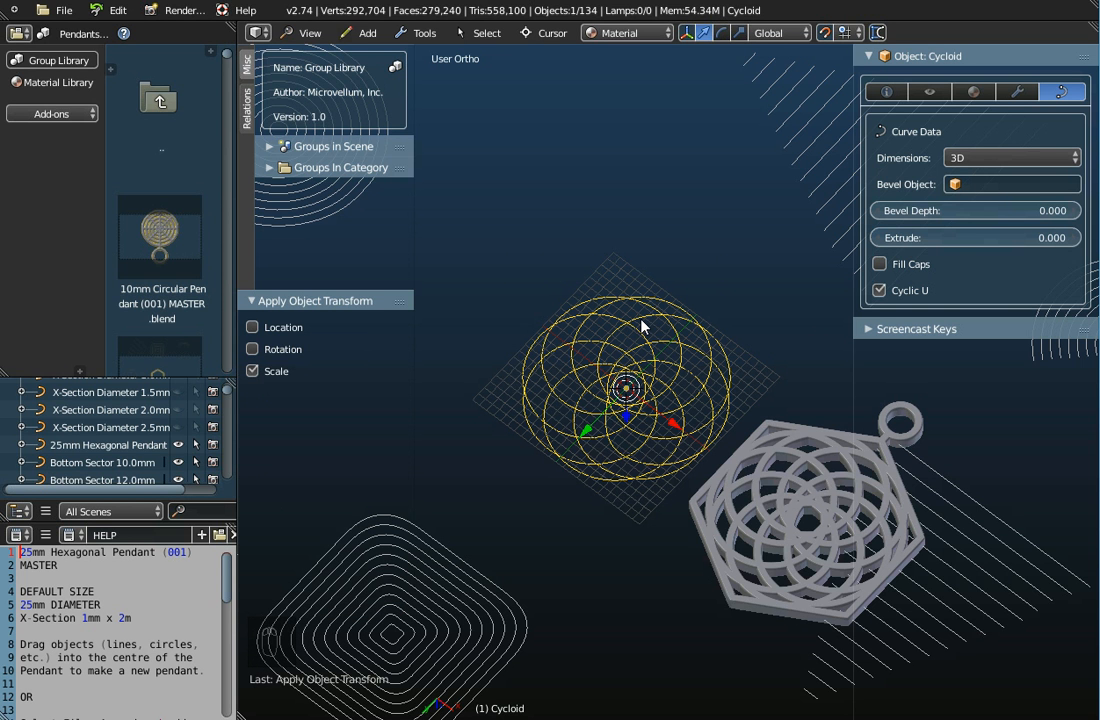
{"action": "left_click", "coordinate": [886, 91]}
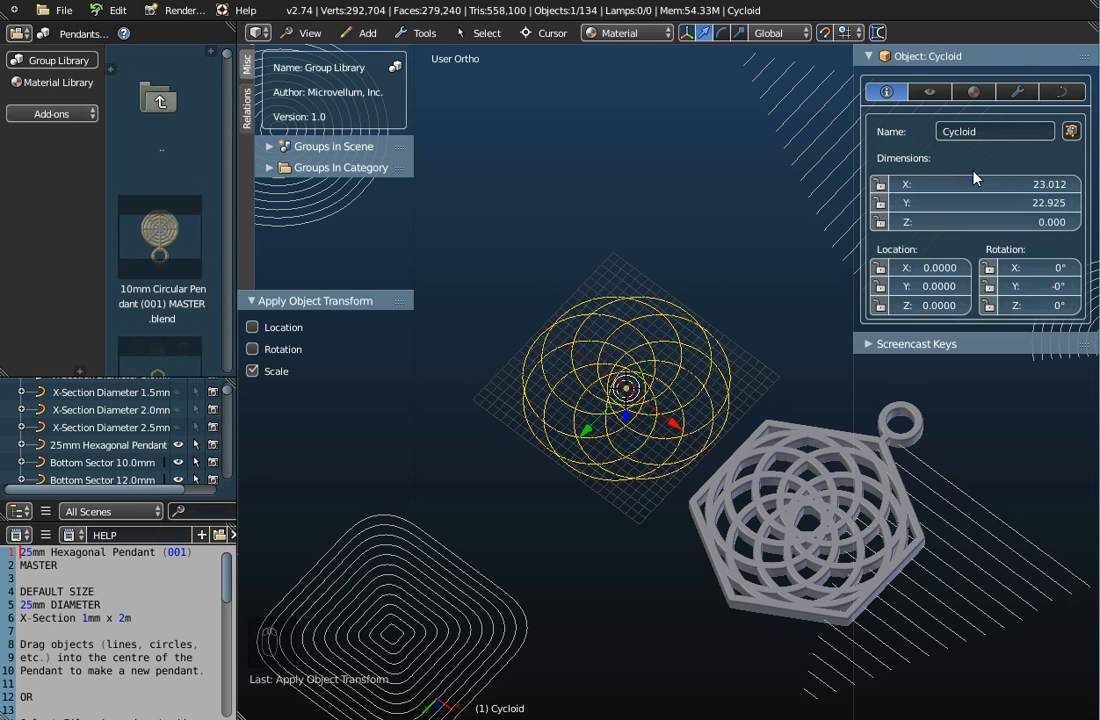
Give the cycloid a solid profile by setting its bevel object to X-Section 1.0mm x 1.0mm.
{"action": "left_click", "coordinate": [1068, 95]}
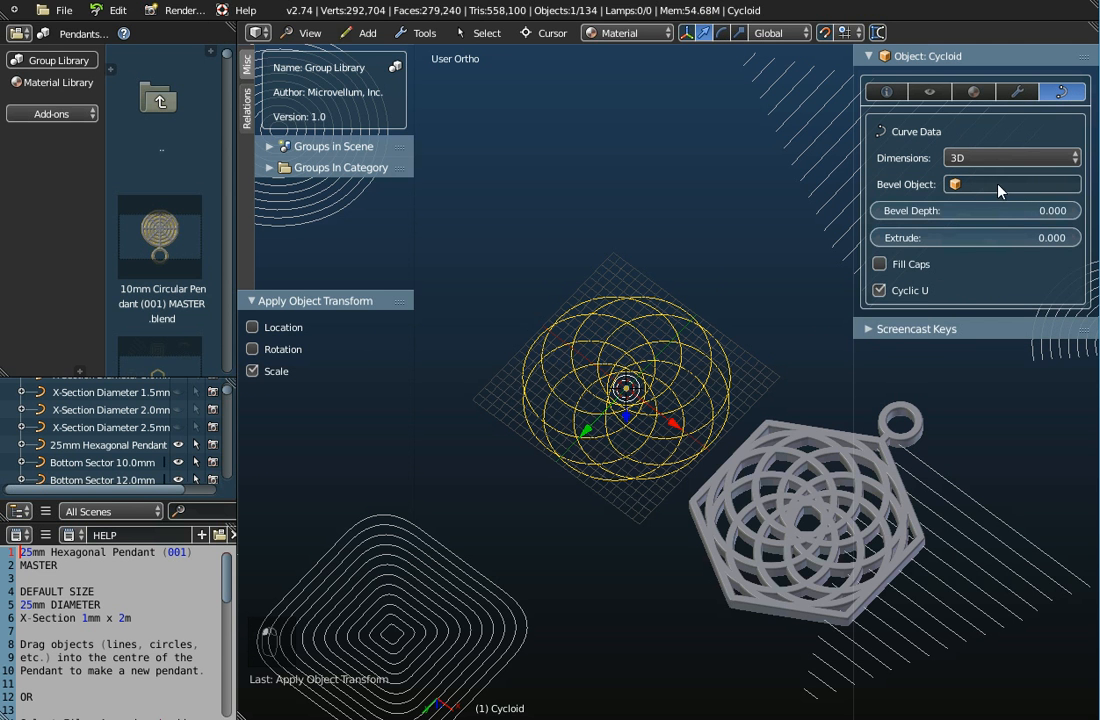
{"action": "left_click", "coordinate": [1011, 184]}
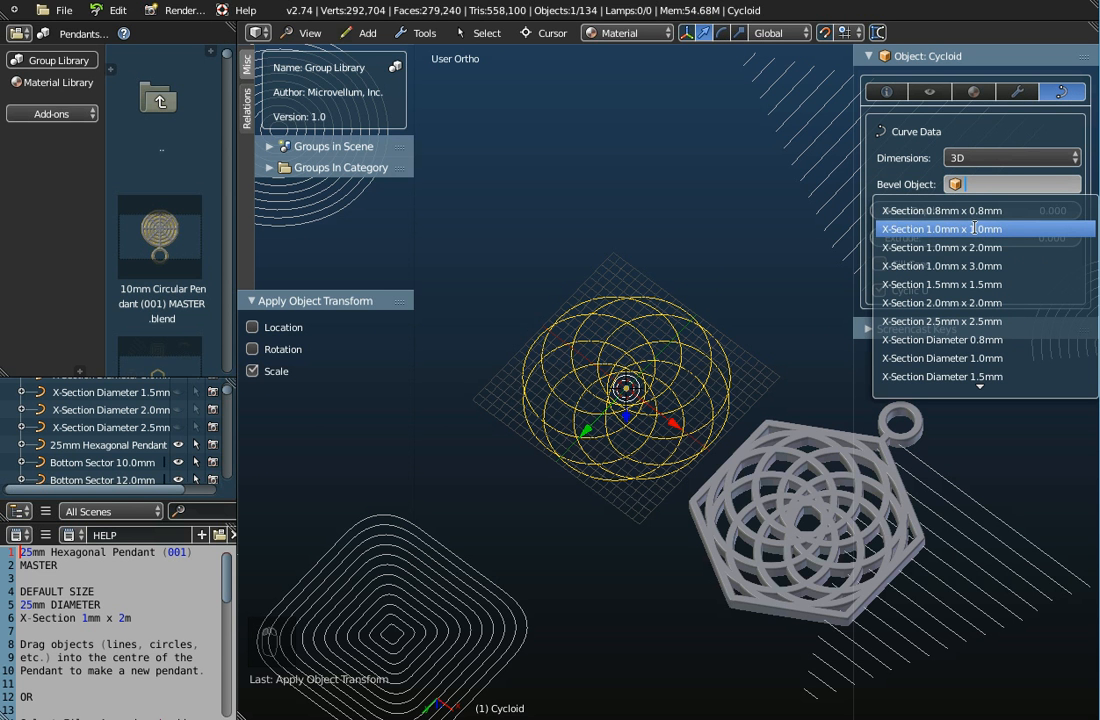
{"action": "left_click", "coordinate": [973, 225]}
{"action": "scroll", "coordinate": [658, 437], "scroll_direction": "up", "scroll_amount": 4}
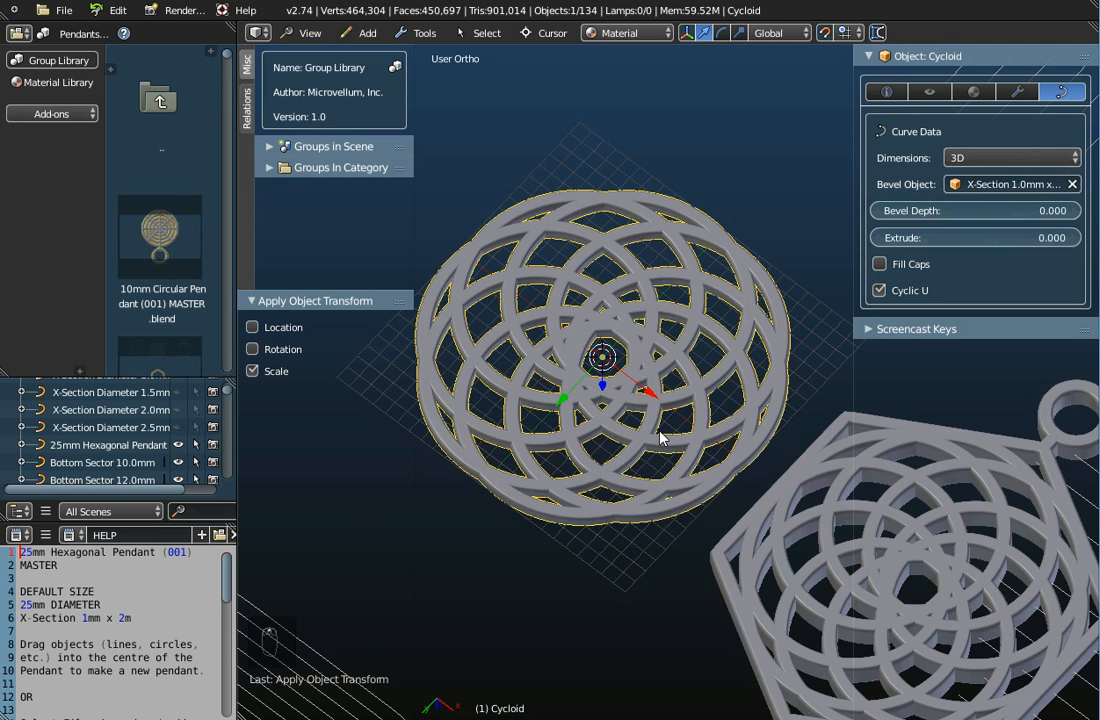
{"action": "scroll", "coordinate": [660, 440], "scroll_direction": "down", "scroll_amount": 5}
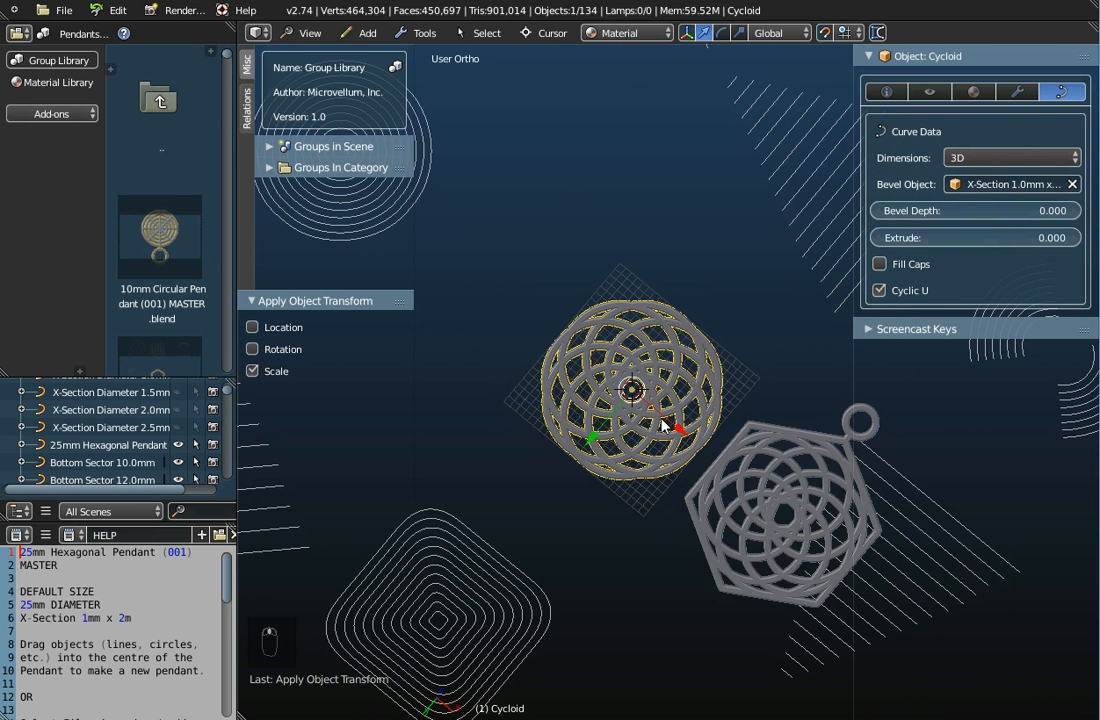
{"action": "scroll", "coordinate": [650, 358], "scroll_direction": "up", "scroll_amount": 3}
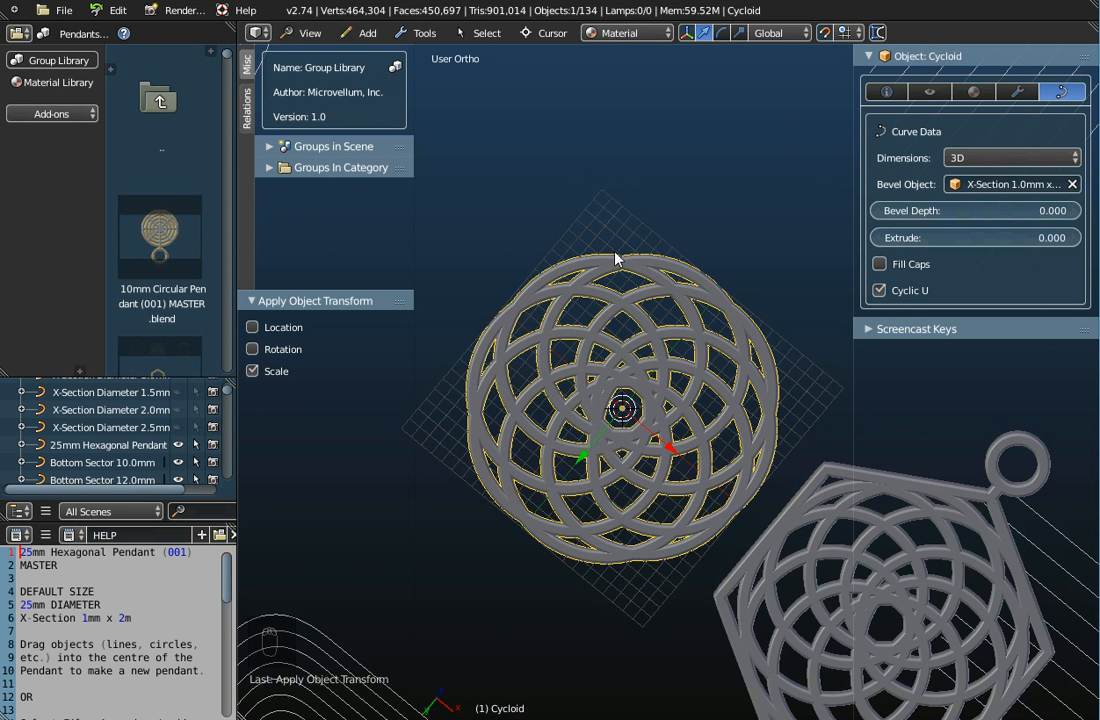
Open the 3D Templates - Connectors category in the group library and browse its connectors as far as the Wire Connector models.
{"action": "left_click", "coordinate": [38, 50]}
{"action": "left_click", "coordinate": [78, 35]}
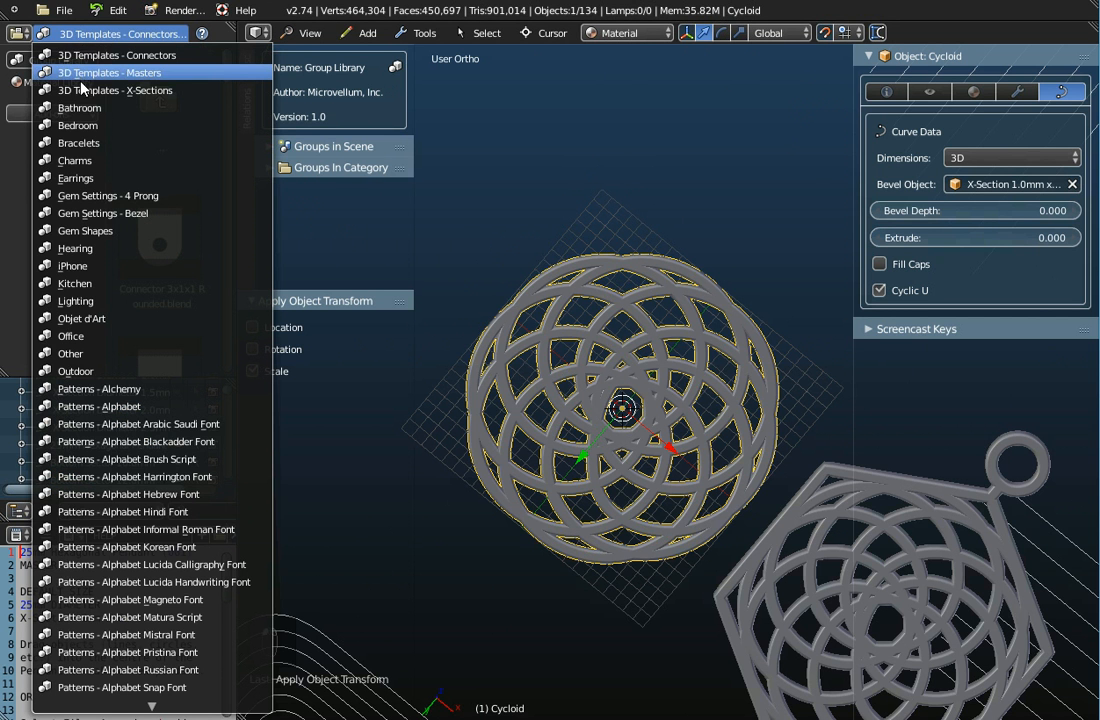
{"action": "left_click", "coordinate": [79, 56]}
{"action": "scroll", "coordinate": [157, 272], "scroll_direction": "down", "scroll_amount": 6}
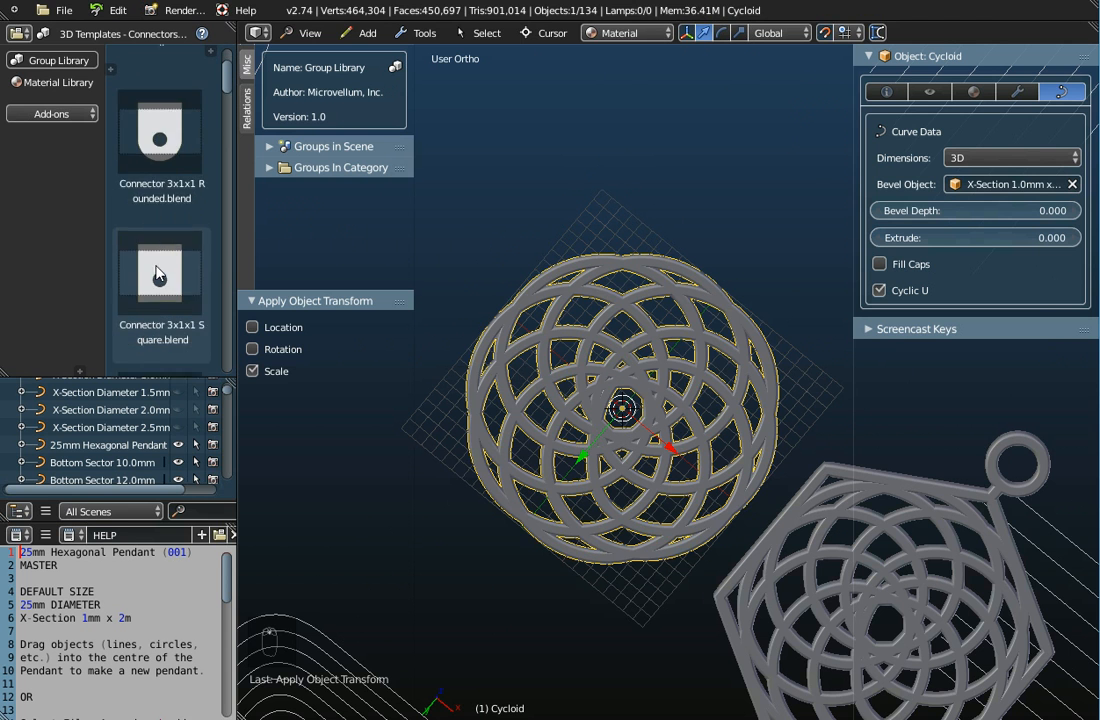
{"action": "scroll", "coordinate": [157, 272], "scroll_direction": "down", "scroll_amount": 8}
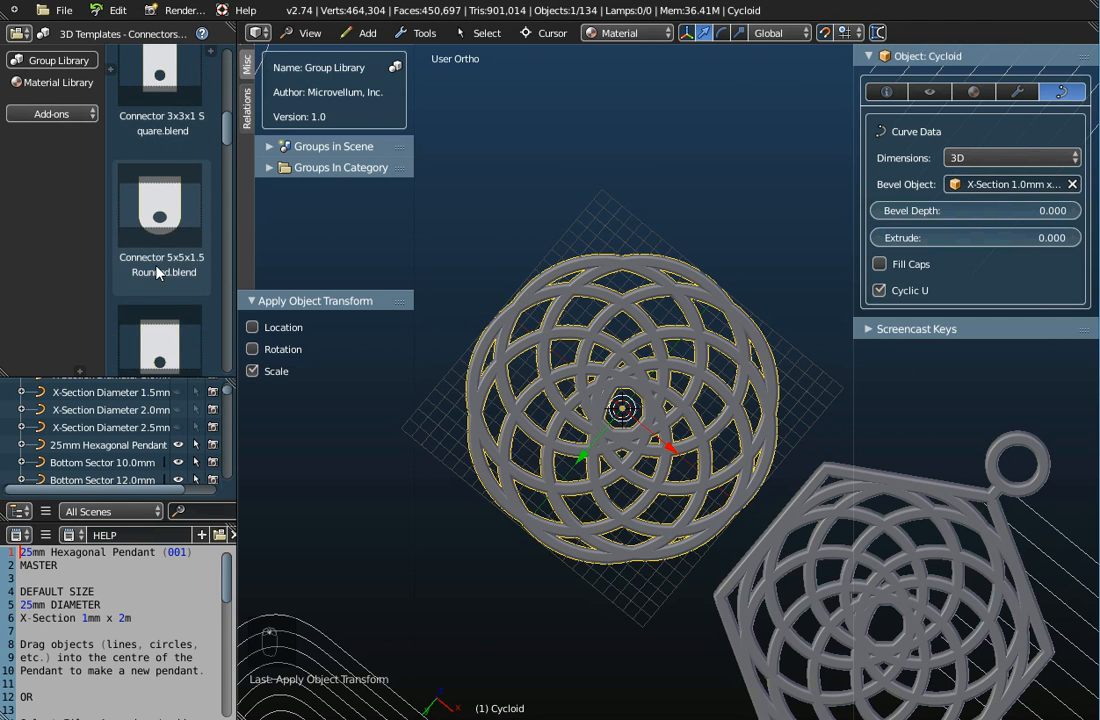
{"action": "scroll", "coordinate": [157, 272], "scroll_direction": "down", "scroll_amount": 8}
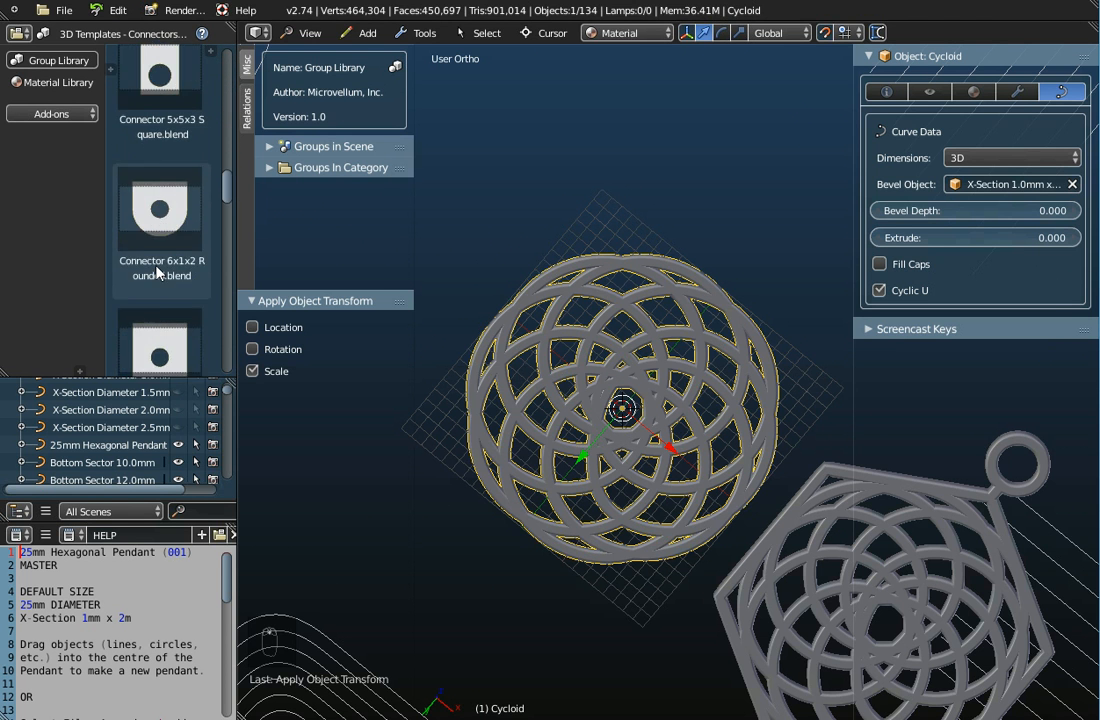
{"action": "scroll", "coordinate": [157, 272], "scroll_direction": "down", "scroll_amount": 8}
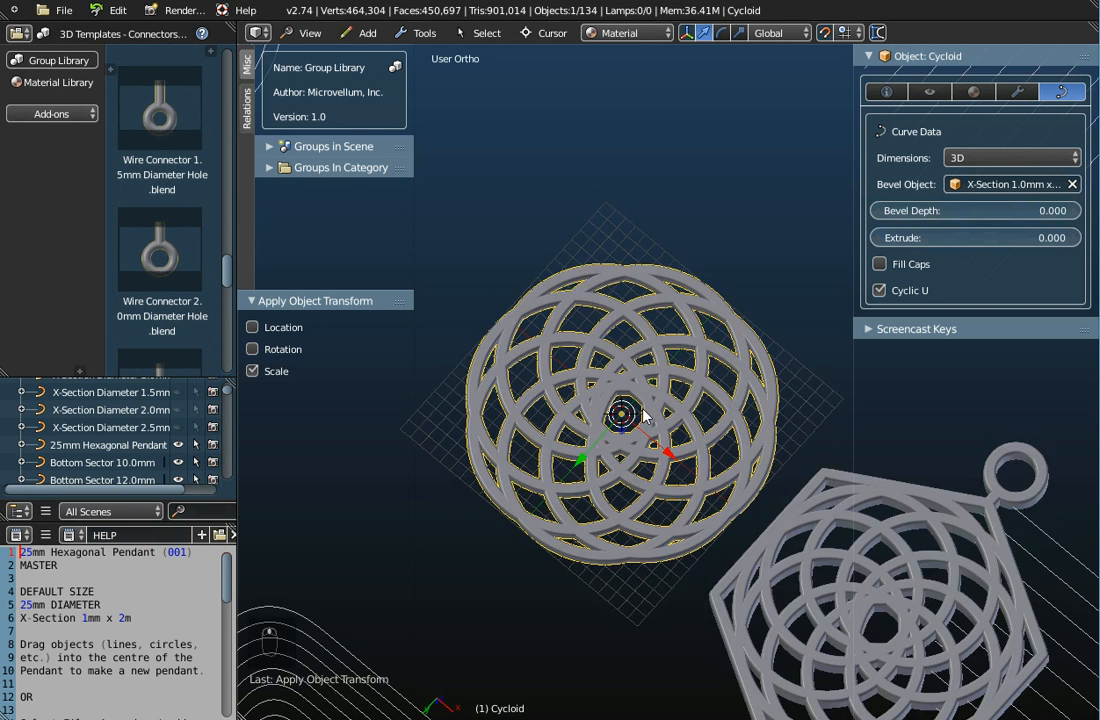
{"action": "scroll", "coordinate": [648, 428], "scroll_direction": "down", "scroll_amount": 3}
{"action": "scroll", "coordinate": [648, 428], "scroll_direction": "up", "scroll_amount": 3}
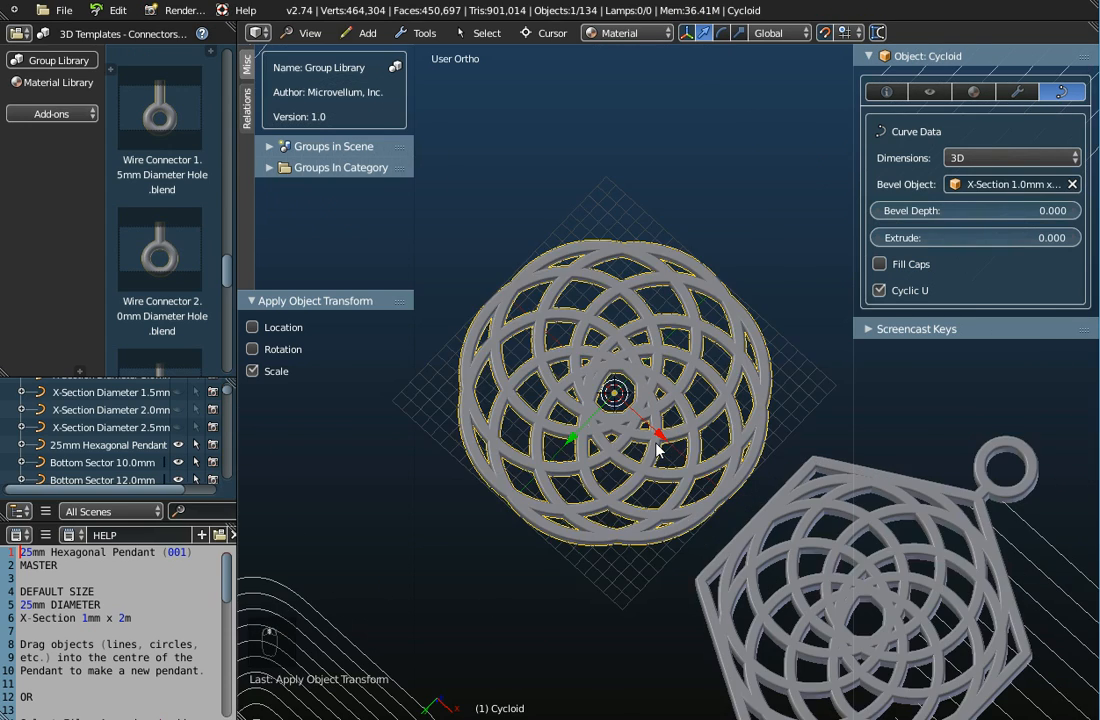
{"action": "scroll", "coordinate": [657, 451], "scroll_direction": "down", "scroll_amount": 2}
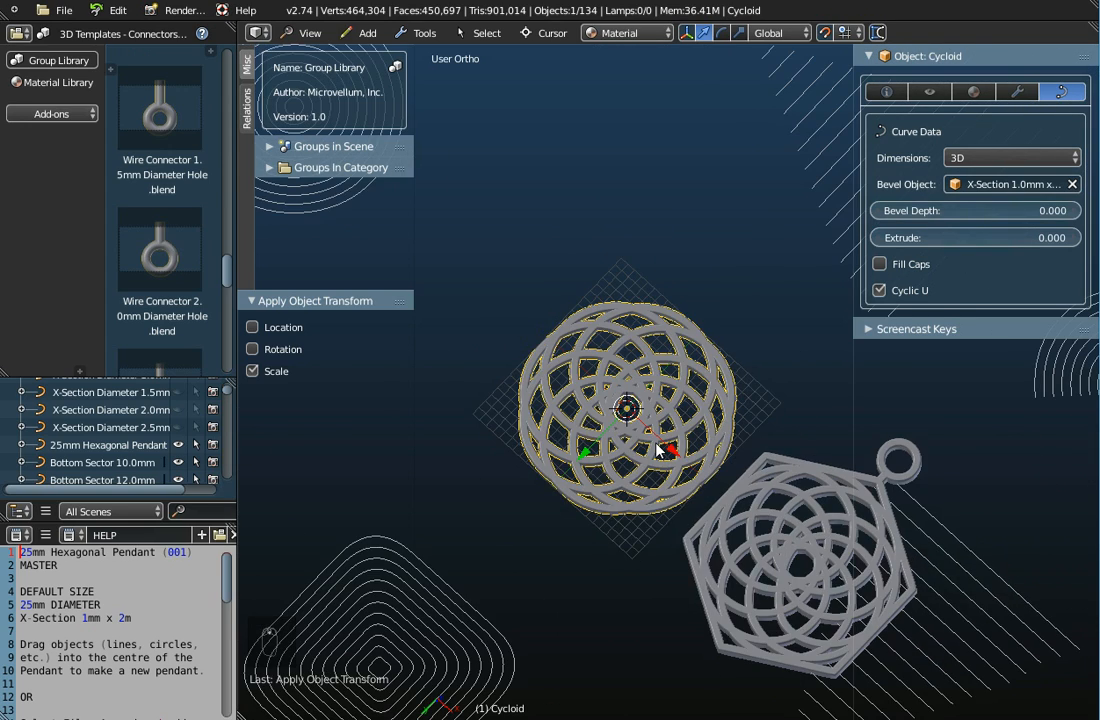
{"action": "scroll", "coordinate": [657, 451], "scroll_direction": "up", "scroll_amount": 7}
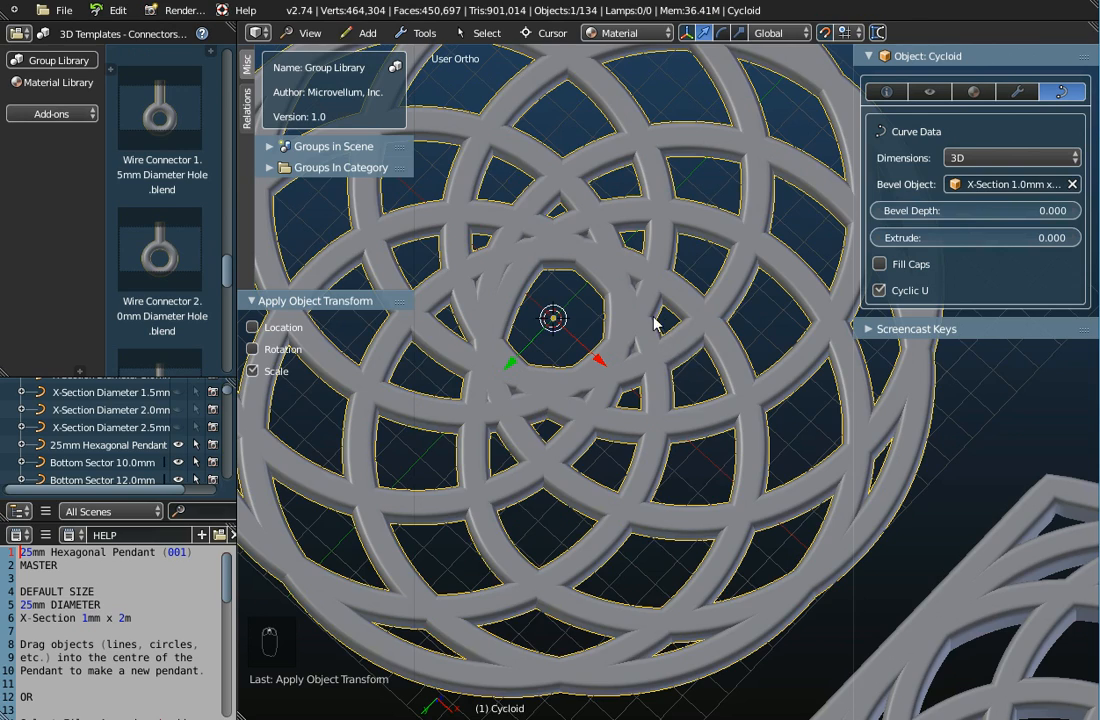
{"action": "scroll", "coordinate": [671, 334], "scroll_direction": "down", "scroll_amount": 6}
{"action": "middle_click_drag", "start_coordinate": [687, 368], "coordinate": [716, 428]}
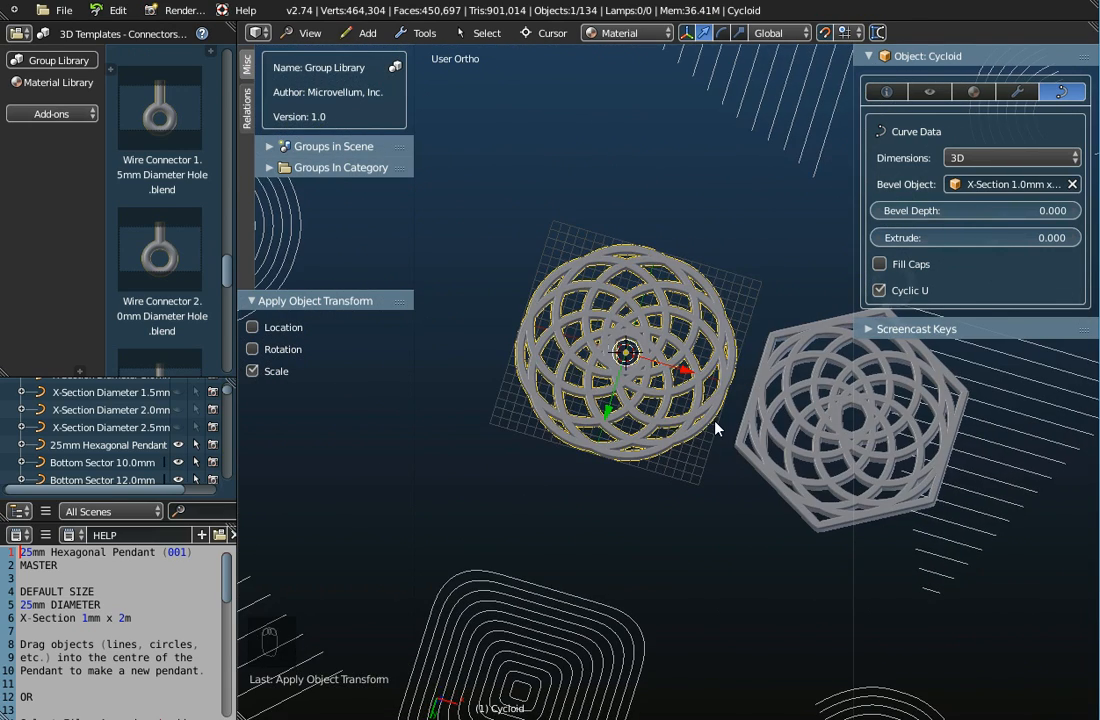